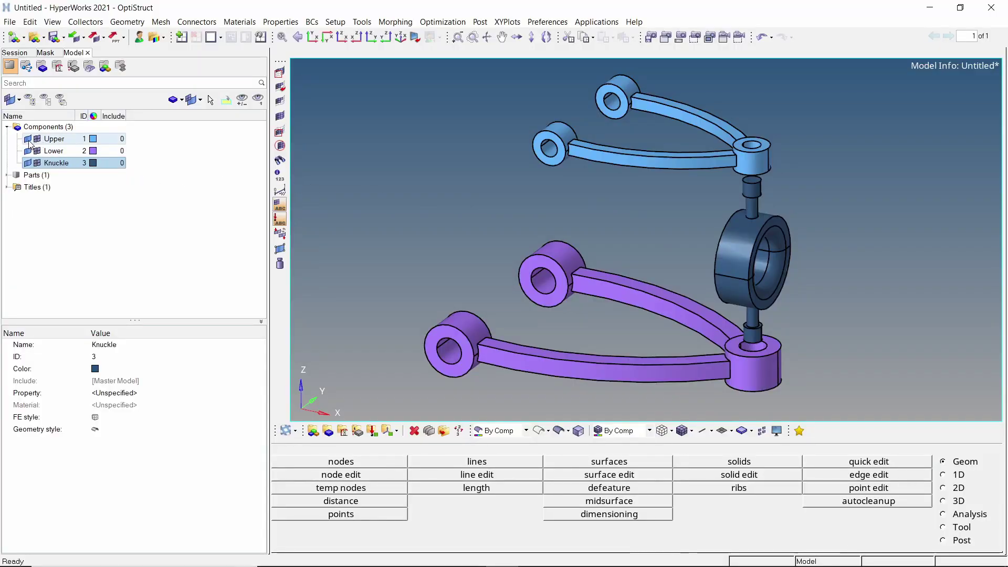
- Hide and reshow the Upper arm, Lower arm and Knuckle components one at a time
click(29, 141)
click(29, 141)
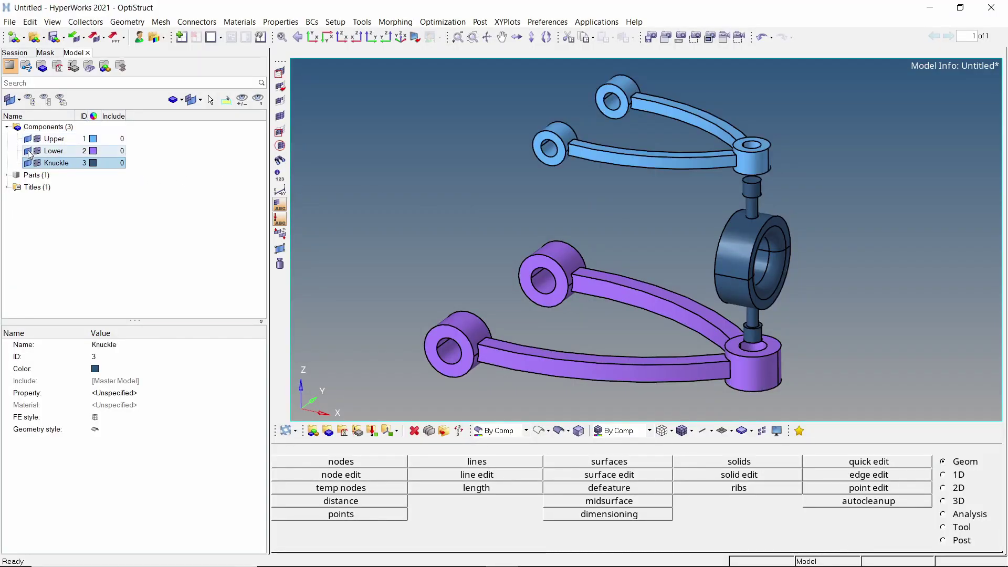
click(29, 152)
click(29, 152)
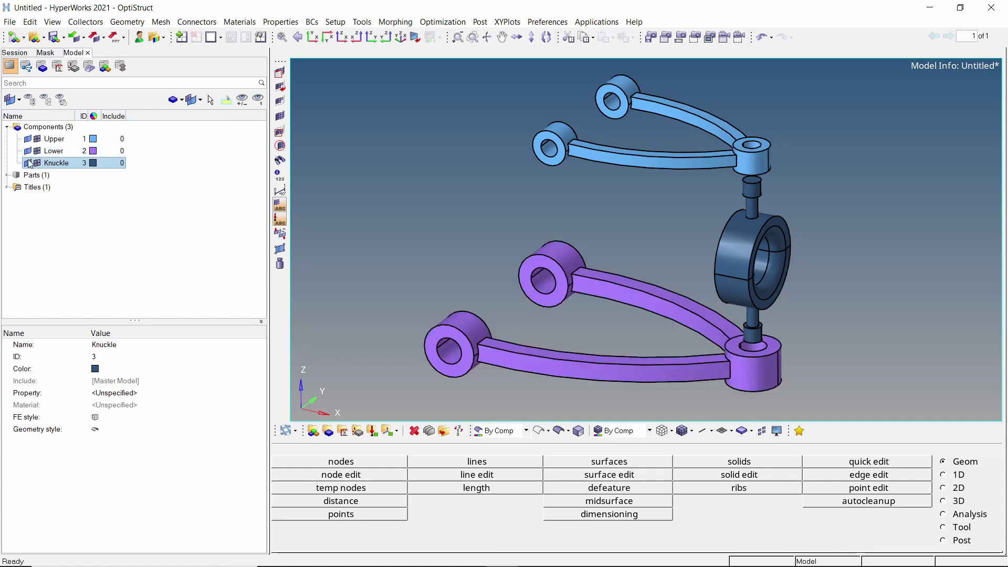
click(29, 164)
click(29, 164)
- Create a new material in the Model browser and name it steel
right_click(204, 145)
mouse_move(259, 152)
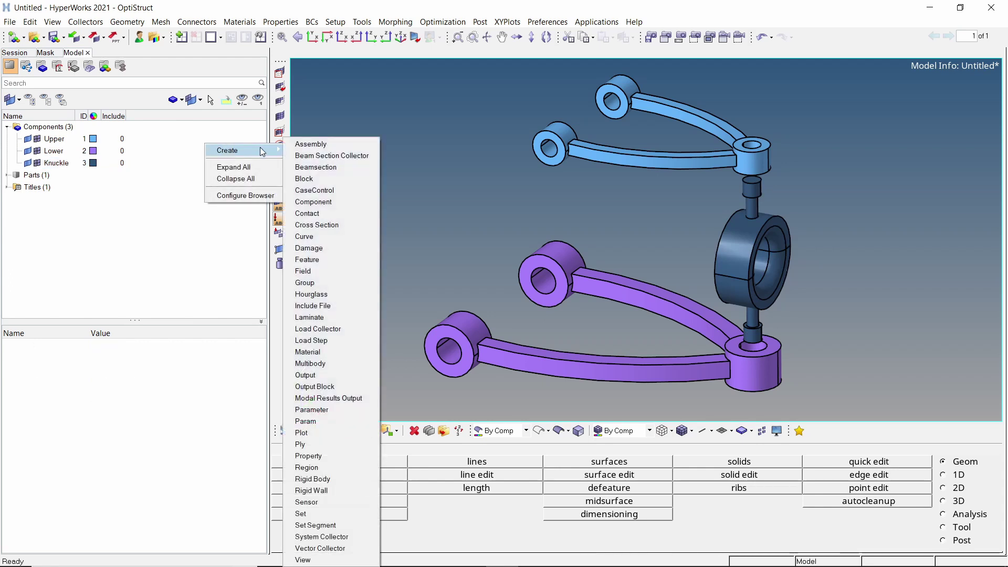
click(333, 351)
text(steel)
key(Return)
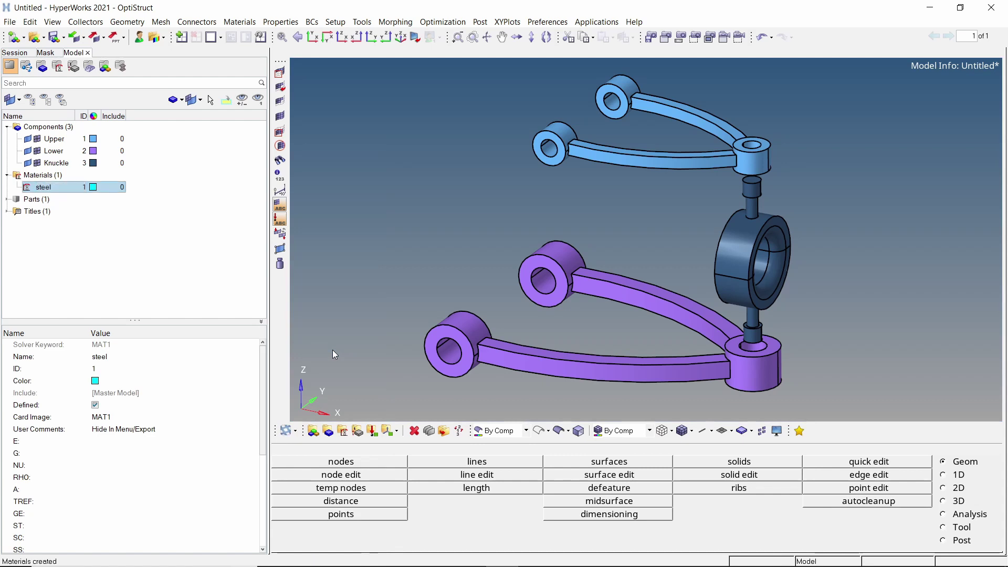
- Enter steel's E 210000.0, G 80769.2, NU 0.3 and RHO 7.85e-09
click(190, 441)
text(210000.0)
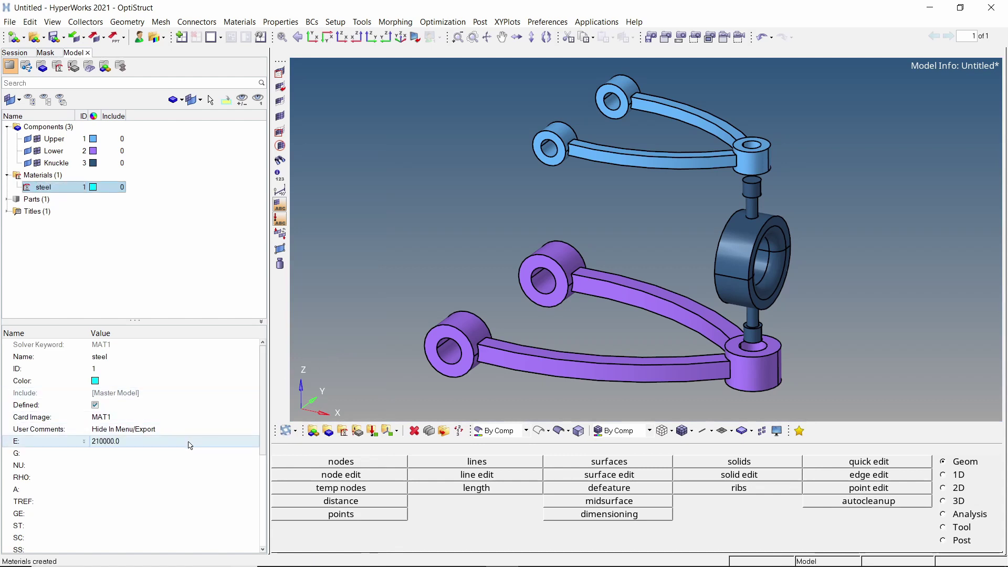
click(190, 453)
text(80769.2)
click(190, 465)
text(0.3)
click(191, 477)
text(7.85e-09)
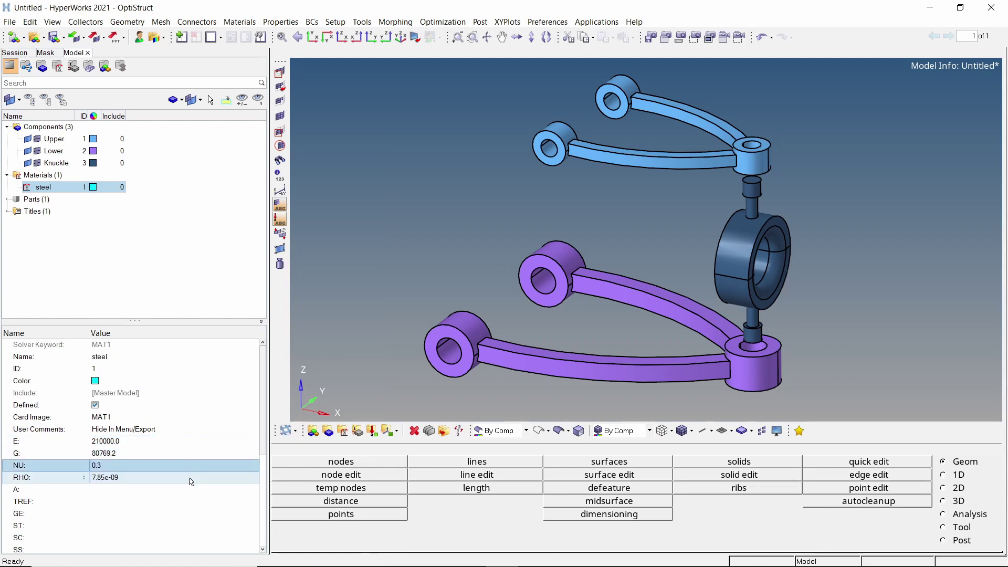
click(191, 482)
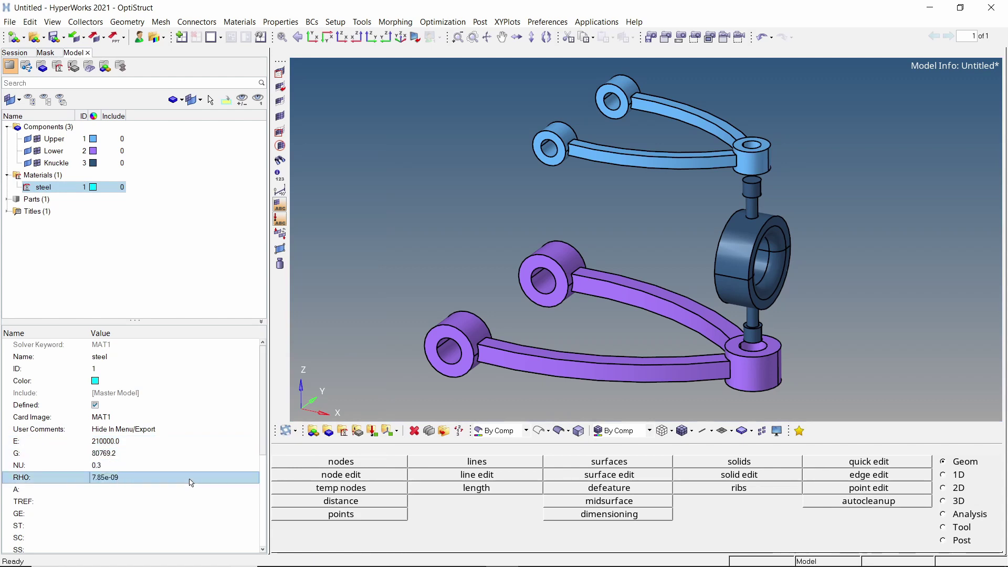
- Create a new property in the Model browser and name it solid
right_click(196, 143)
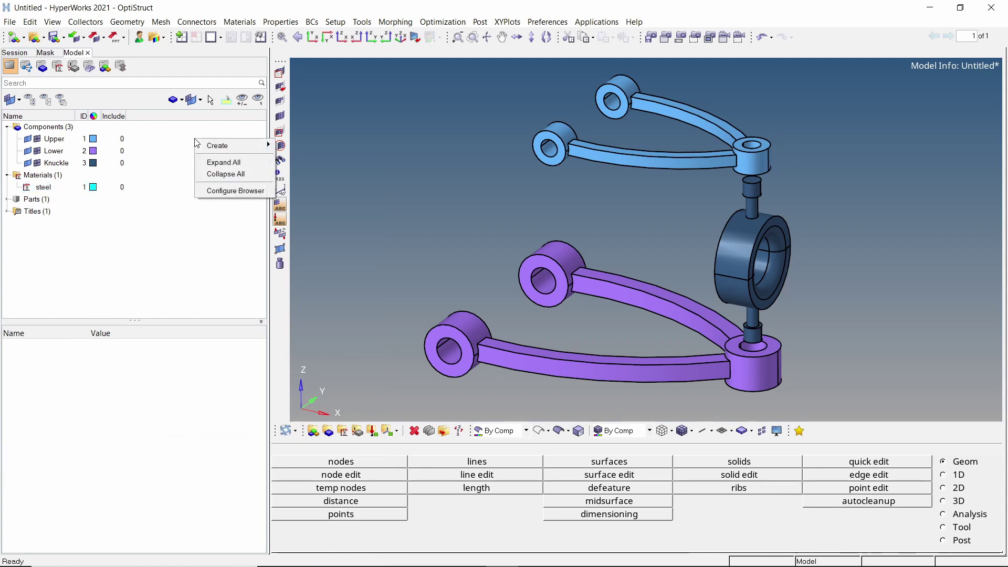
mouse_move(251, 146)
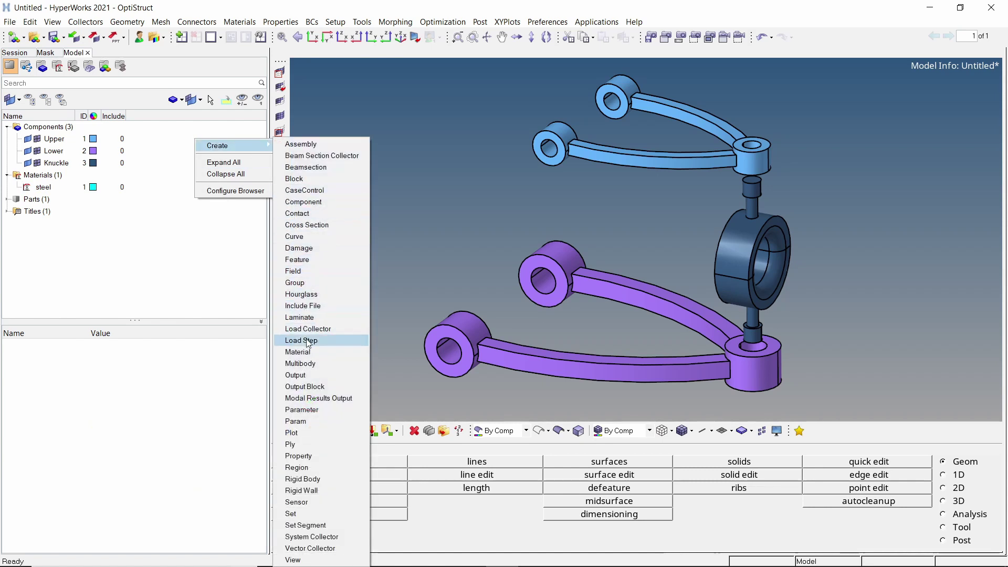
click(323, 461)
text(solid)
key(Return)
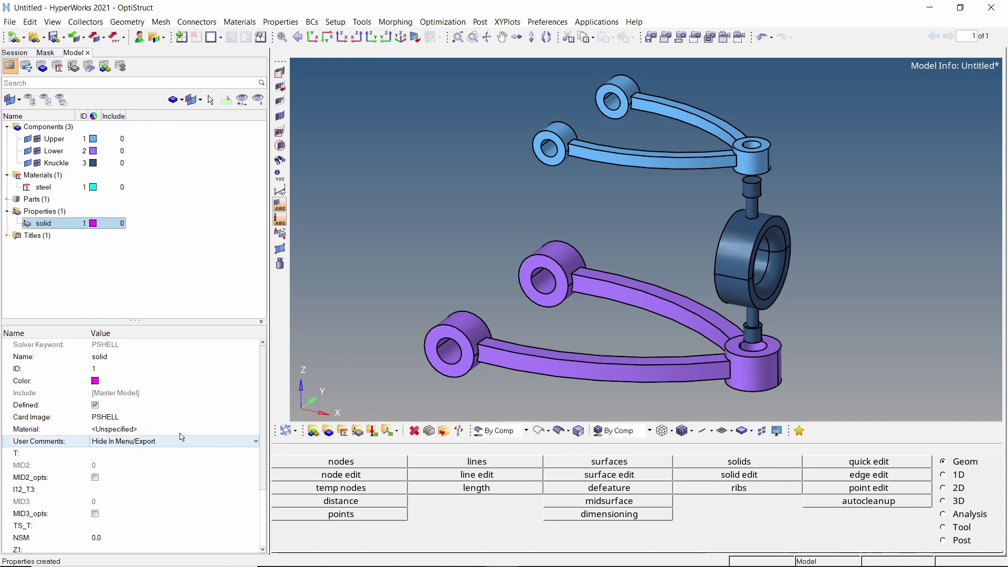
- Switch the solid property's card image to PSOLID and set its material to steel
click(161, 418)
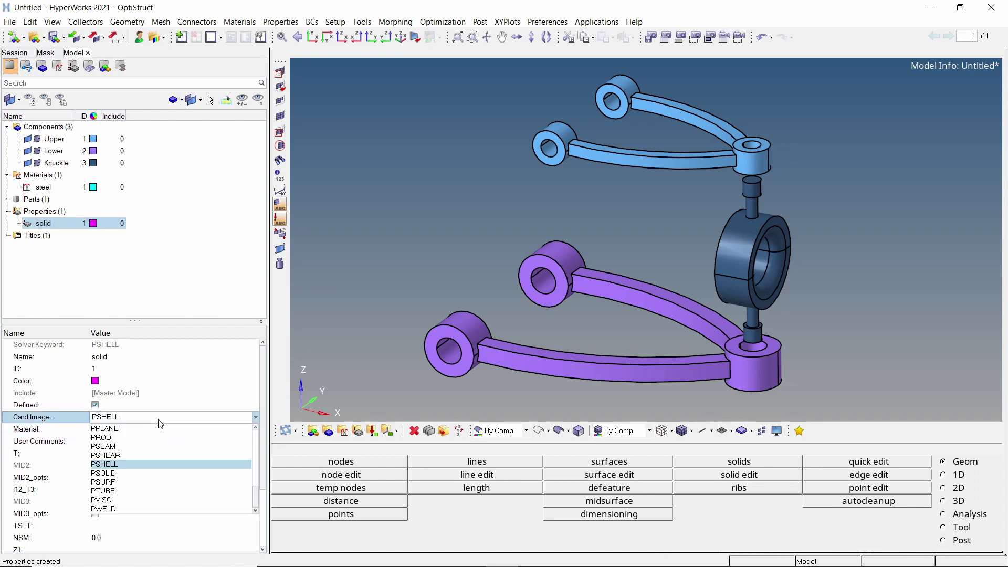
click(157, 473)
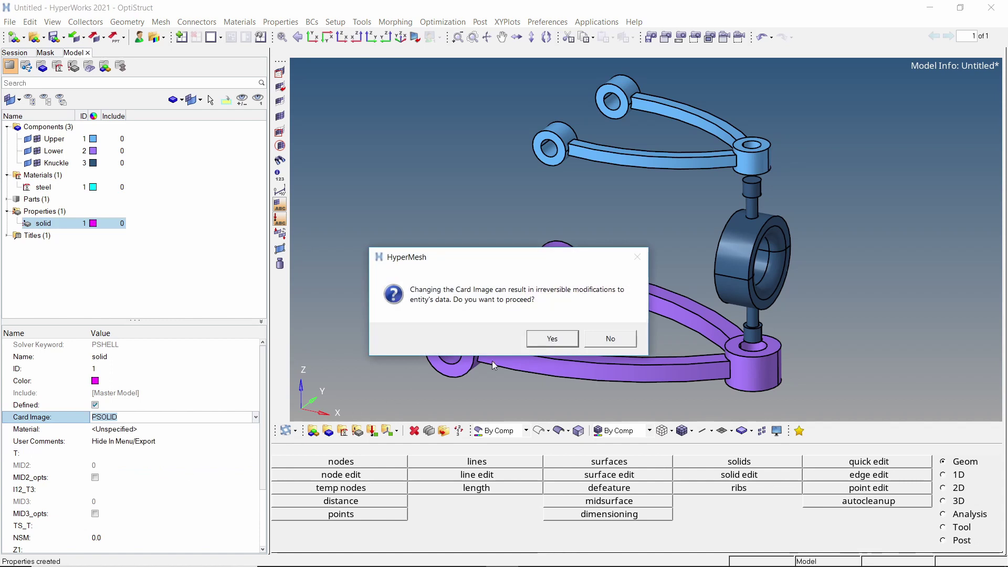
click(545, 341)
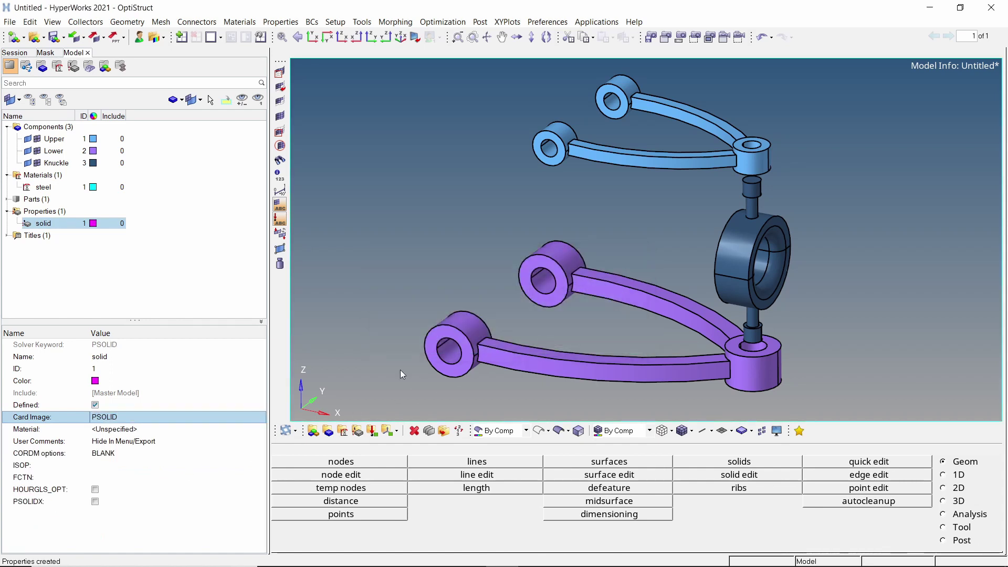
click(200, 431)
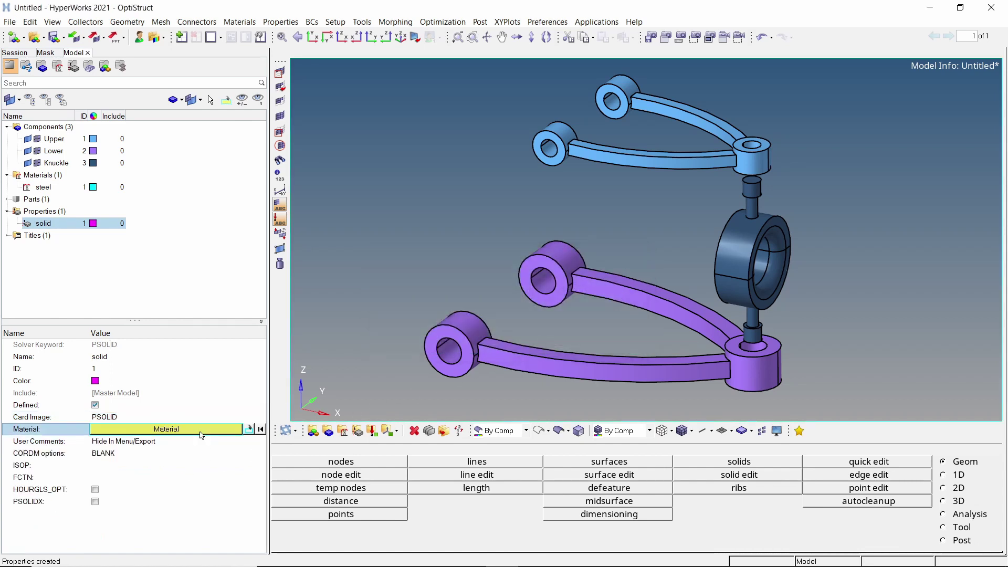
click(200, 434)
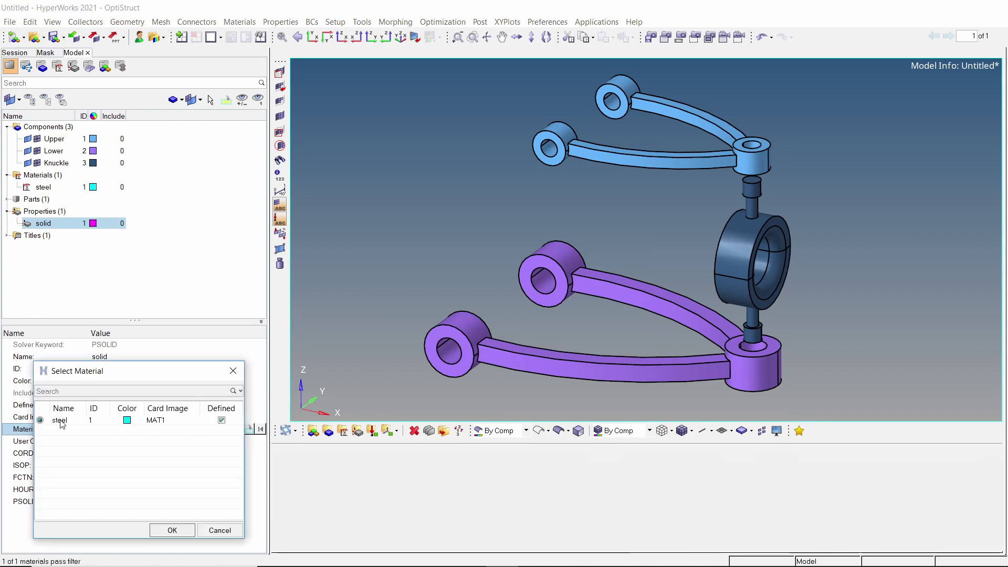
click(172, 531)
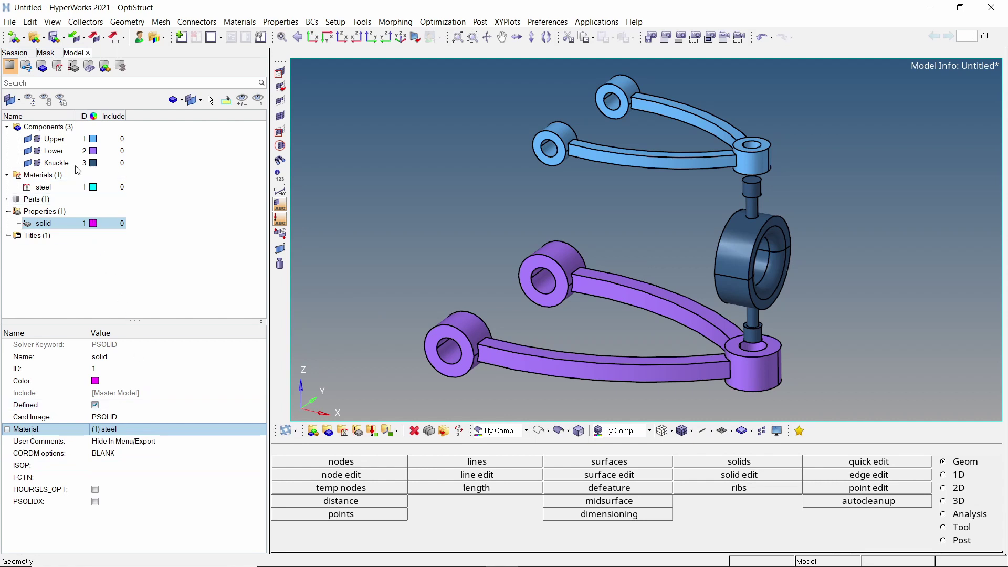
- Assign the solid property to the Upper, Lower and Knuckle components, then collapse the browser branches
click(64, 140)
drag(64, 141, 65, 164)
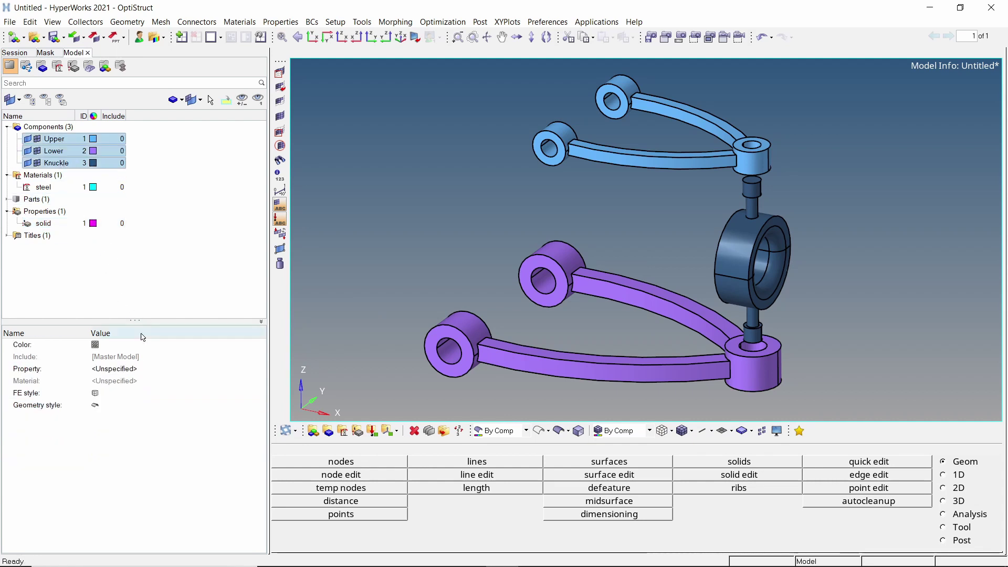
click(153, 369)
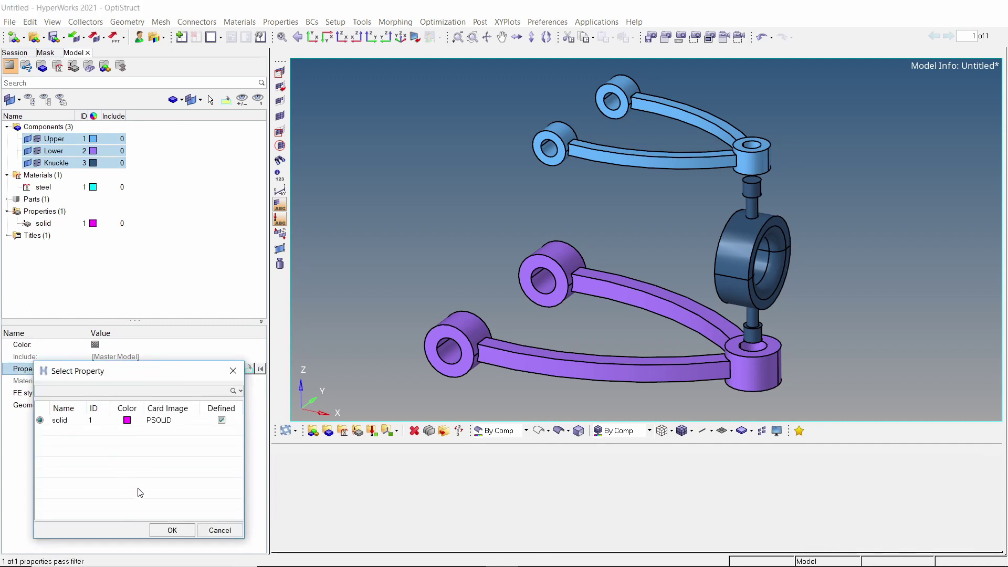
click(170, 531)
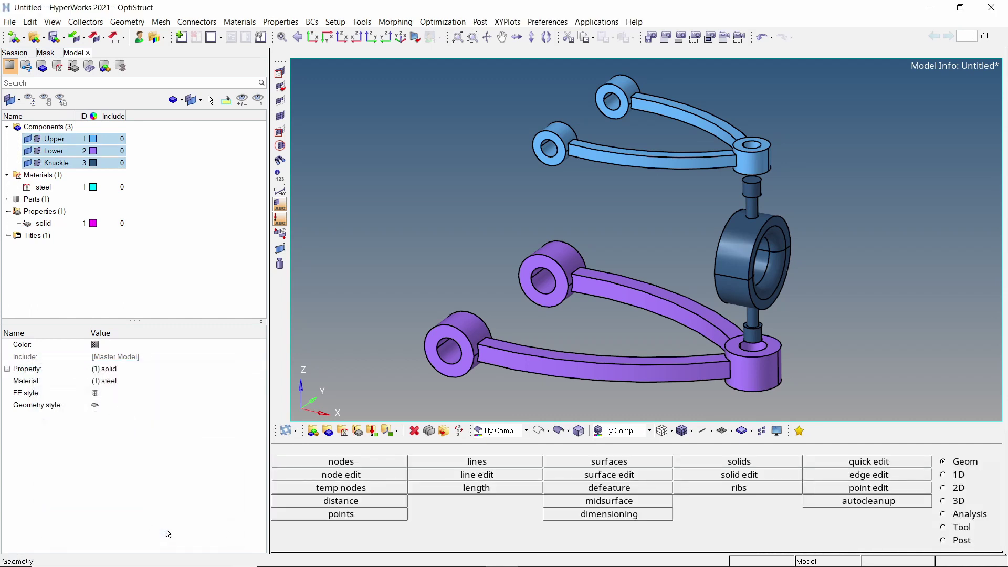
click(7, 211)
click(7, 175)
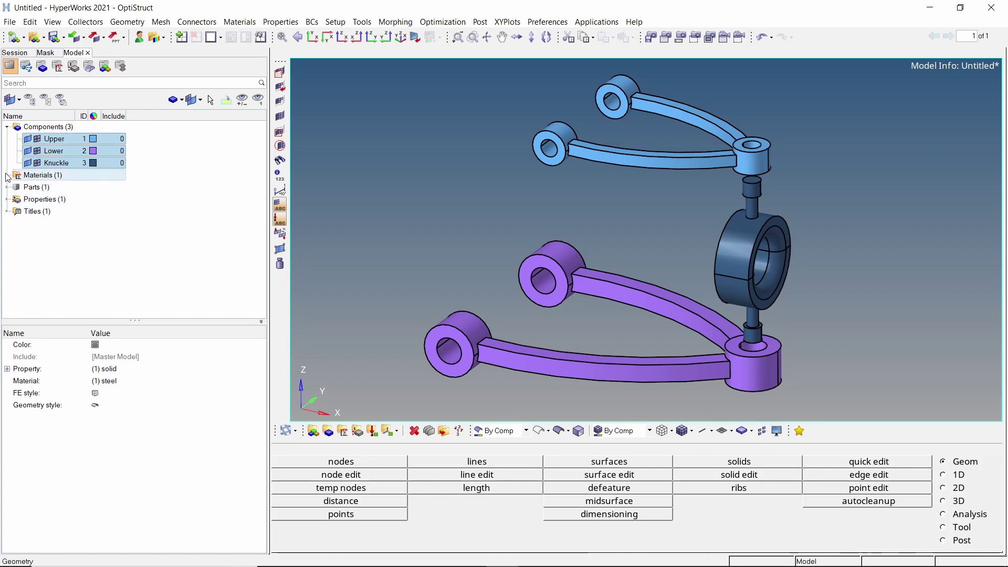
- Create an empty component named rigids
right_click(202, 166)
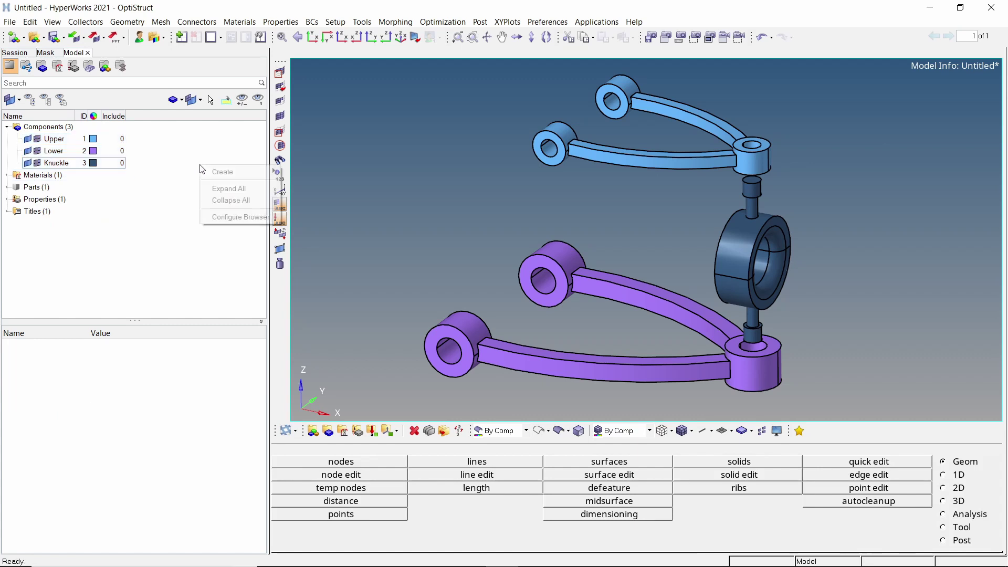
mouse_move(251, 174)
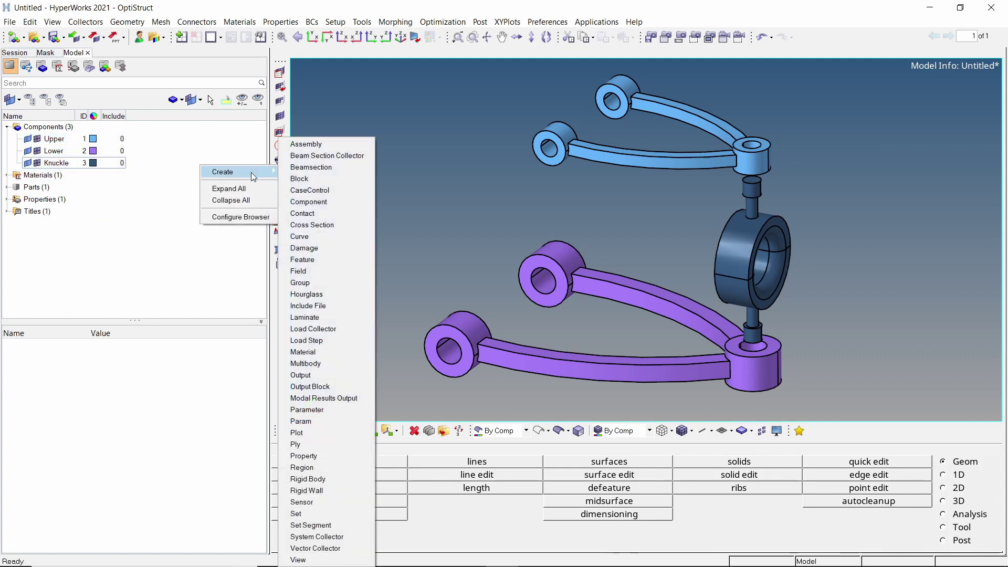
click(317, 205)
text(rig)
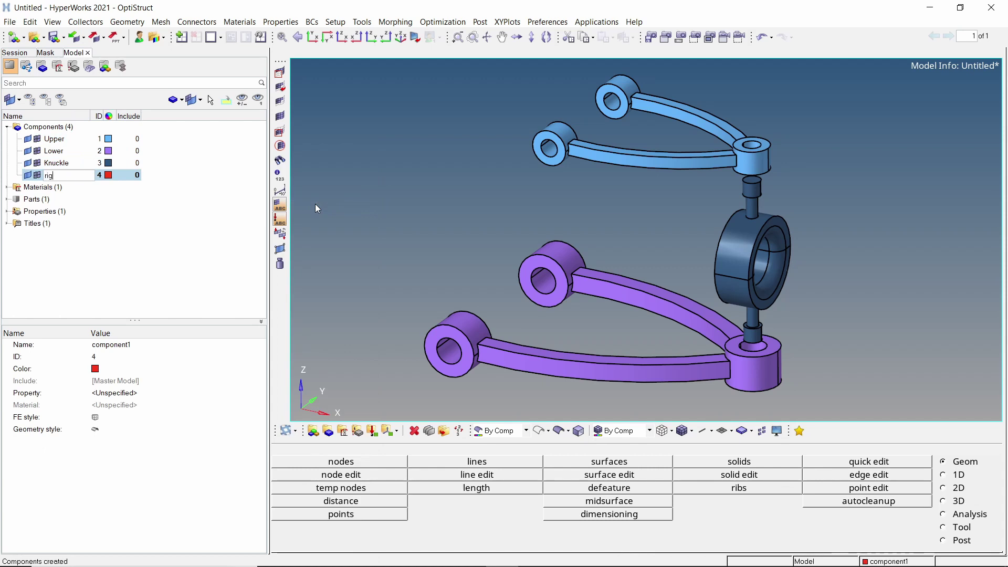
text(ids)
key(Return)
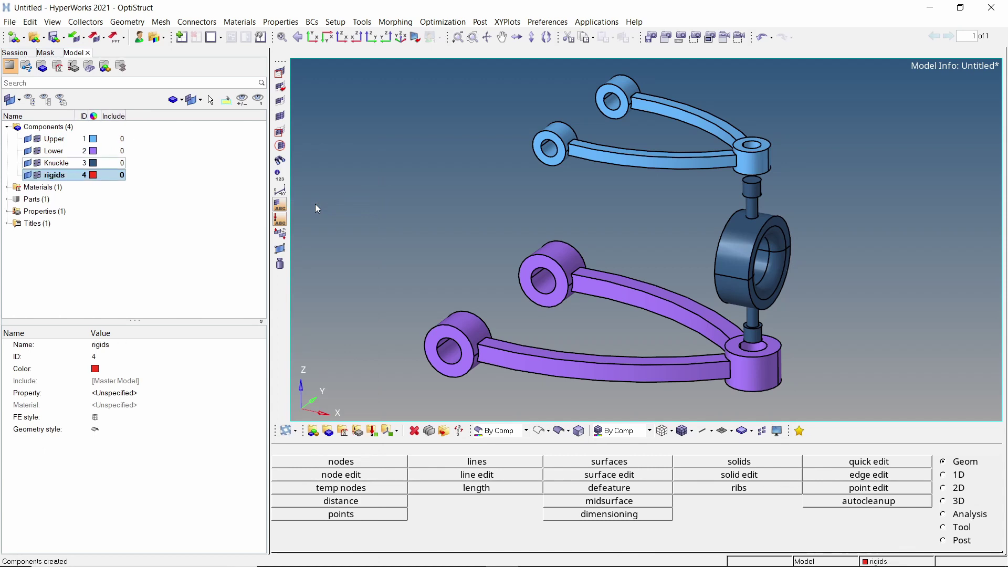
- Volume tetra mesh all suspension solids at element size 5.000, using R-trias and the solids' own components
click(958, 502)
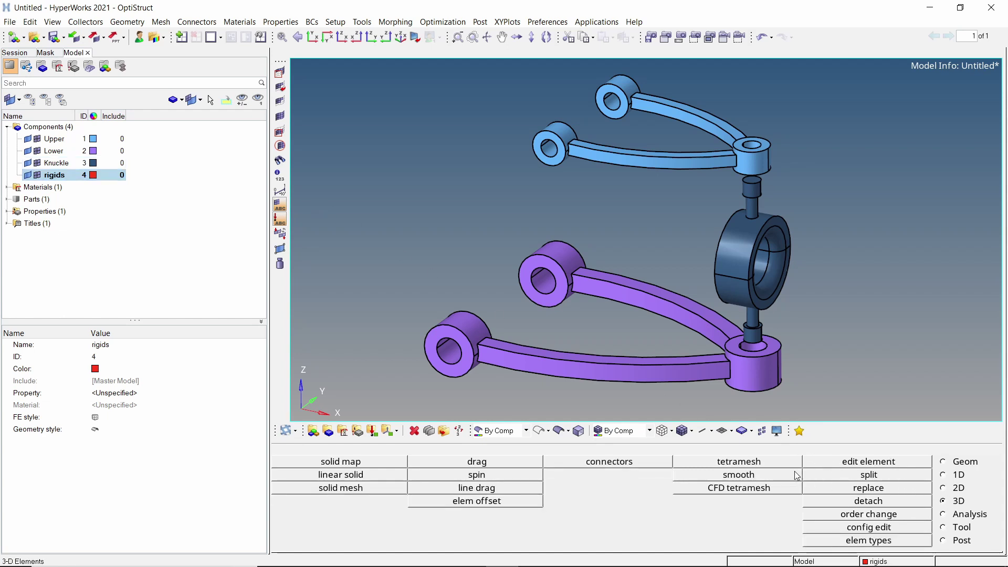
click(772, 462)
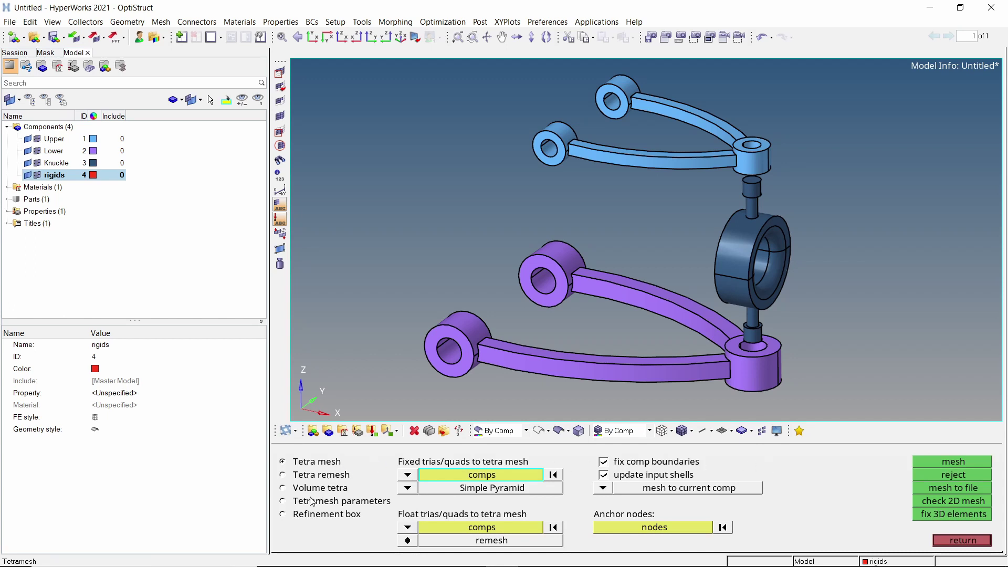
click(283, 487)
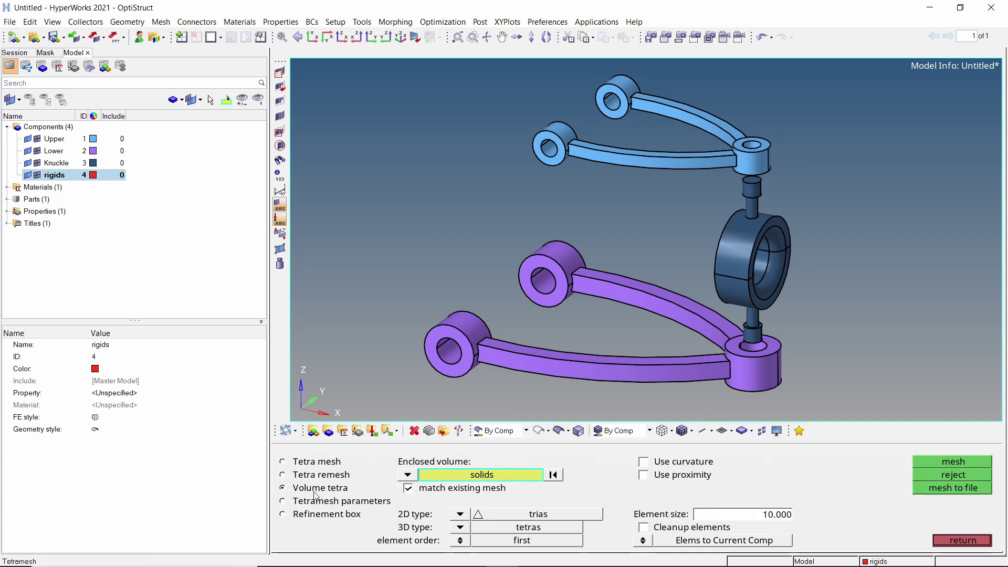
shift+drag(355, 70, 839, 403)
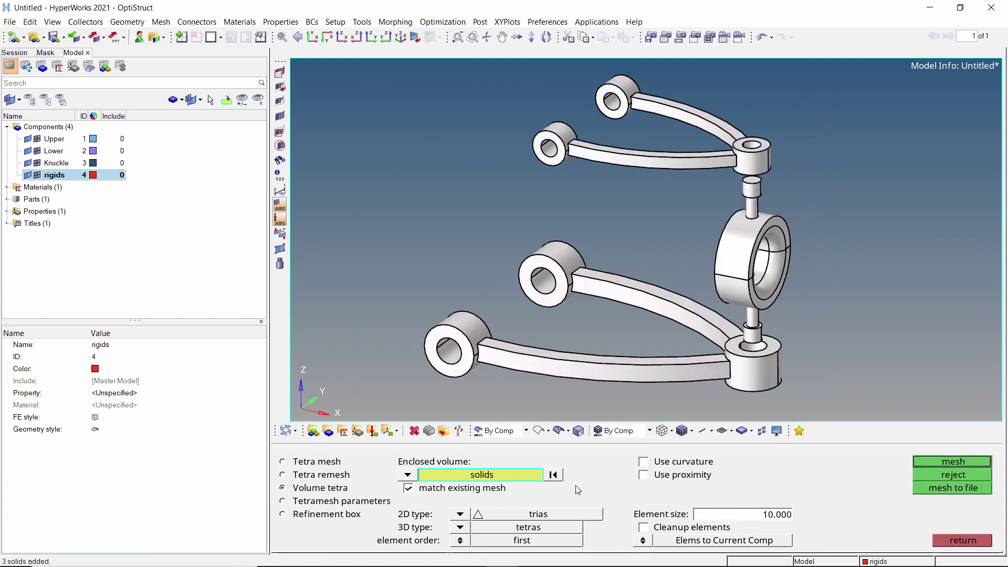
click(460, 515)
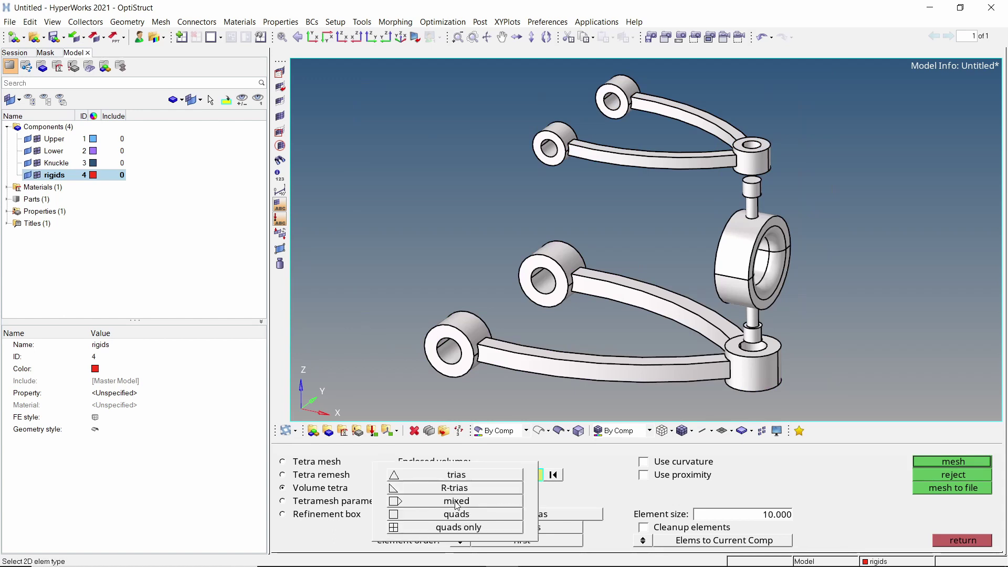
click(459, 491)
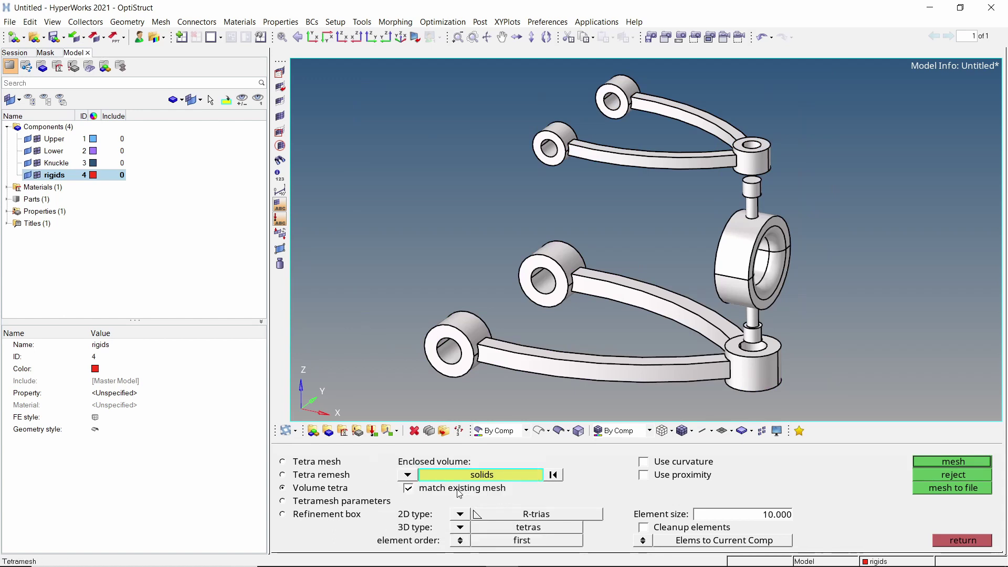
double_click(770, 518)
text(5.000)
click(642, 541)
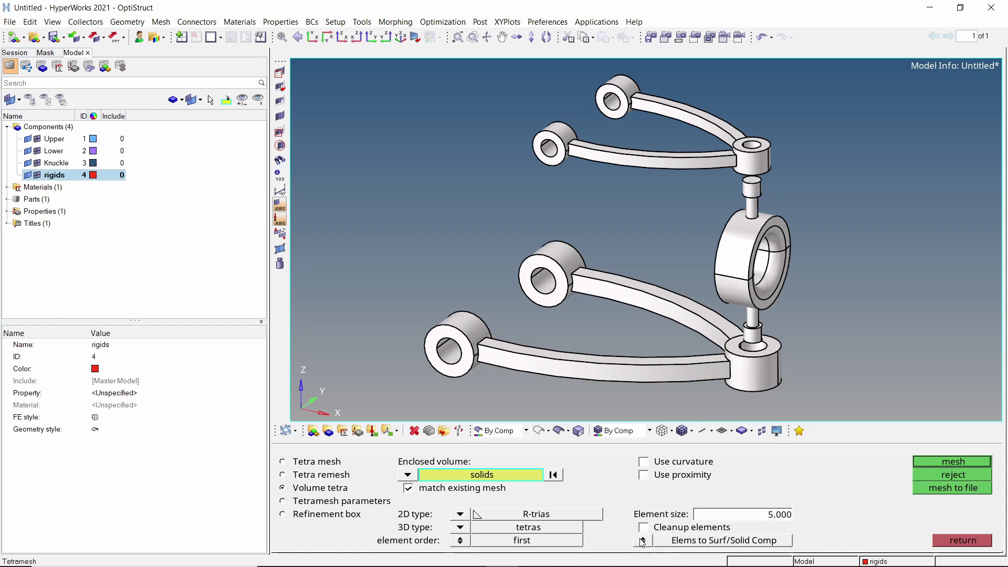
click(920, 464)
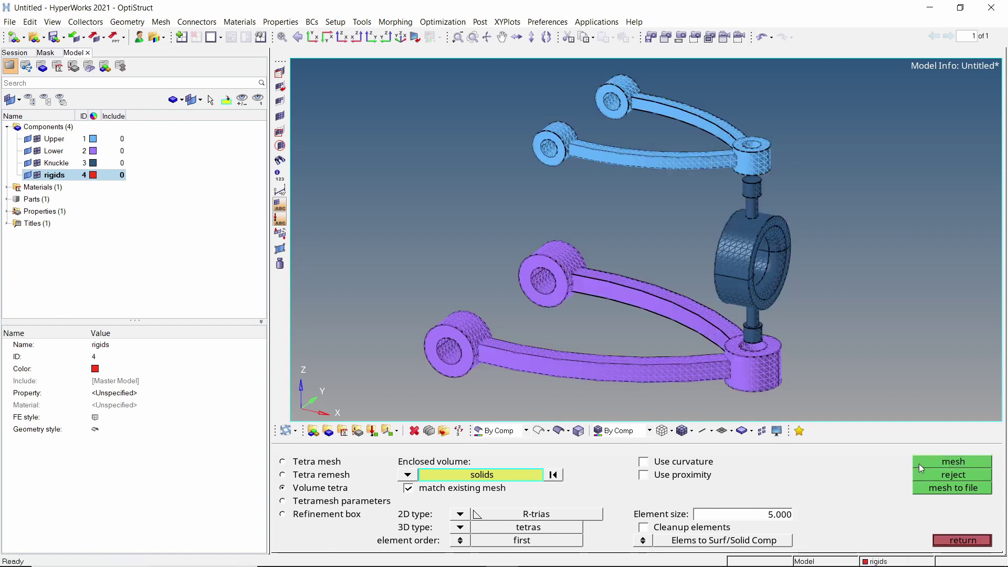
- Set up the rigids tool: multiple dependent nodes, calculated independent node, dependents picked by faces
click(684, 436)
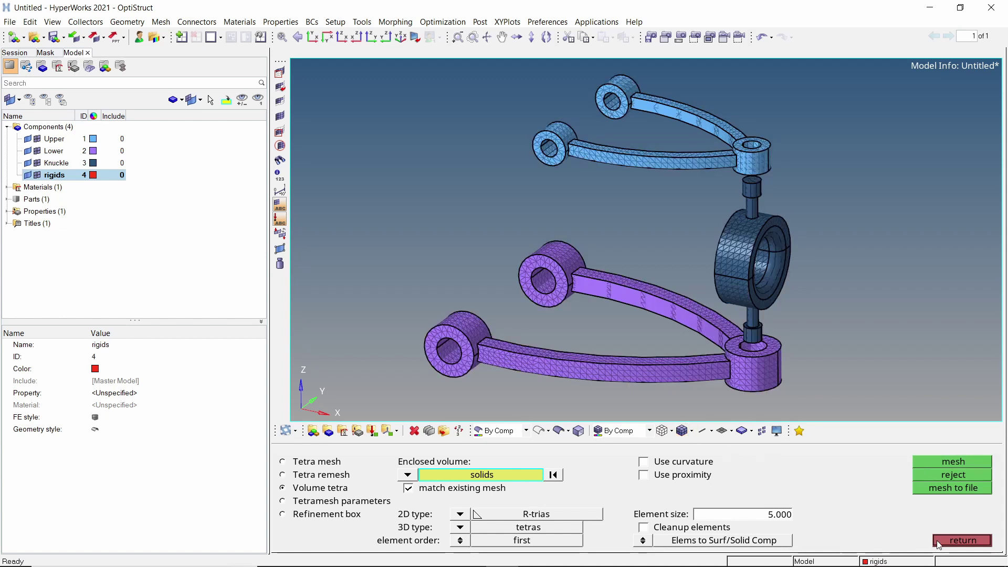
click(962, 541)
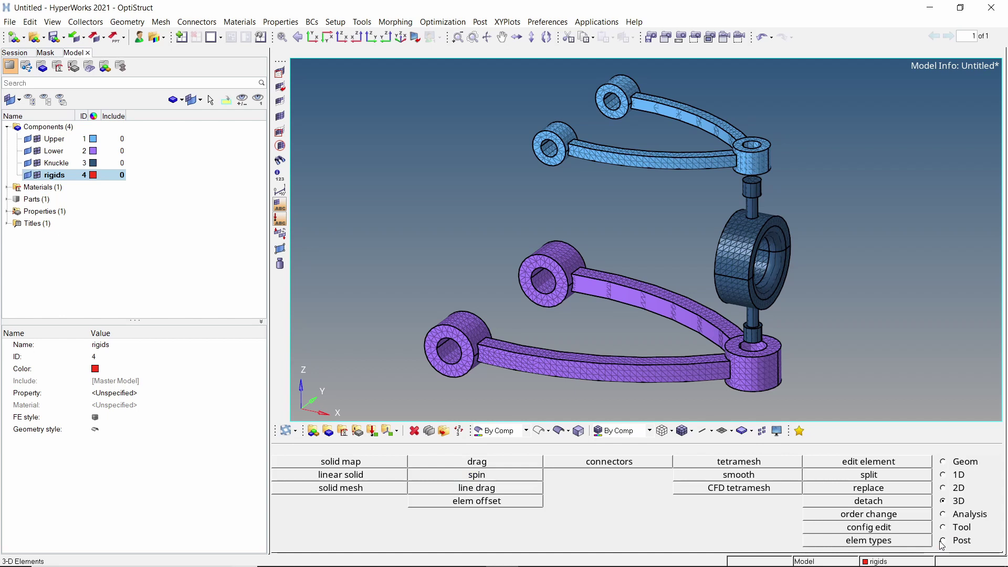
click(945, 476)
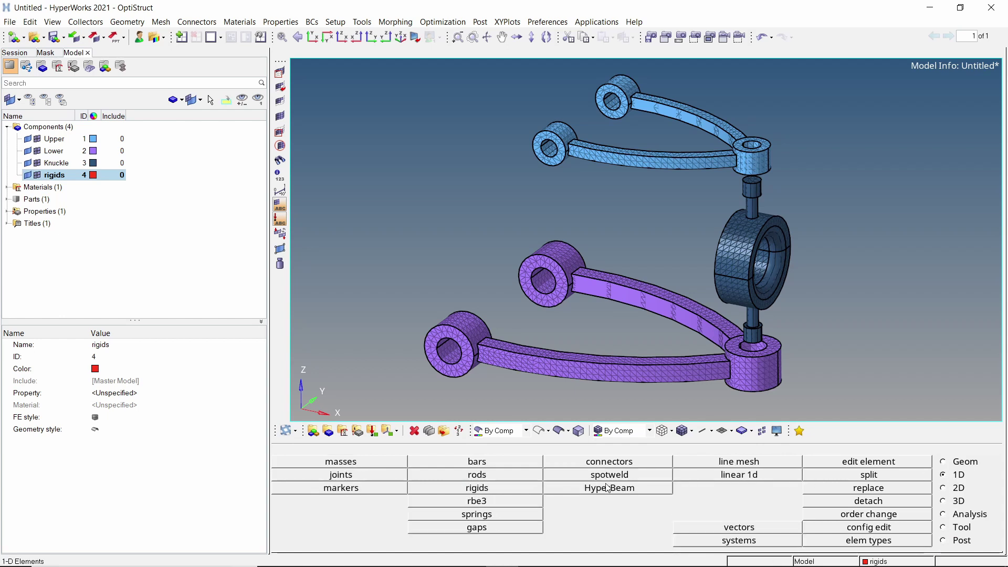
click(538, 489)
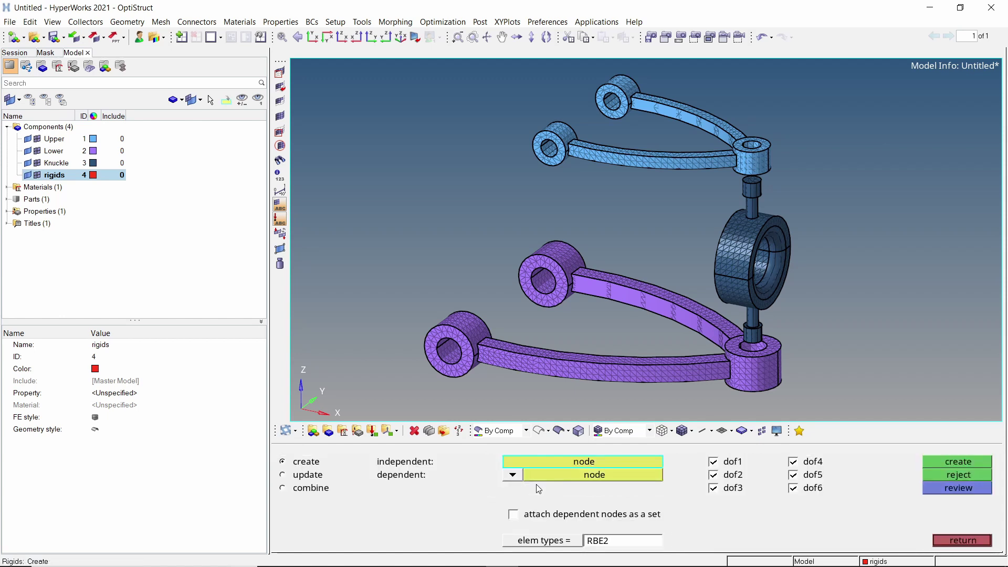
click(505, 477)
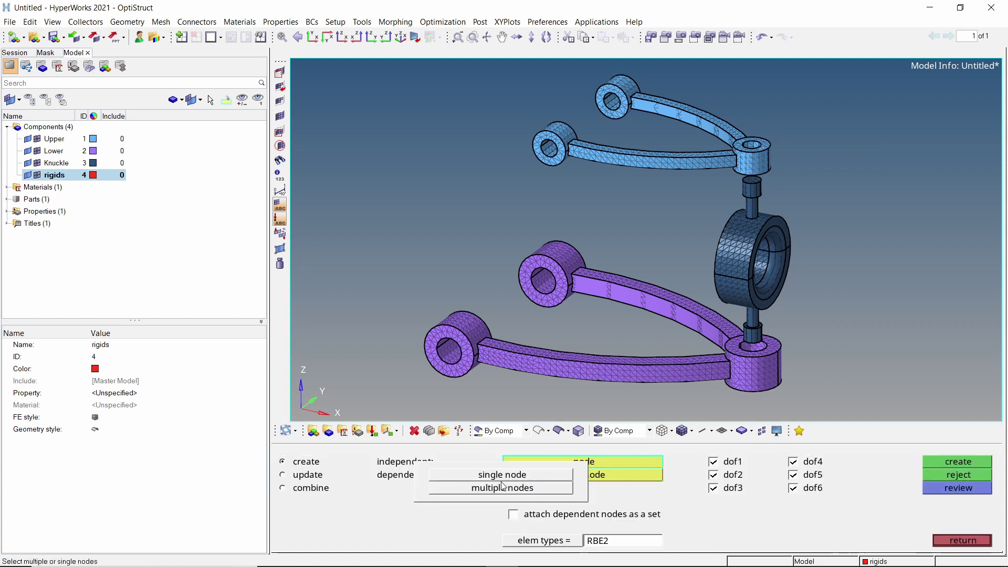
click(503, 490)
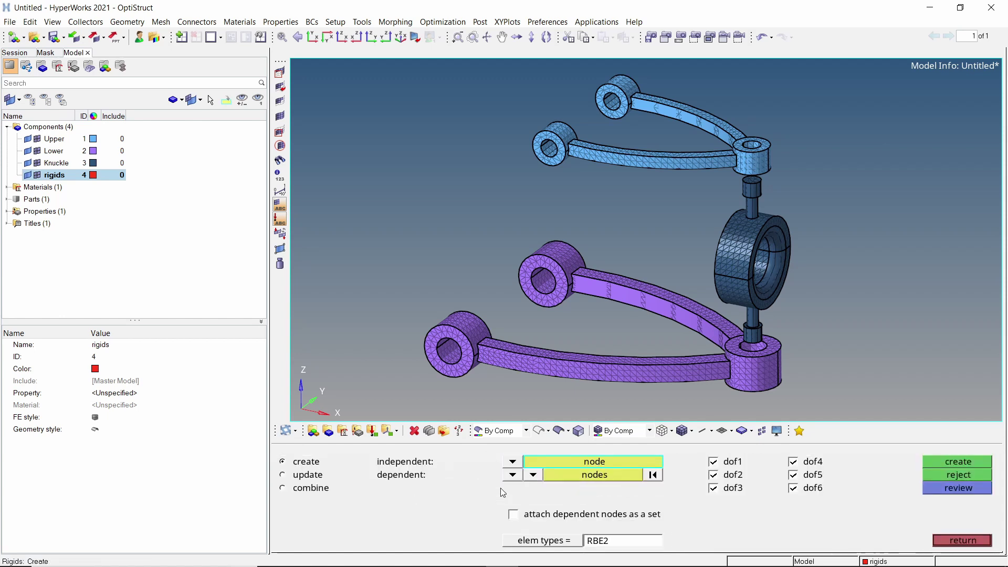
click(513, 463)
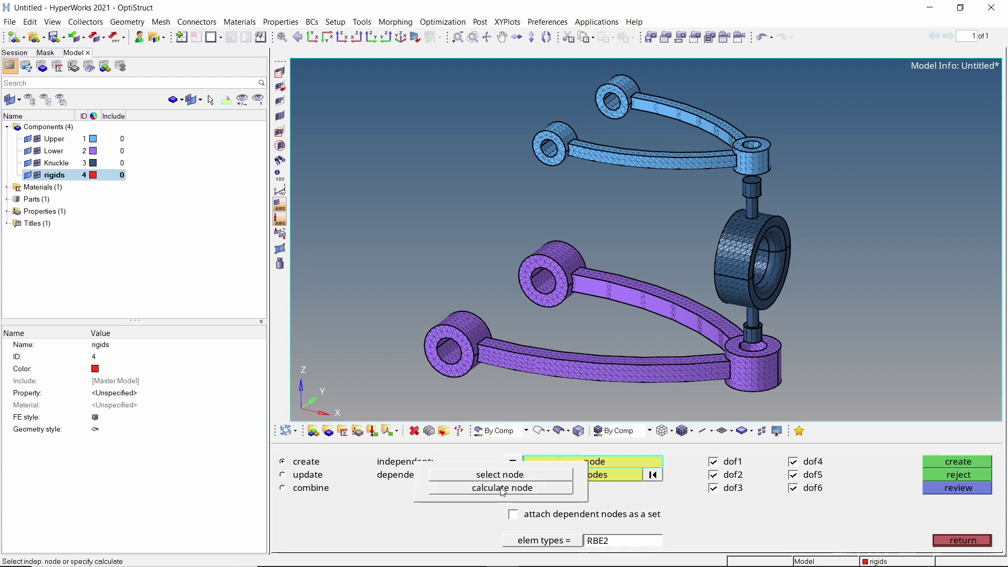
click(502, 489)
click(533, 476)
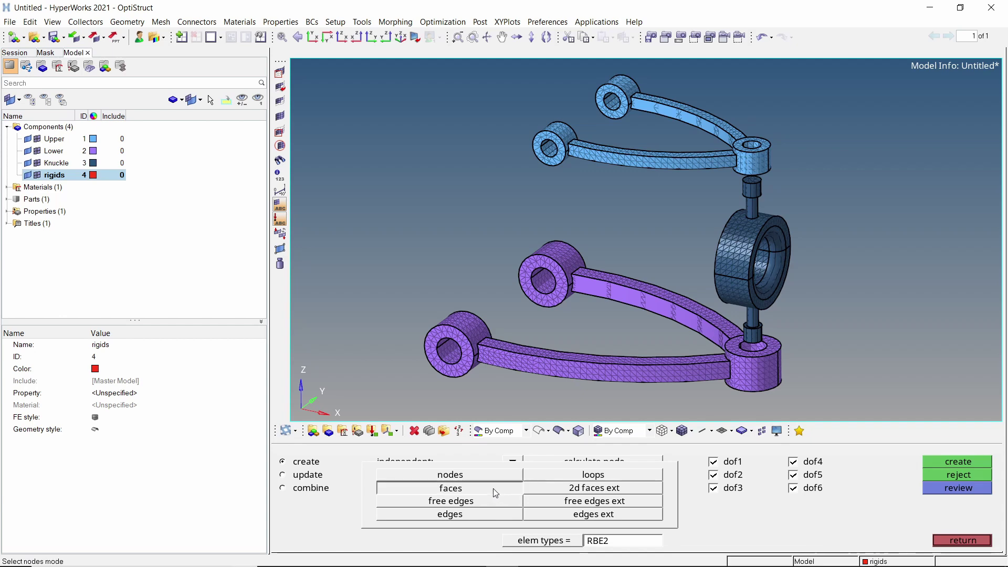
click(497, 491)
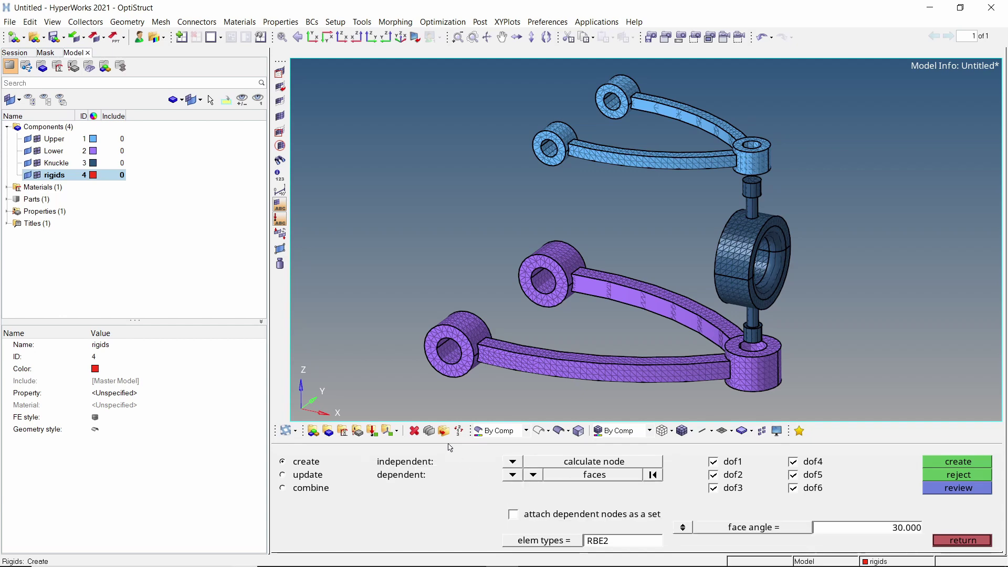
- Create rigids in the lower bushing bore, the other bushing bore and the ball-joint bore
scroll(452, 358, up, 5)
scroll(491, 313, up, 1)
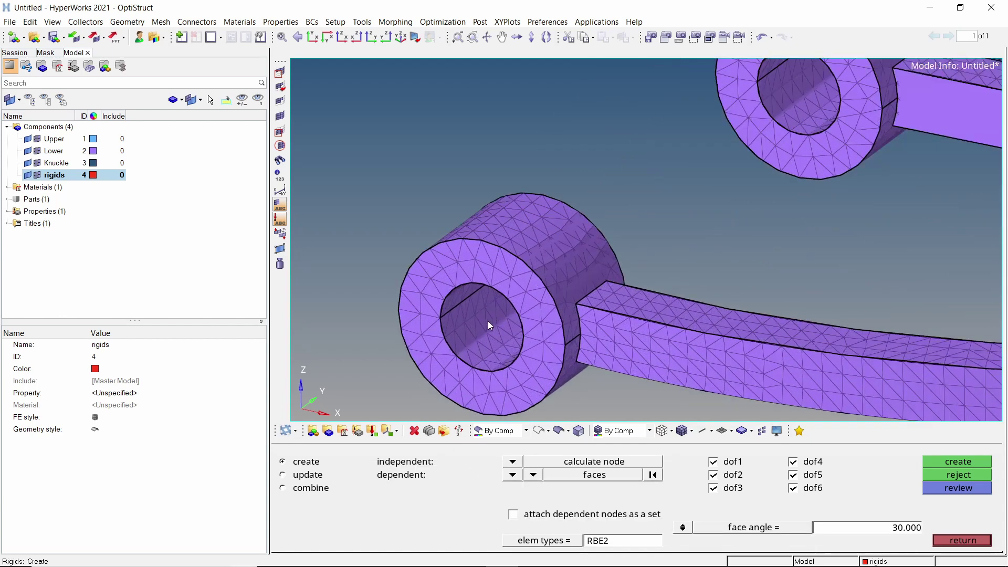
click(484, 330)
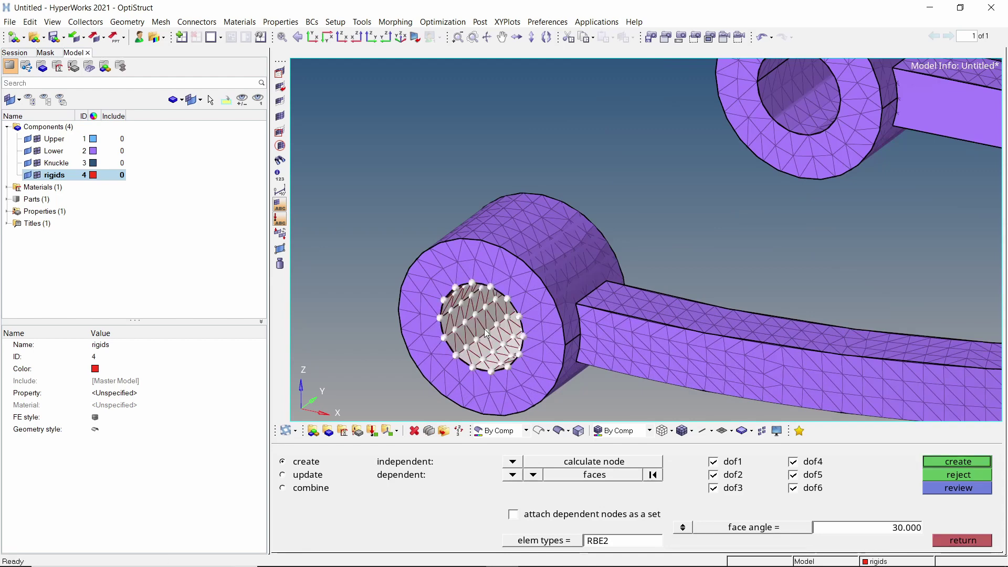
middle_click(487, 333)
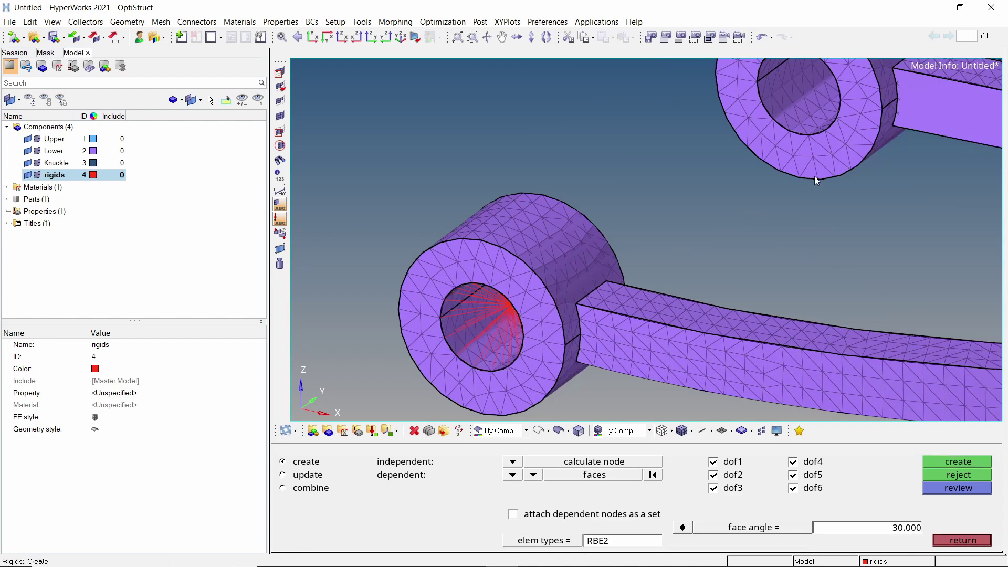
ctrl+right_drag(801, 124, 573, 245)
click(573, 242)
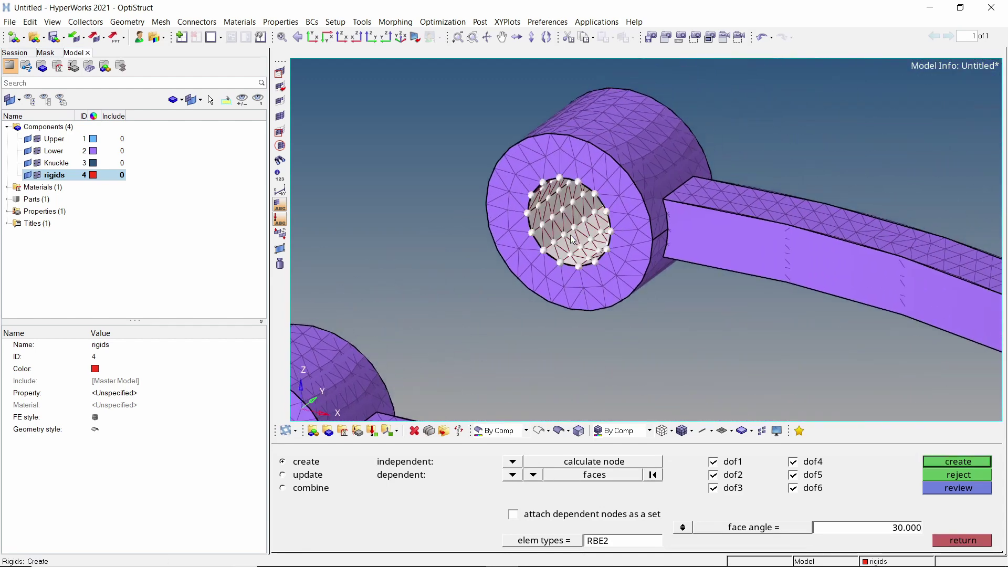
middle_click(570, 235)
scroll(622, 268, down, 5)
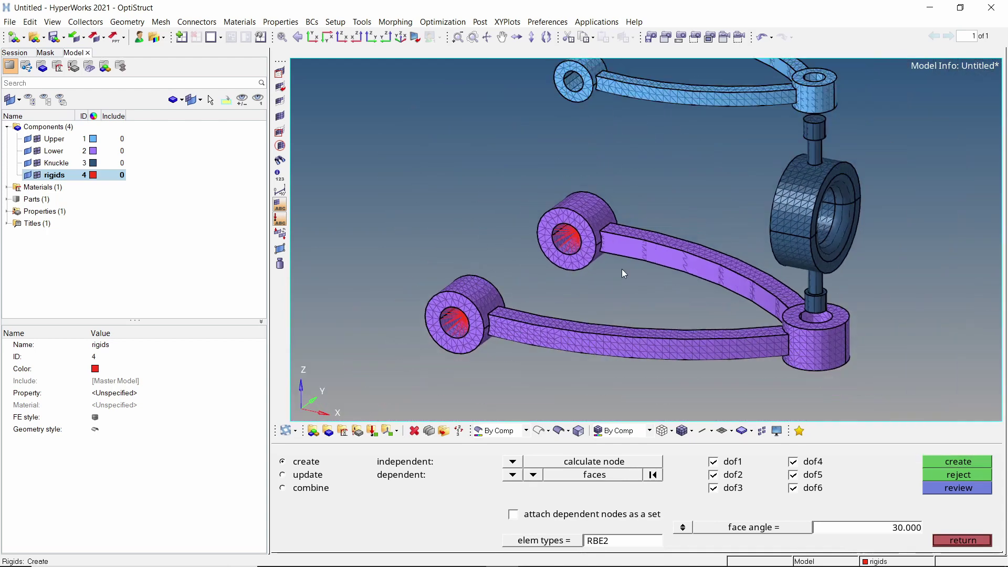
ctrl+right_drag(622, 269, 650, 304)
scroll(745, 340, up, 8)
click(653, 297)
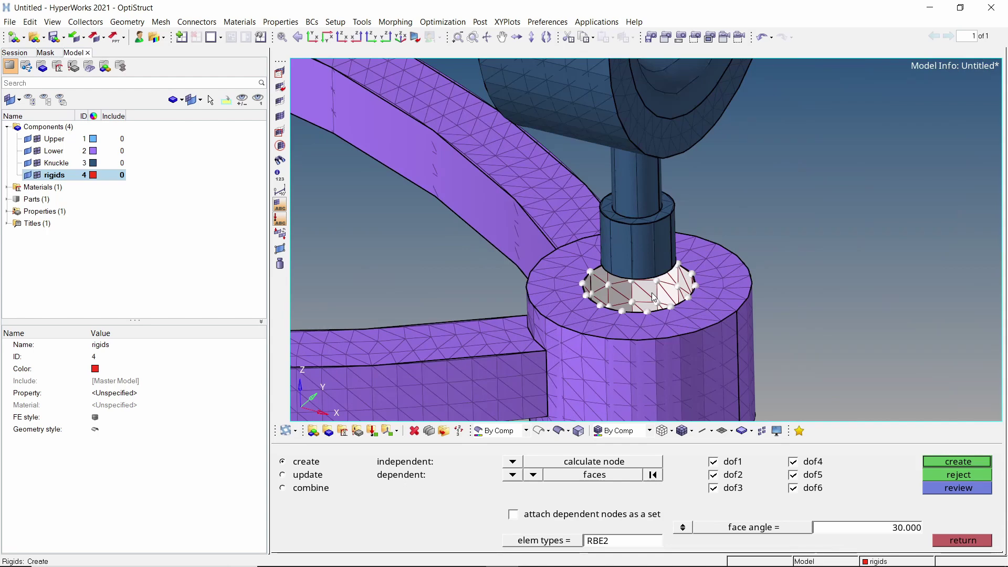
middle_click(653, 295)
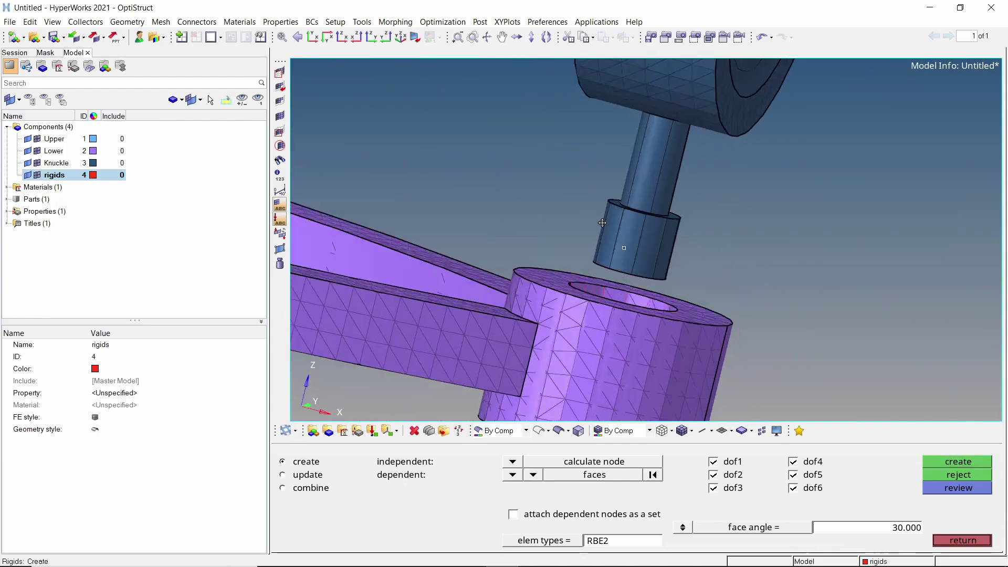
- Create rigids on the knuckle pin's end face and its top face
ctrl+drag(606, 222, 611, 267)
scroll(612, 267, up, 3)
click(625, 269)
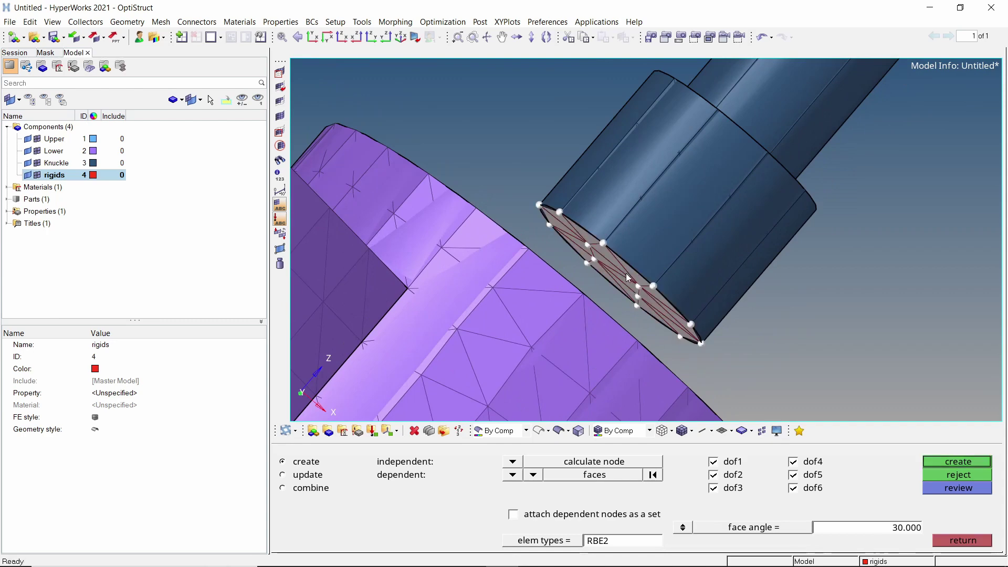
middle_click(629, 277)
scroll(647, 317, down, 4)
ctrl+drag(644, 313, 679, 271)
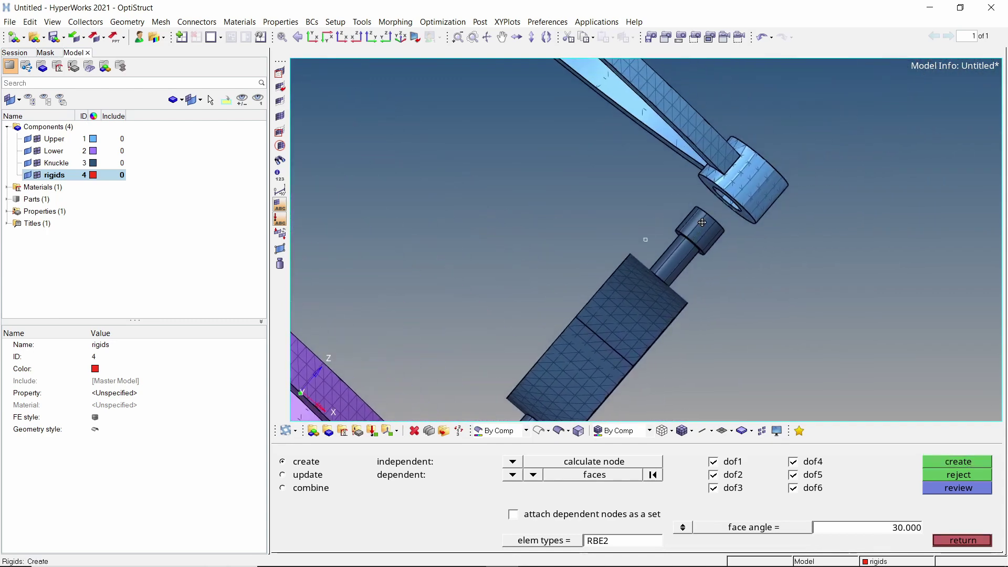
ctrl+drag(701, 222, 623, 225)
scroll(704, 207, up, 3)
scroll(705, 207, up, 3)
click(751, 243)
middle_click(752, 244)
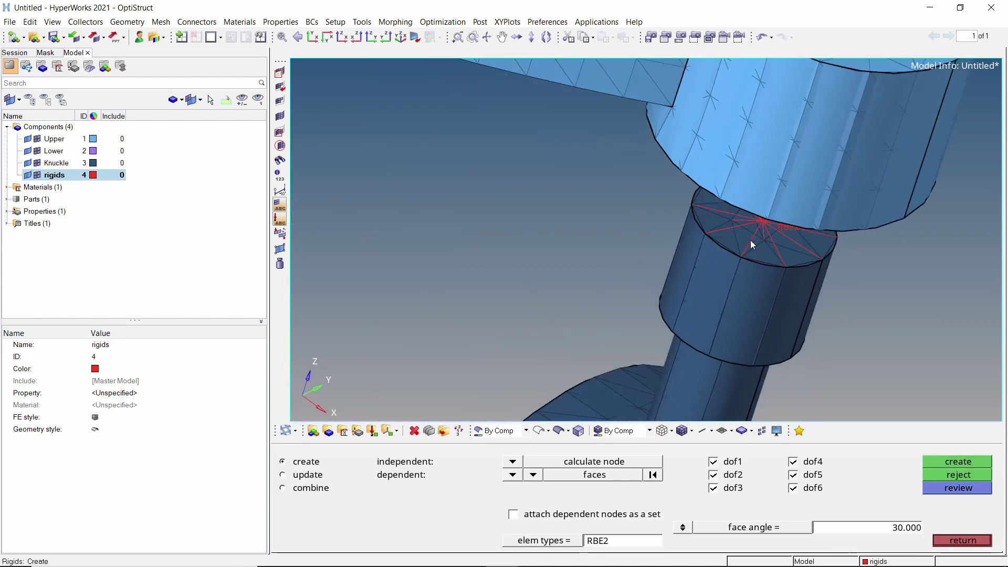
- Set the face angle to 40 and create a rigid in the upper eye hole
scroll(779, 210, down, 3)
ctrl+drag(735, 329, 721, 279)
scroll(722, 280, up, 1)
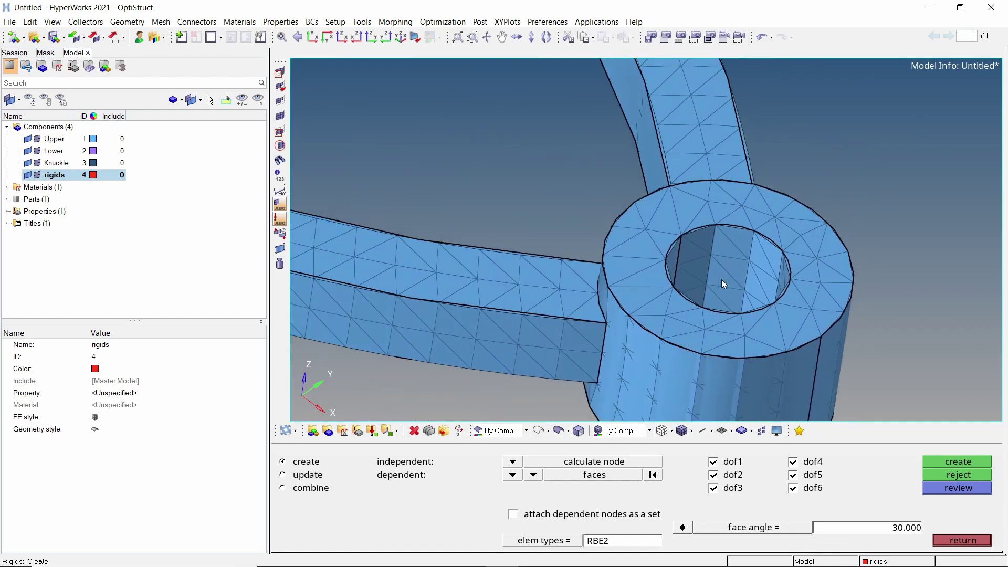
click(723, 281)
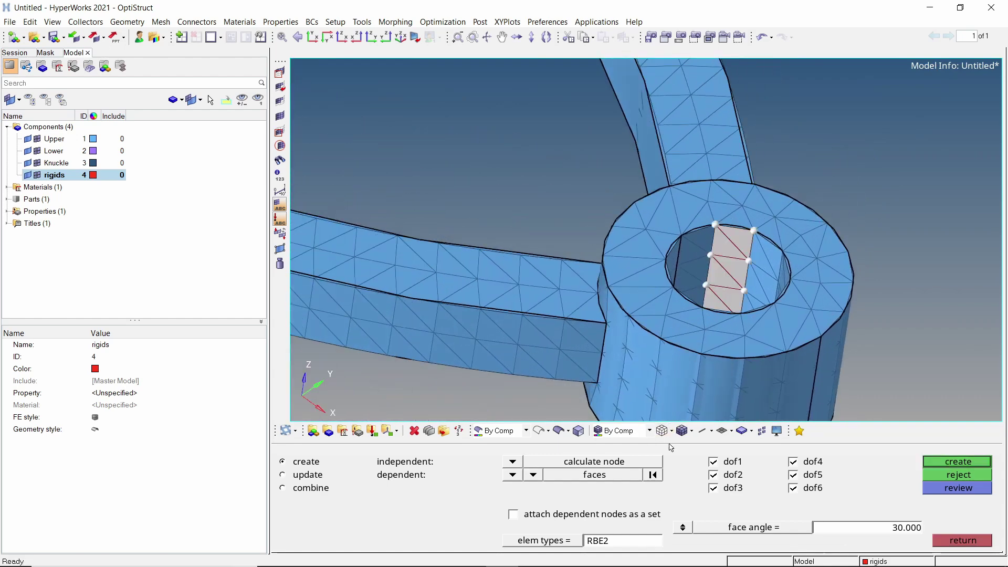
click(653, 475)
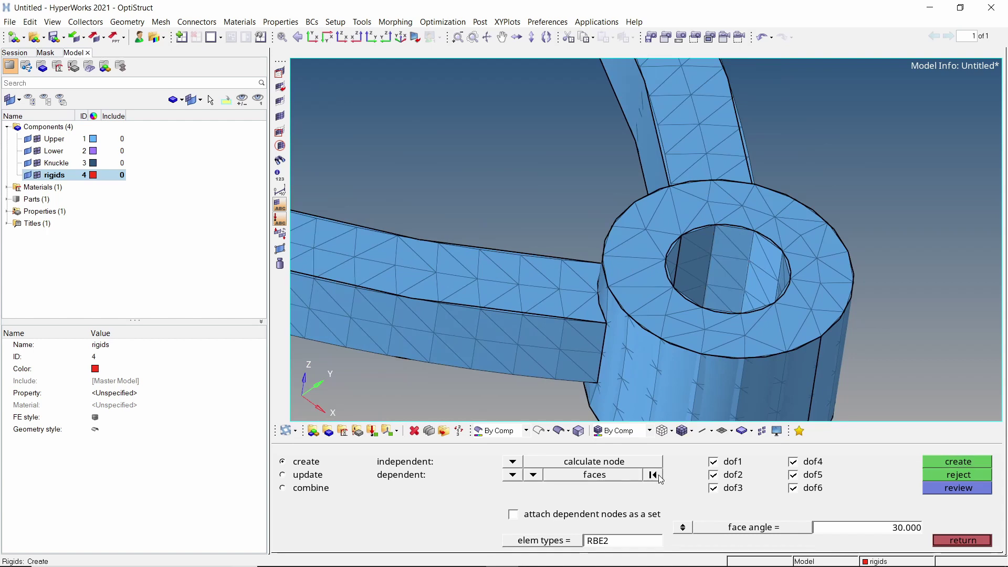
click(907, 528)
text(40)
key(Return)
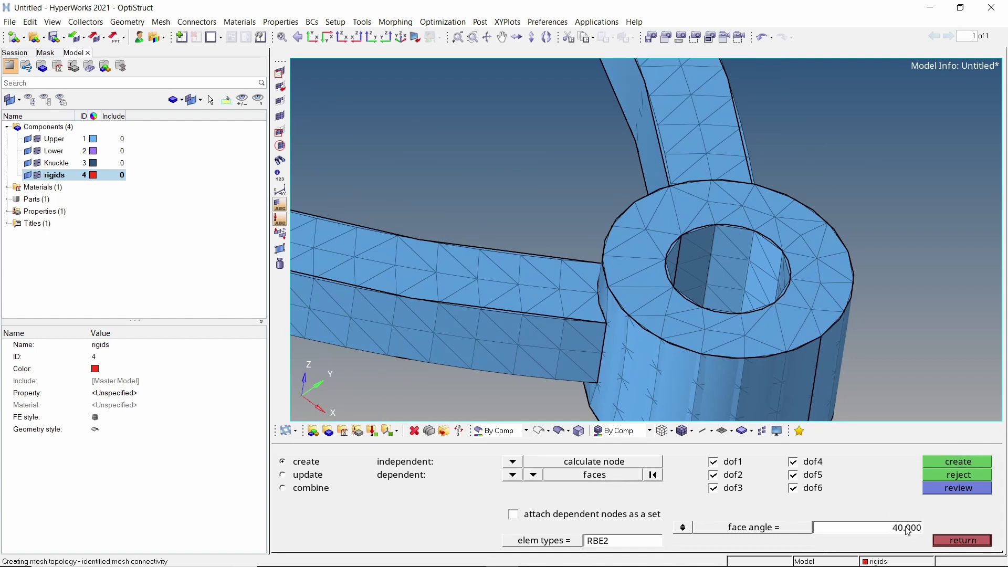
click(741, 275)
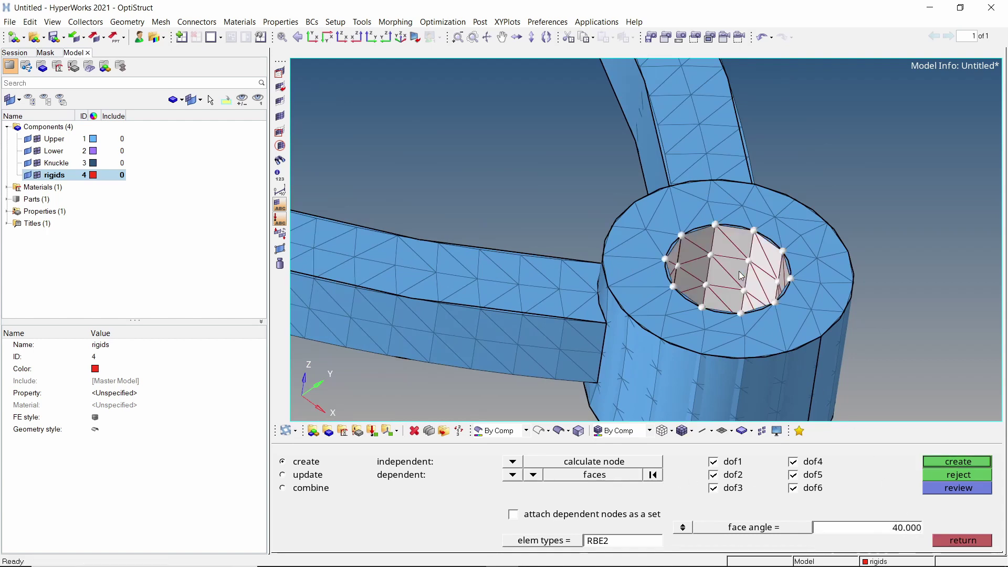
middle_click(739, 271)
- Create rigids in the two remaining upper arm lug holes
ctrl+drag(736, 334, 619, 179)
ctrl+drag(537, 190, 568, 161)
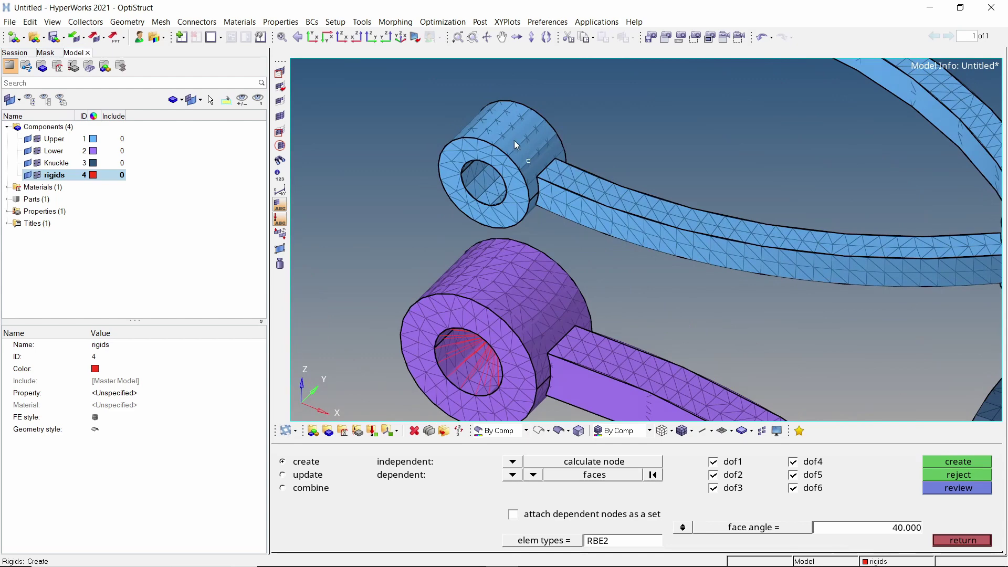
ctrl+drag(513, 143, 446, 245)
click(436, 270)
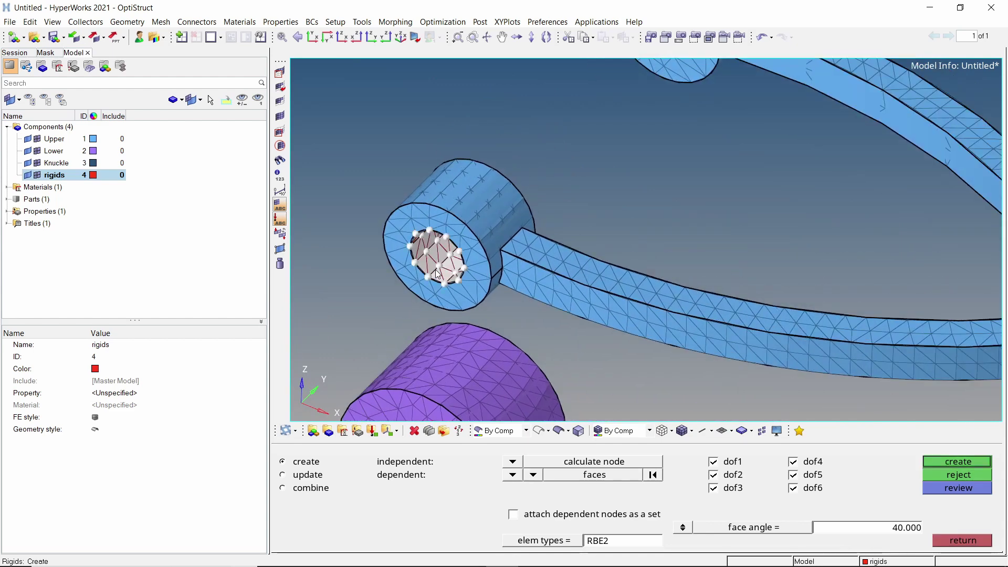
middle_click(436, 269)
ctrl+drag(707, 106, 527, 197)
click(532, 198)
middle_click(533, 199)
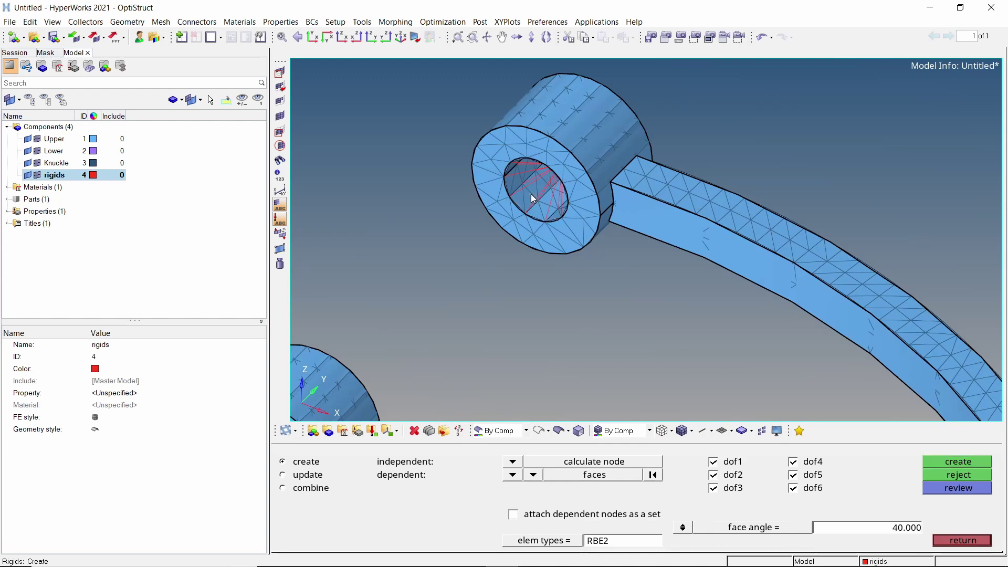
- Set the face angle to 15, create the knuckle ring rigid spider, and exit the rigids panel
scroll(594, 312, down, 5)
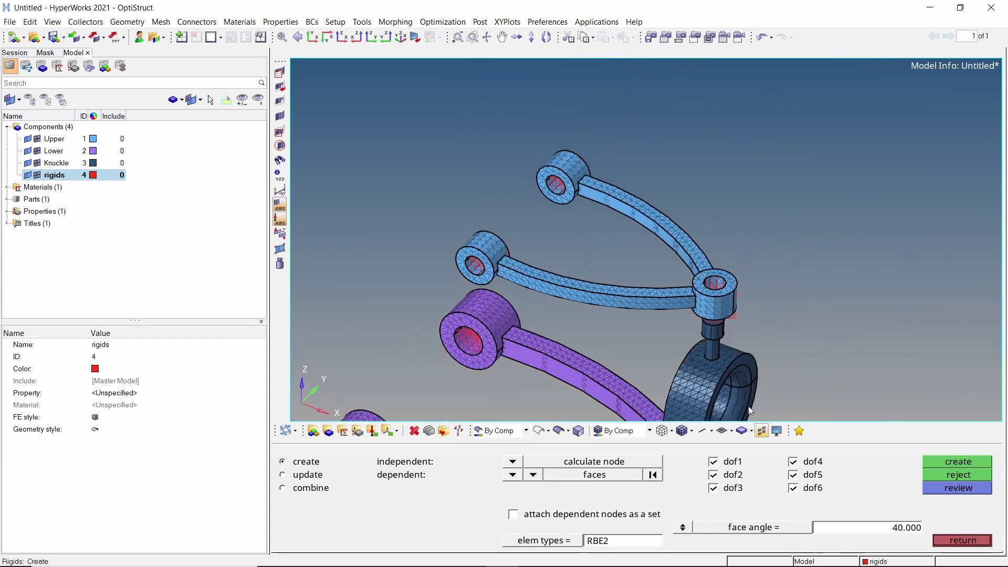
mouse_move(690, 302)
ctrl+mouse_down()
mouse_move(626, 284)
mouse_move(686, 320)
ctrl+mouse_up()
scroll(650, 297, up, 5)
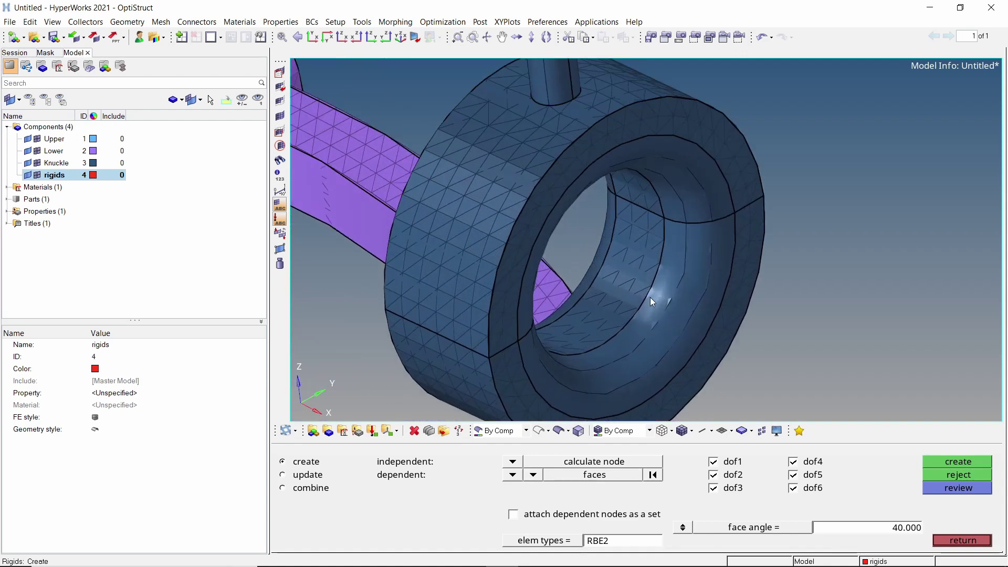
click(896, 531)
text(15)
key(Return)
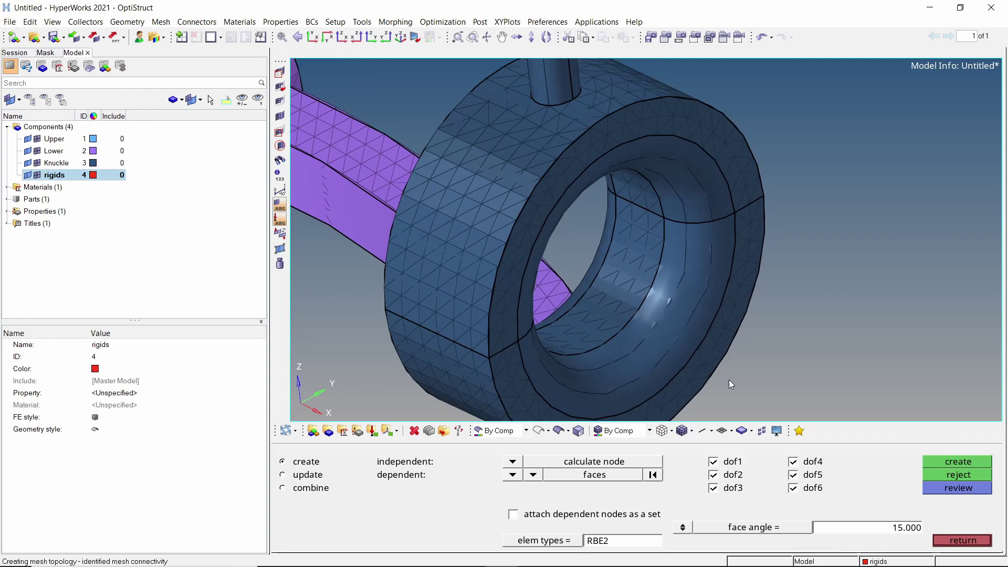
middle_click(630, 284)
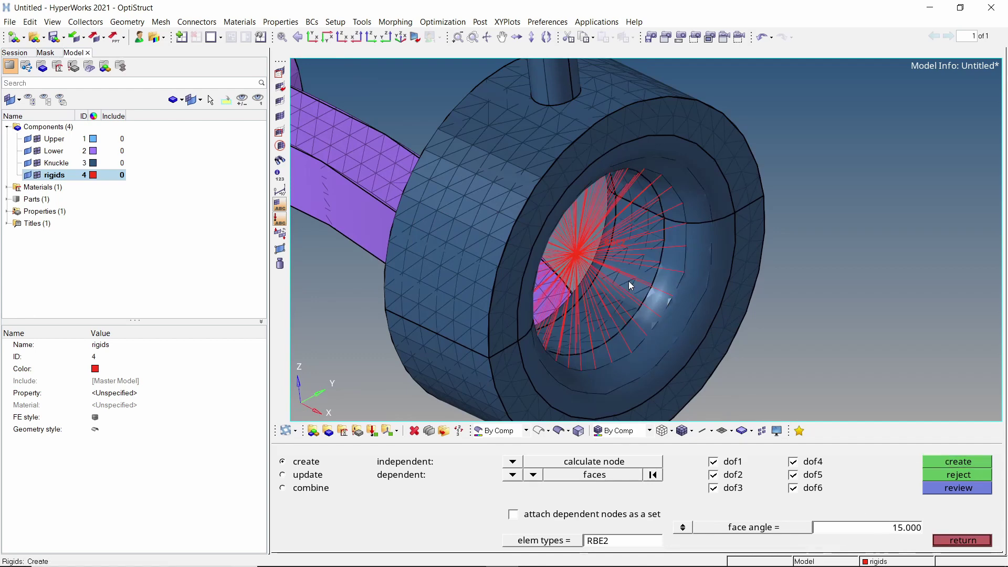
middle_click(628, 281)
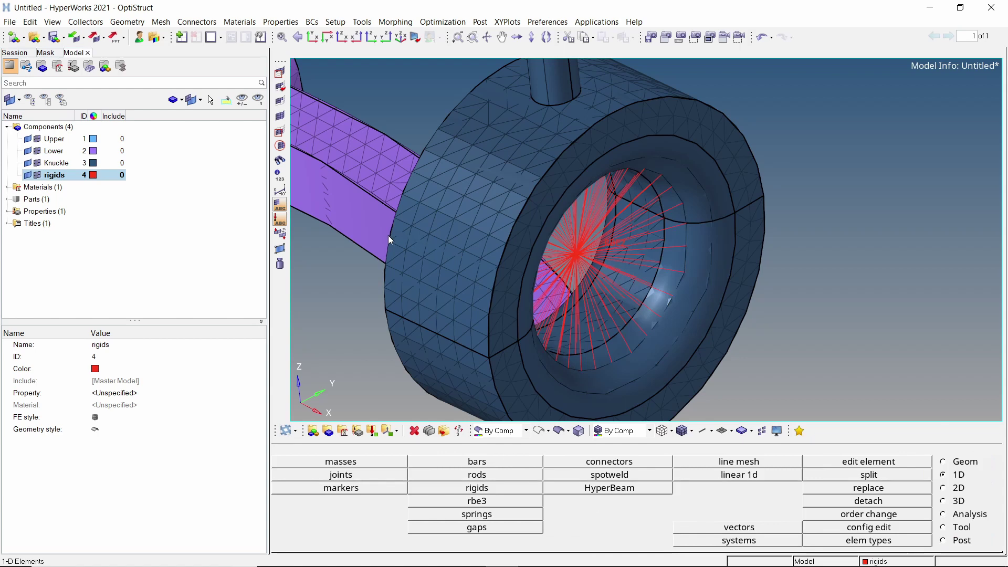
- Select the Components group and turn off surface geometry display
click(47, 127)
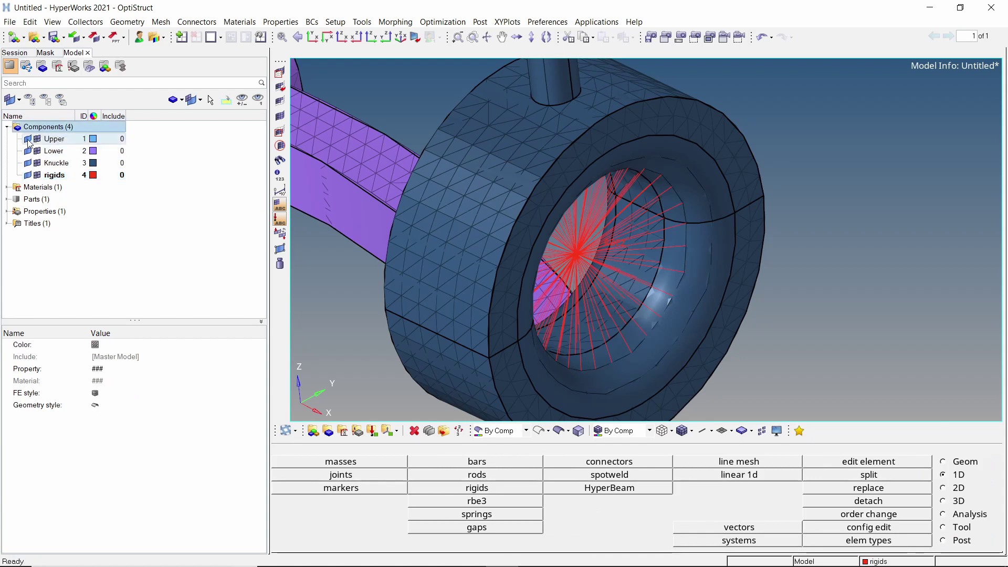
click(28, 139)
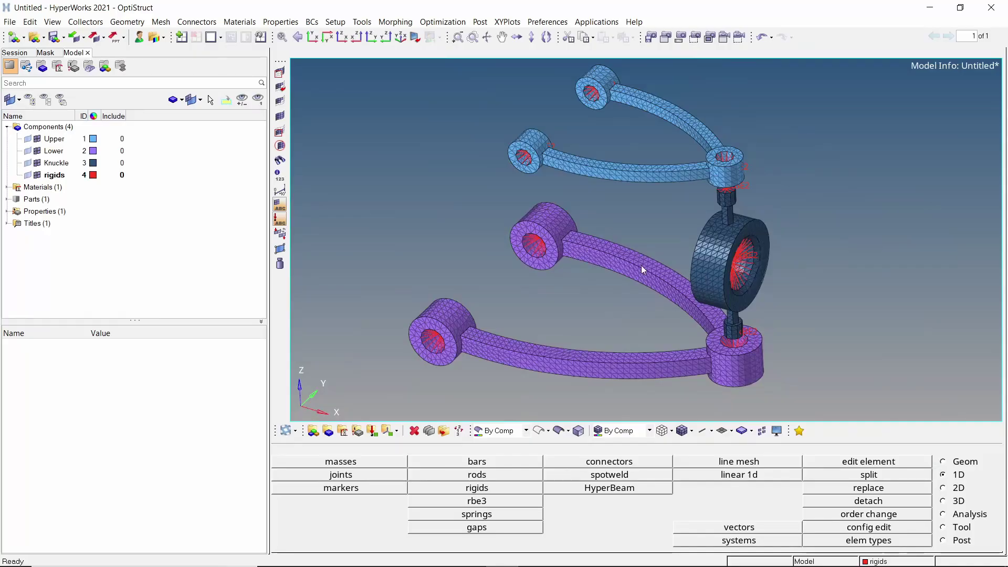
- Add a component through Create > Component in the Model browser and name it ball_joint
right_click(210, 136)
mouse_move(277, 145)
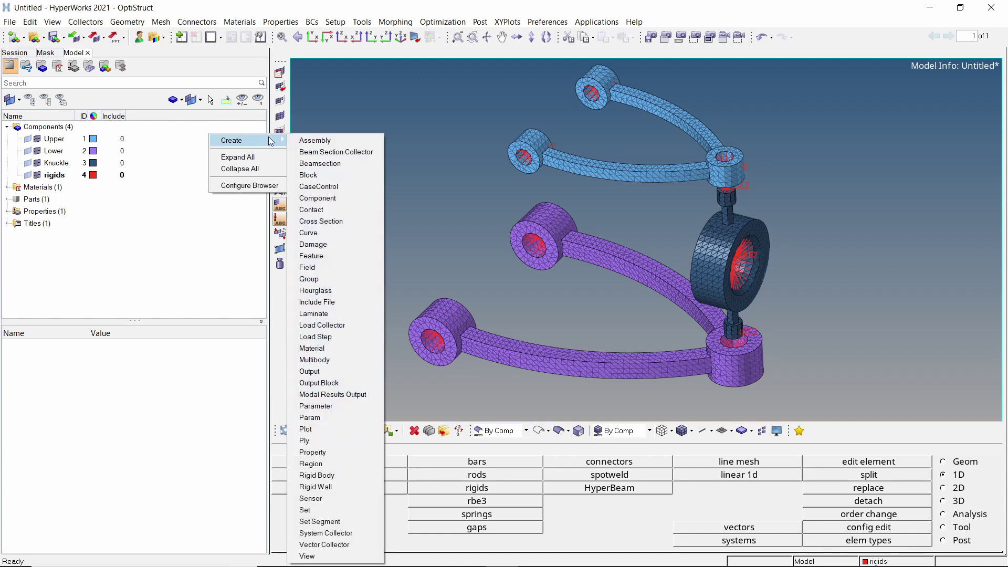
click(335, 198)
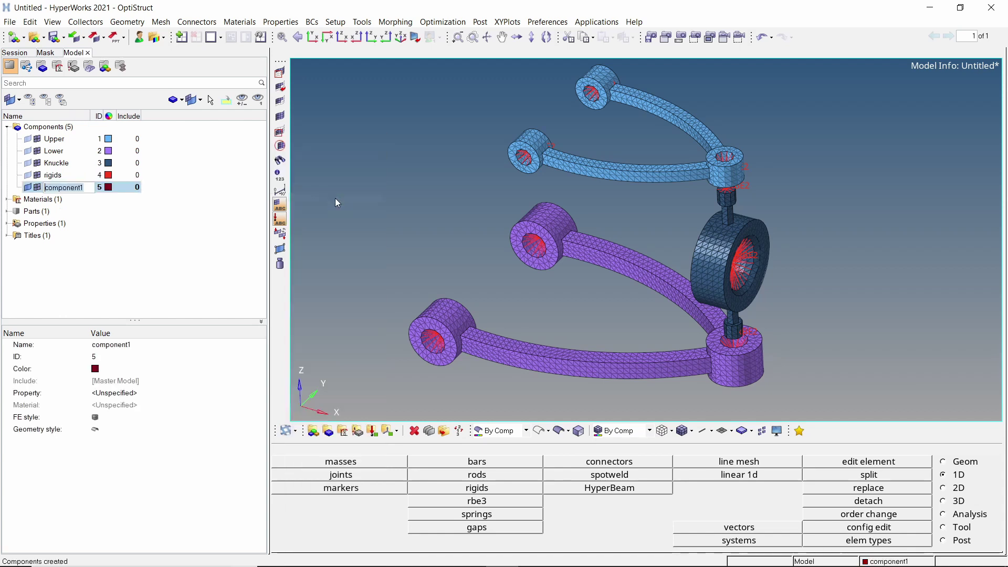
text(ball_joint)
key(Return)
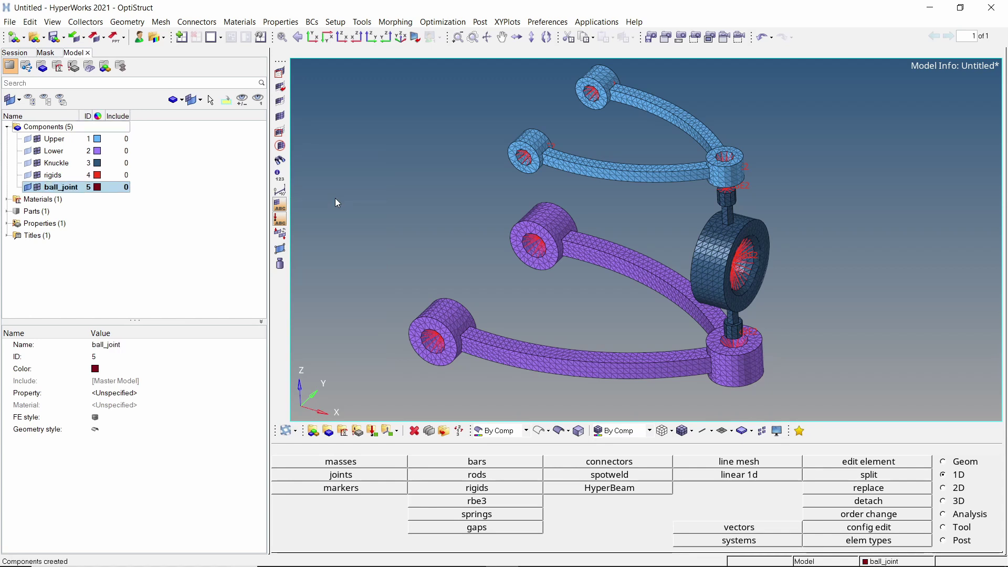
- Create a new property in the Model browser and name it joint_prop
right_click(194, 141)
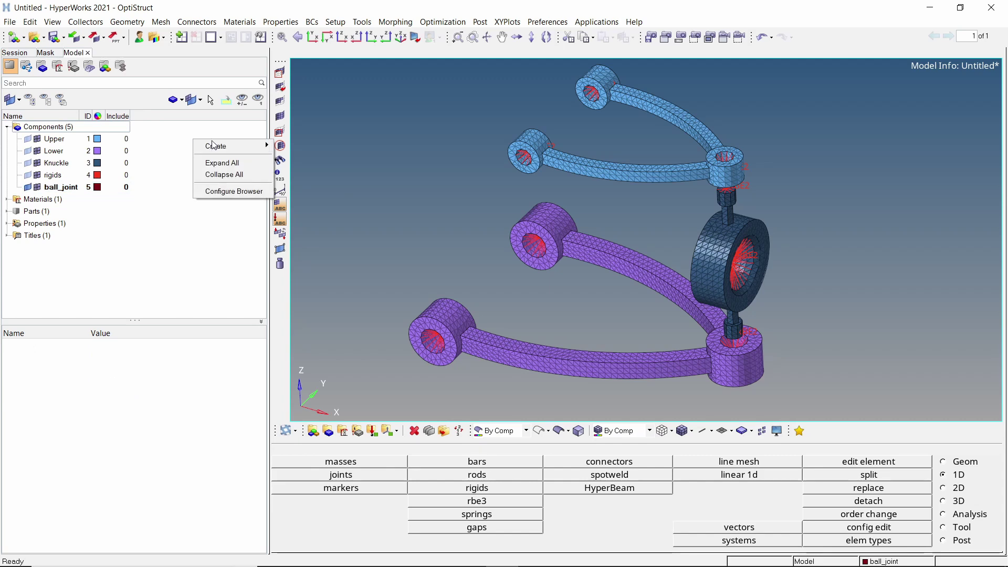
mouse_move(249, 145)
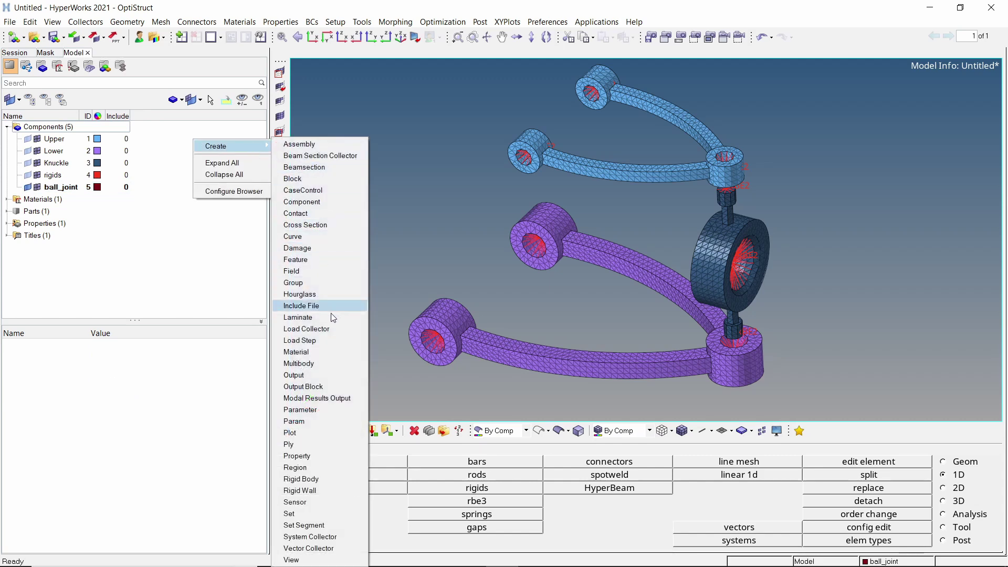
click(342, 457)
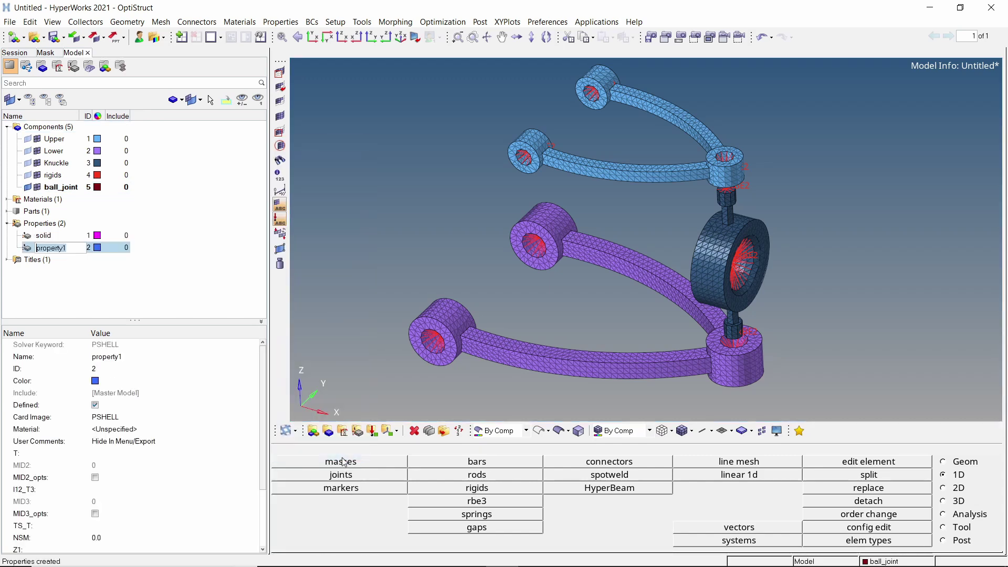
text(joint_prop)
key(Return)
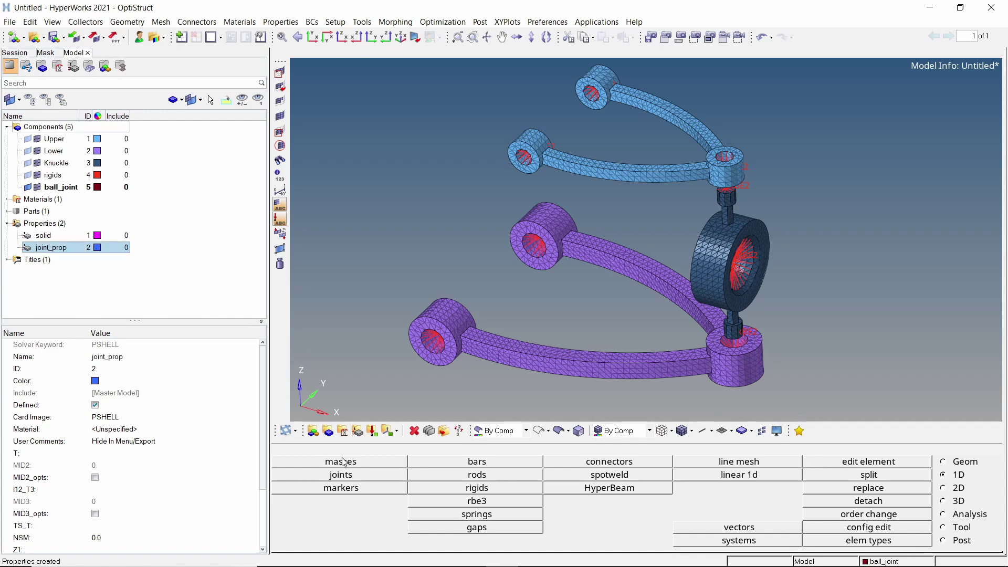
- Change joint_prop's card image from PSHELL to PJOINTG and confirm
click(185, 417)
click(185, 419)
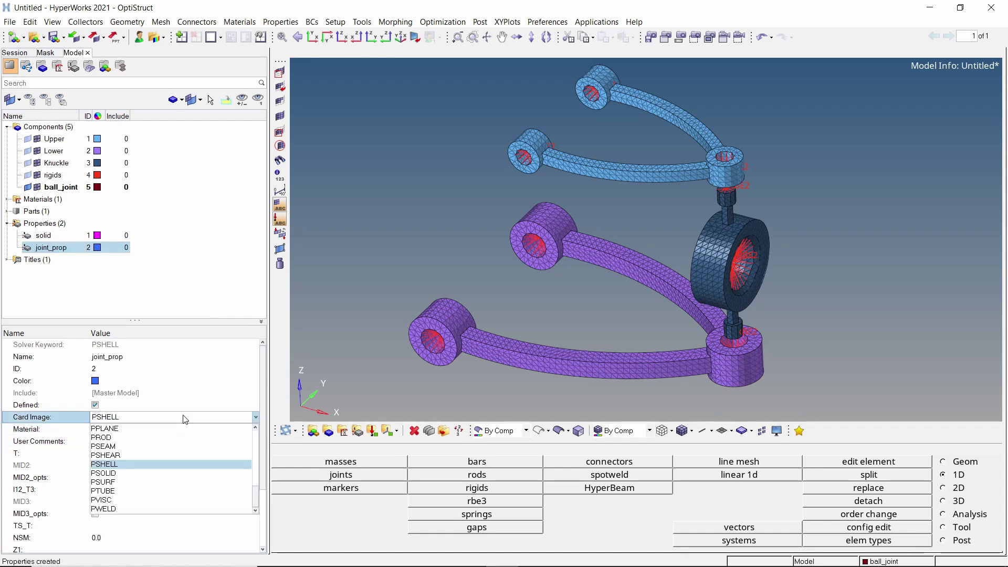
scroll(183, 423, up, 3)
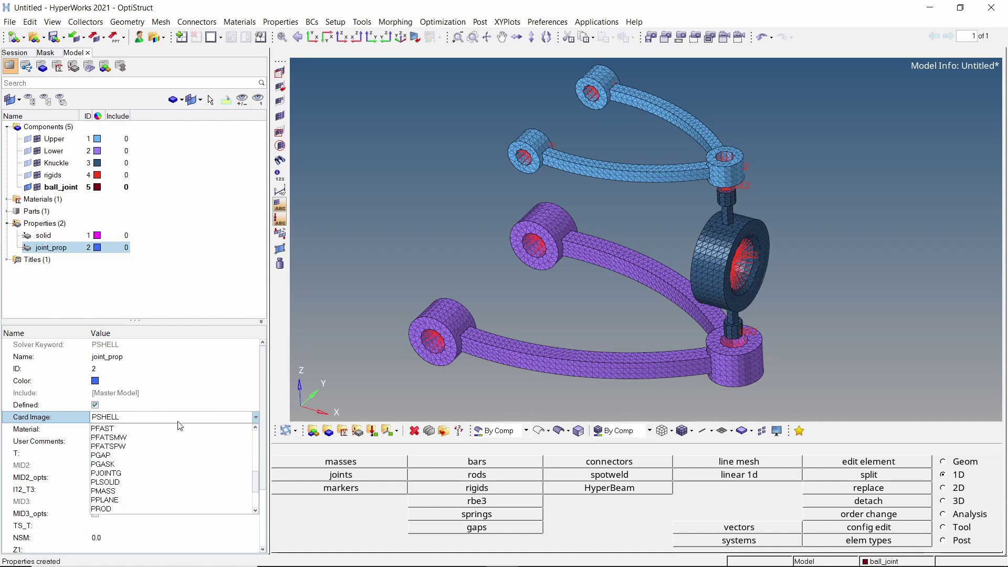
click(165, 472)
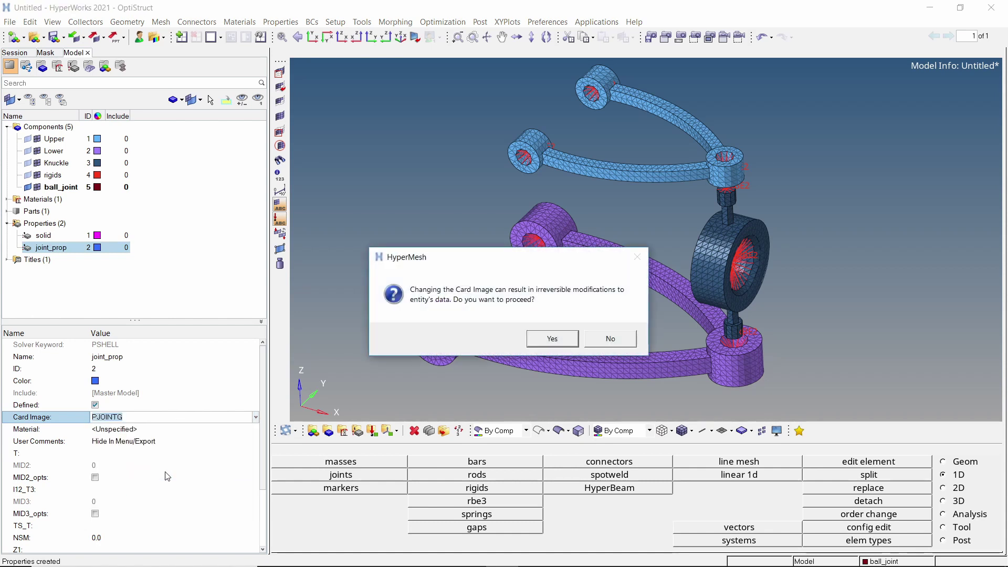
click(550, 345)
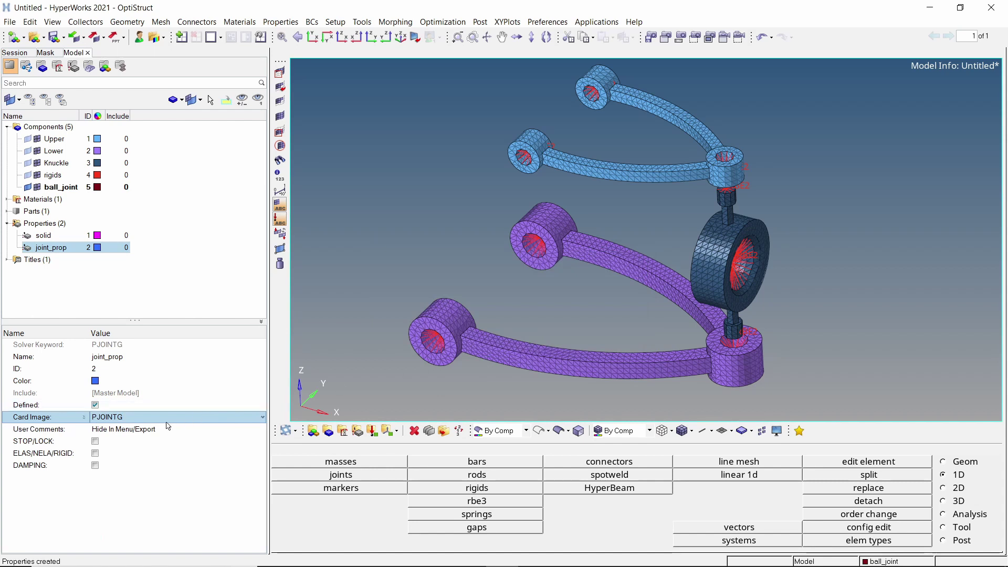
- Enable STOP/LOCK limits on joint_prop with three limit entries
click(95, 441)
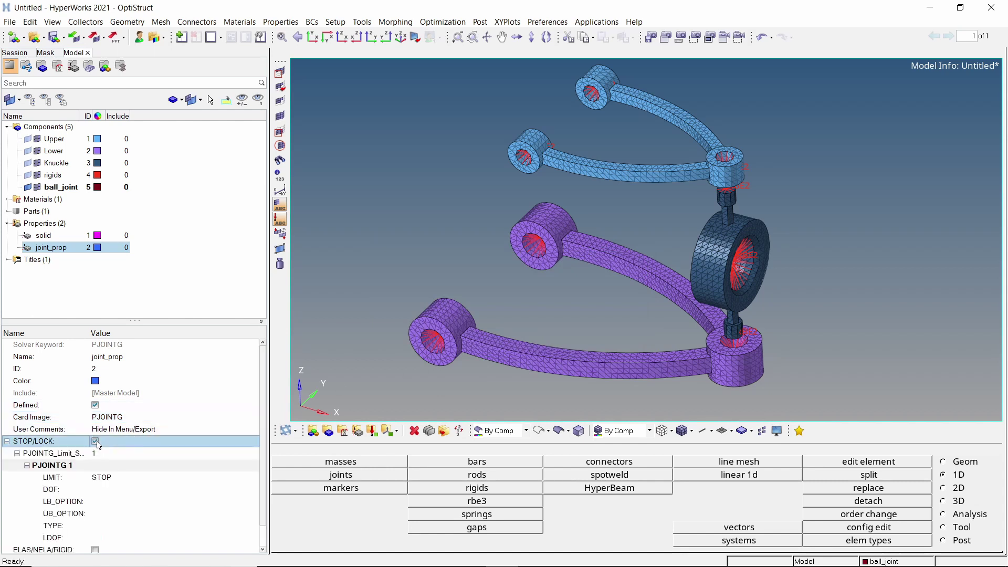
click(124, 454)
key(Return)
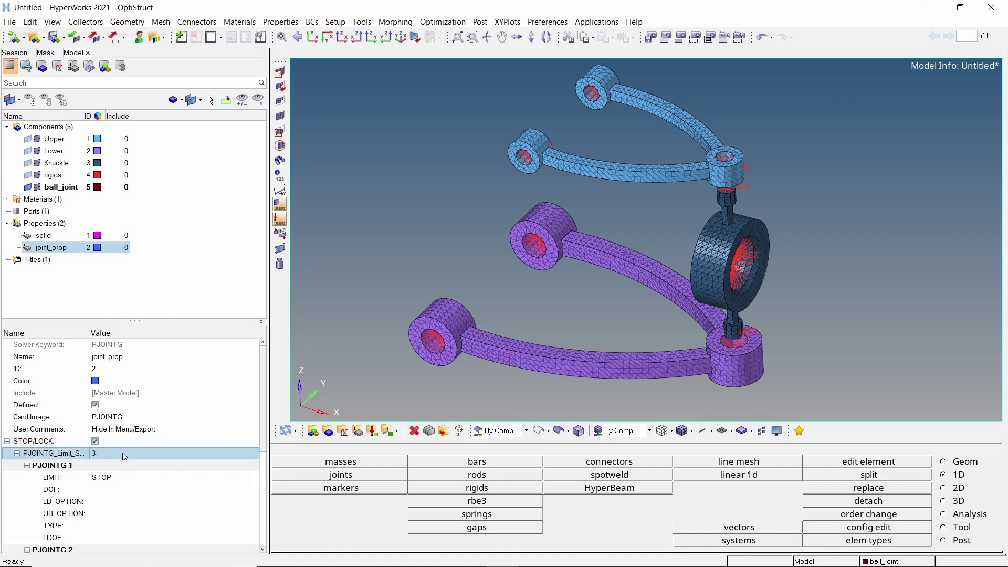
scroll(124, 457, down, 3)
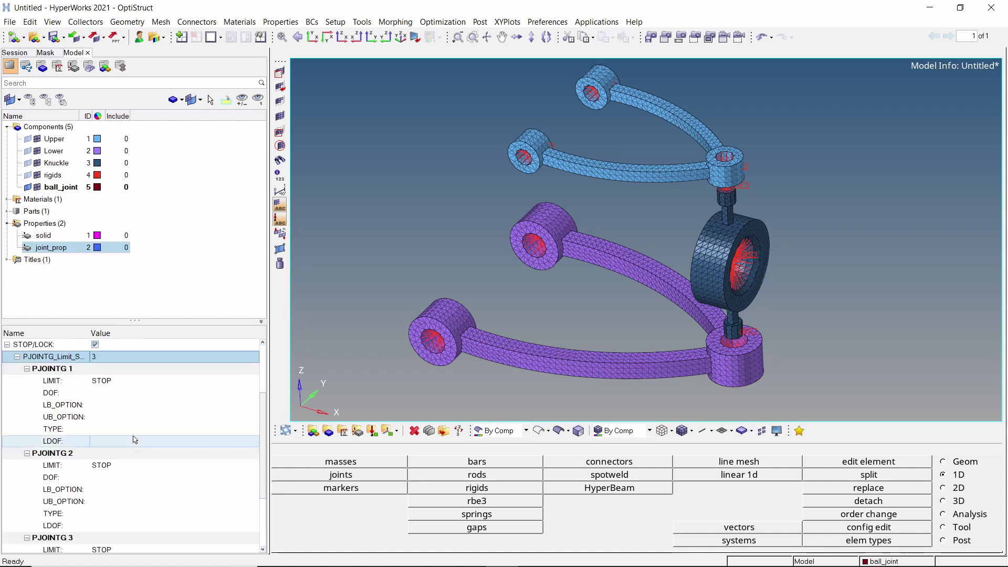
- Make PJOINTG 1 a LOCK limit on DOF 4, bounded -11.5 to 11.5
click(147, 382)
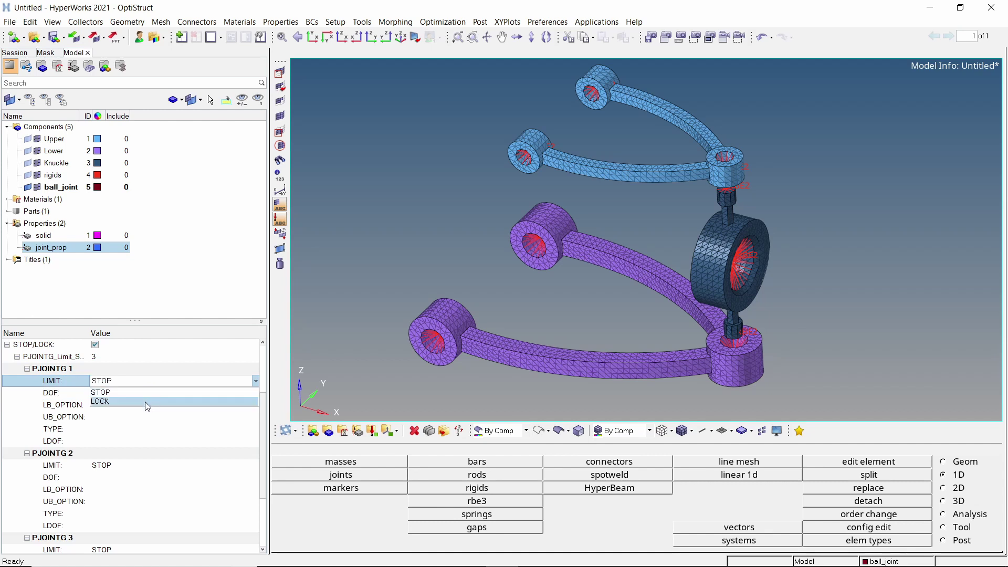
click(147, 402)
click(150, 394)
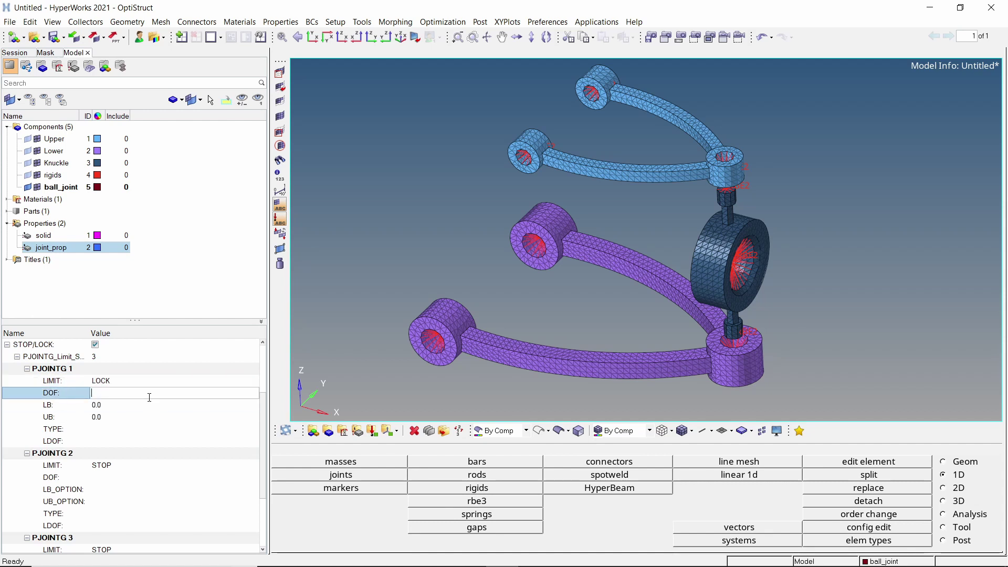
text(4)
key(Return)
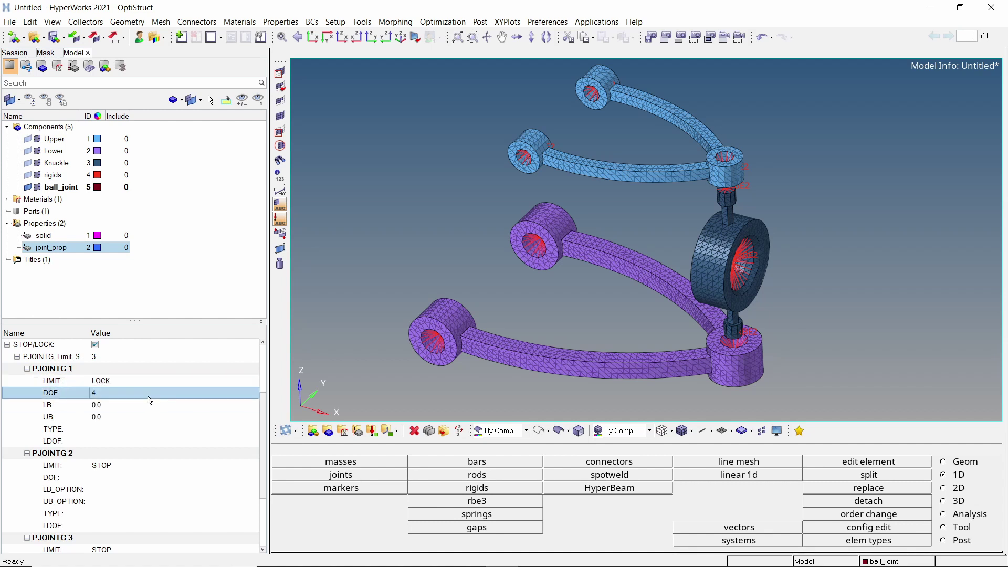
click(149, 403)
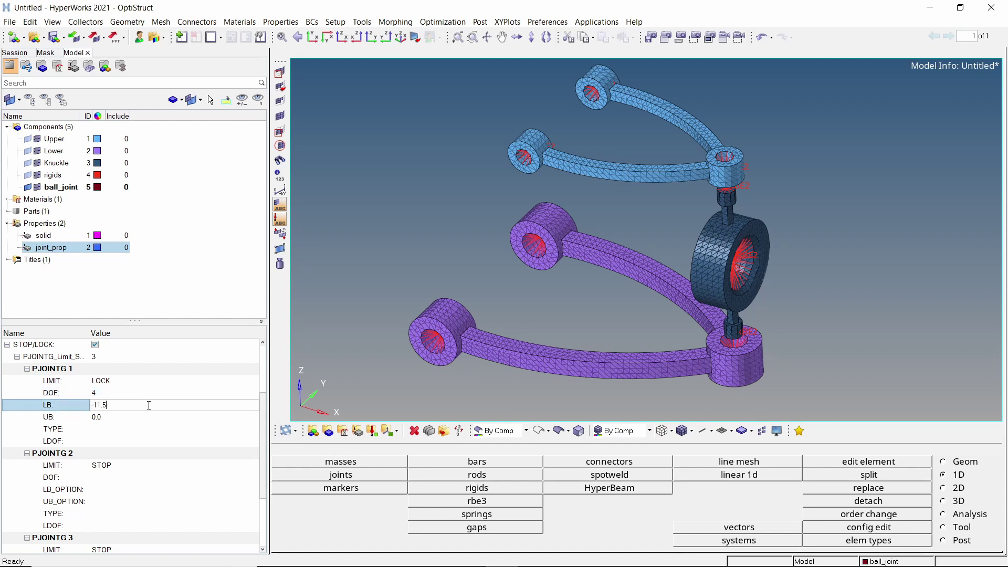
key(Return)
click(148, 416)
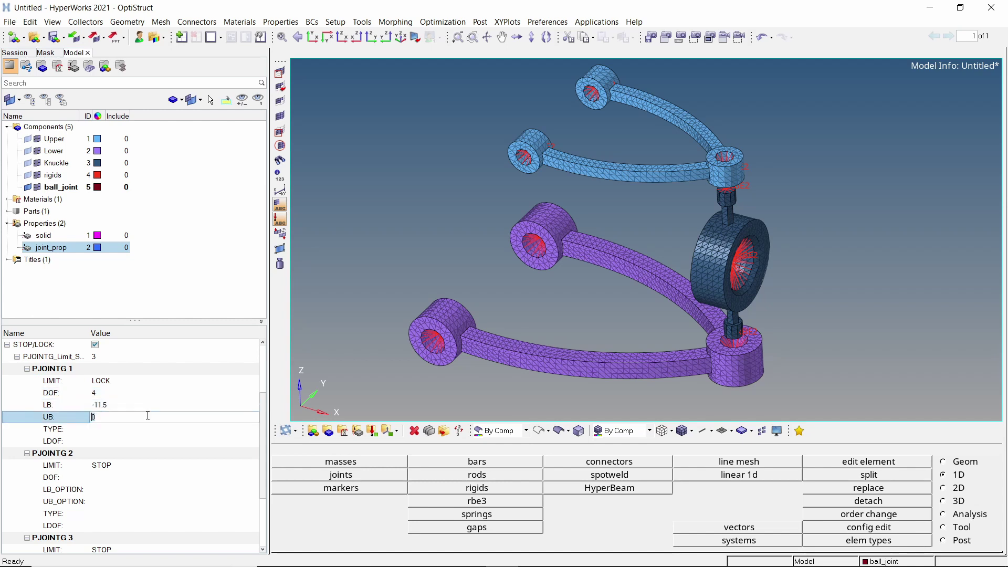
text(11.5)
key(Return)
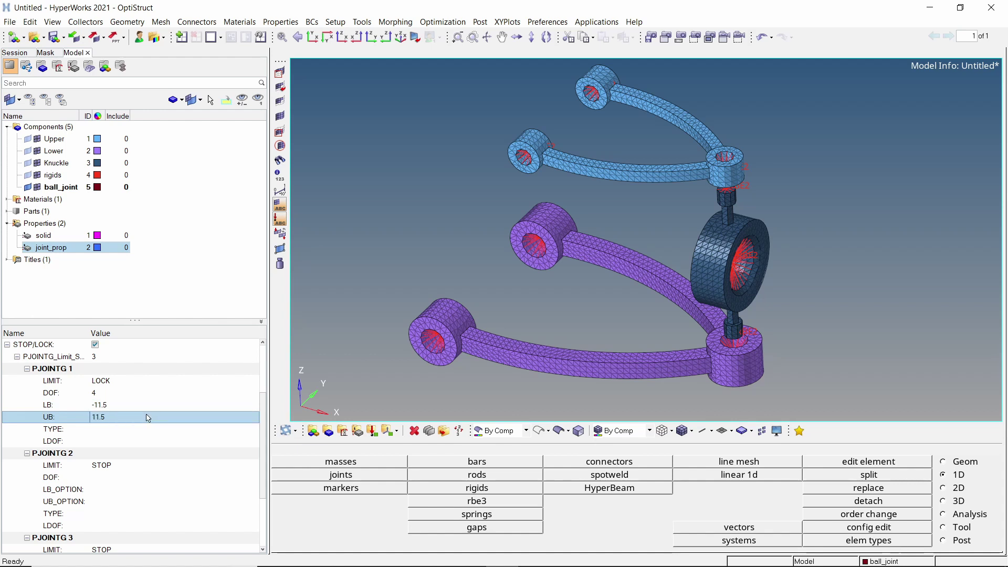
- Make PJOINTG 2 a LOCK limit on DOF 5, bounded -11.5 to 11.5
click(149, 466)
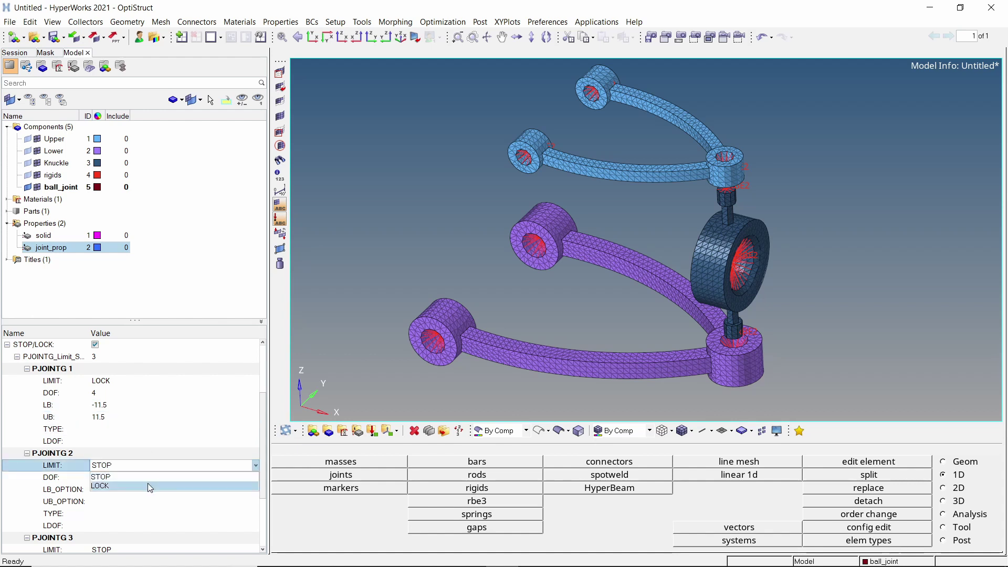
click(147, 481)
scroll(149, 487, down, 2)
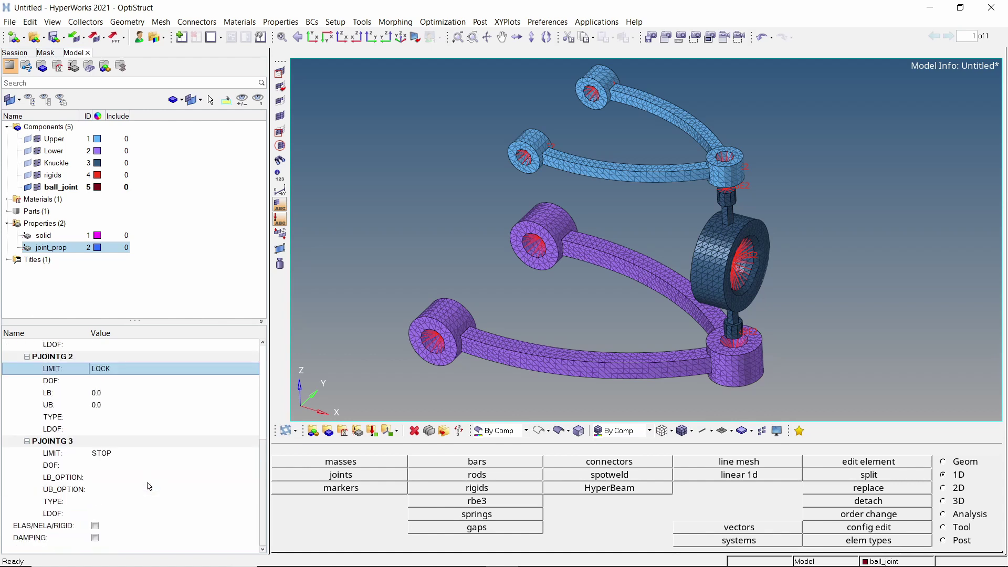
click(165, 380)
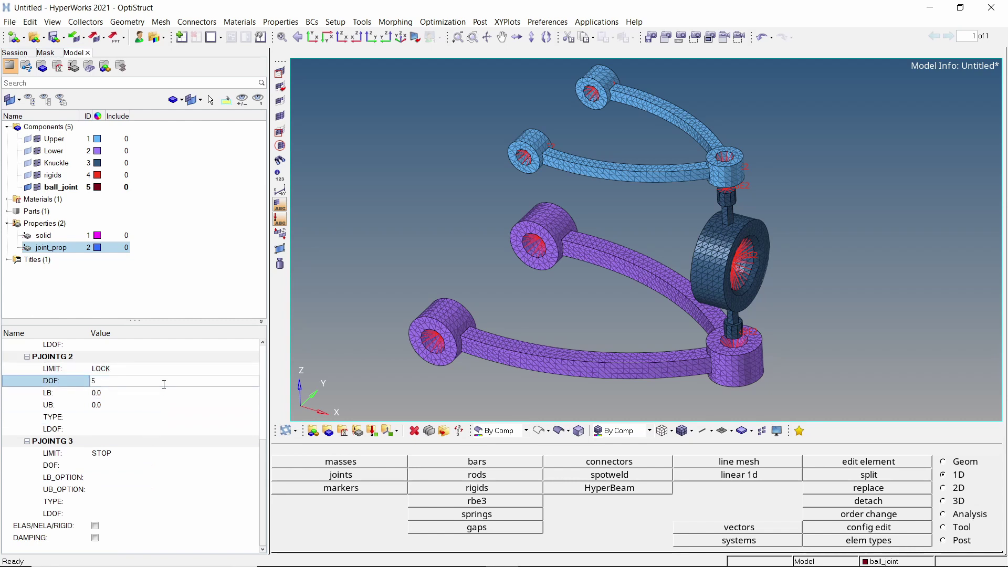
text(5)
key(Return)
click(164, 393)
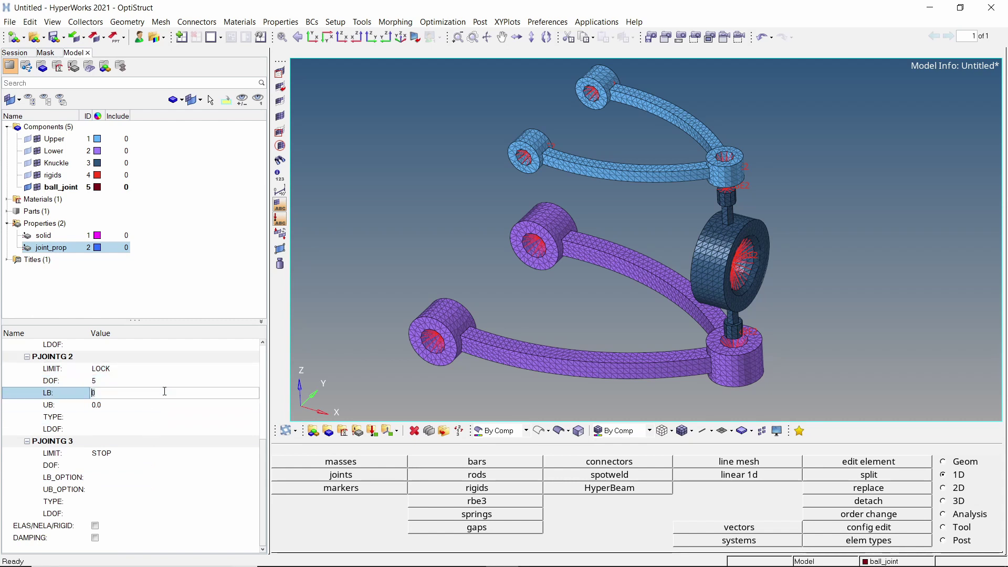
text(-11.5)
key(Return)
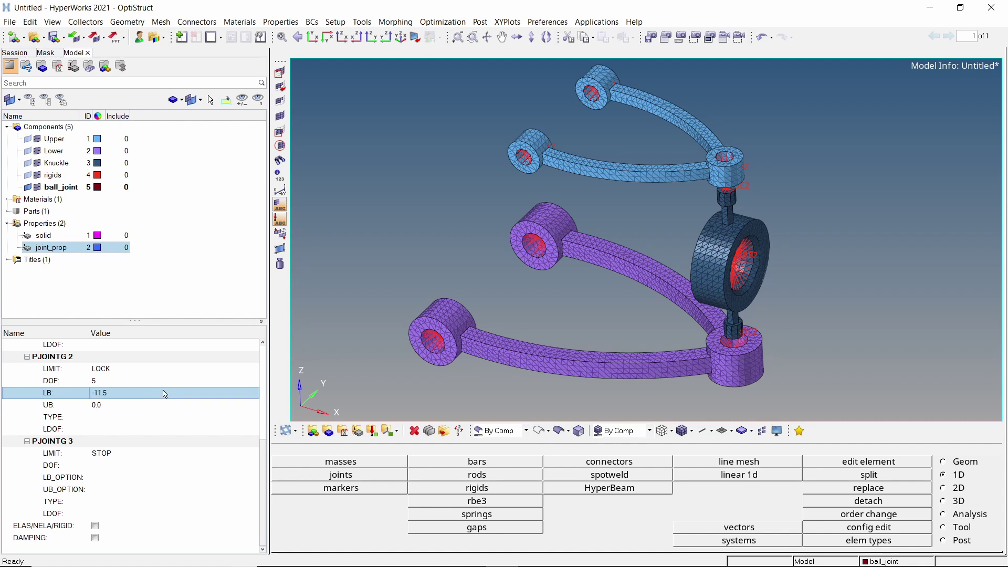
click(160, 405)
text(11.5)
key(Return)
- Make PJOINTG 3 a LOCK limit on DOF 6 from -11.5 to 11.5, then select ball_joint
click(160, 451)
click(153, 475)
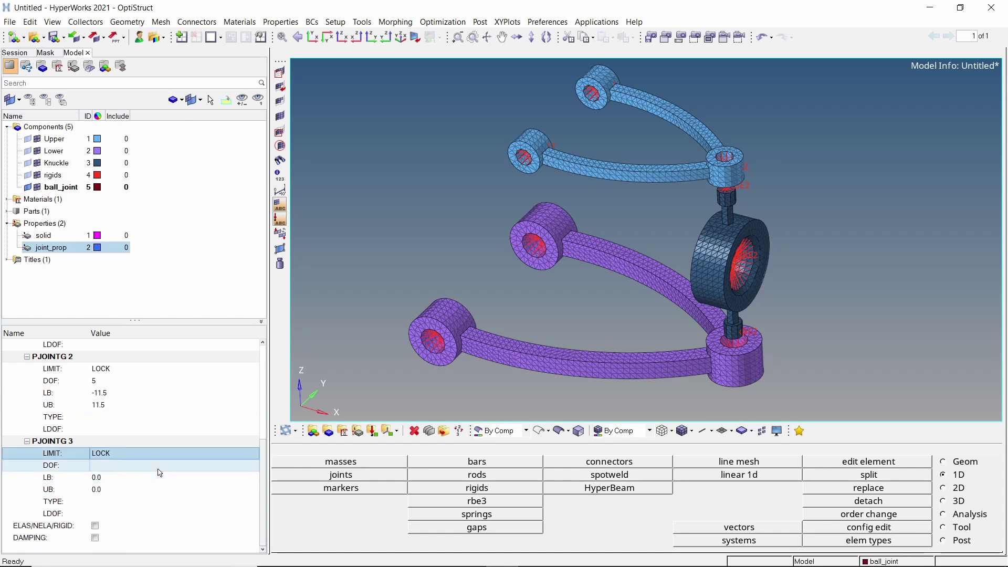
click(161, 467)
key(Return)
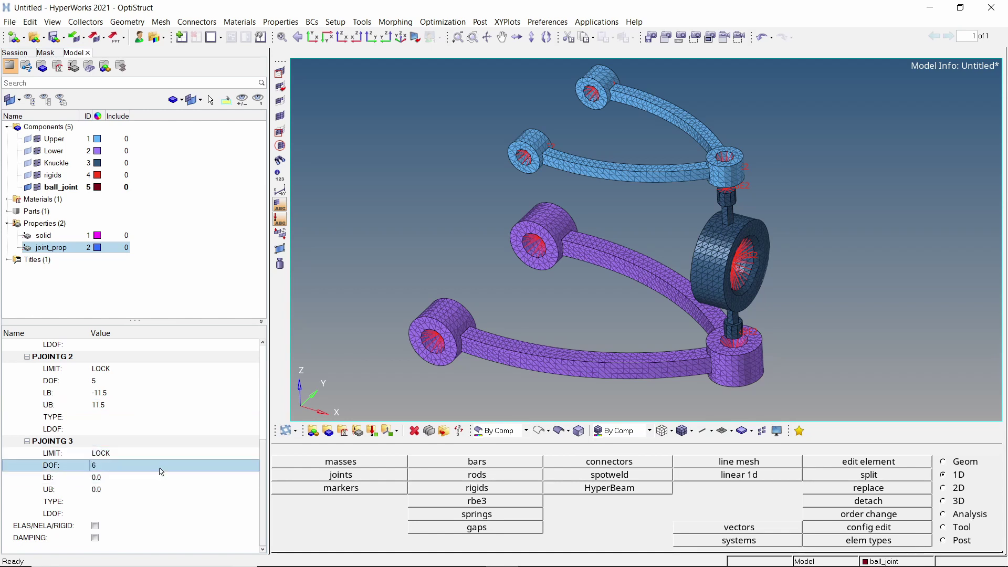
click(160, 477)
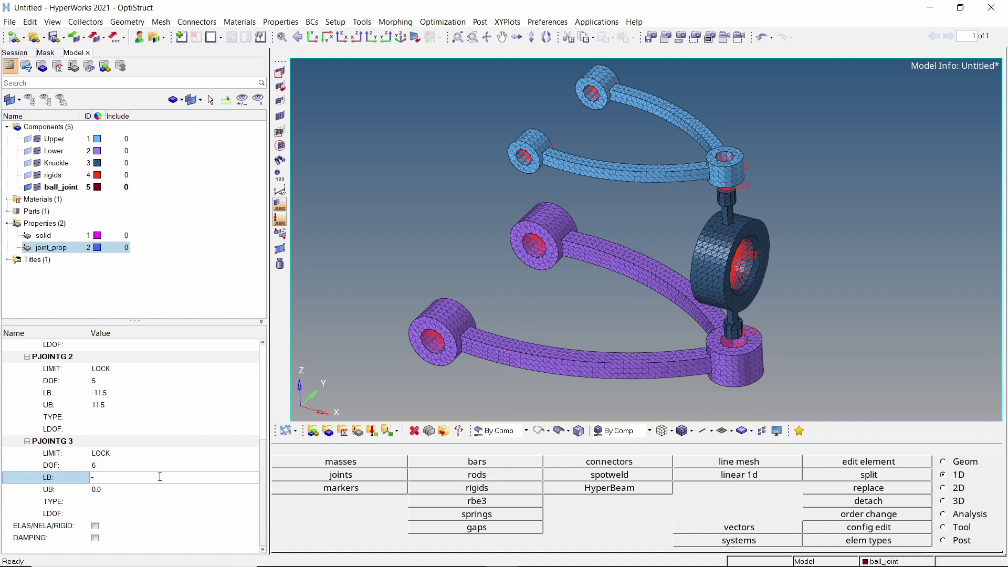
key(Return)
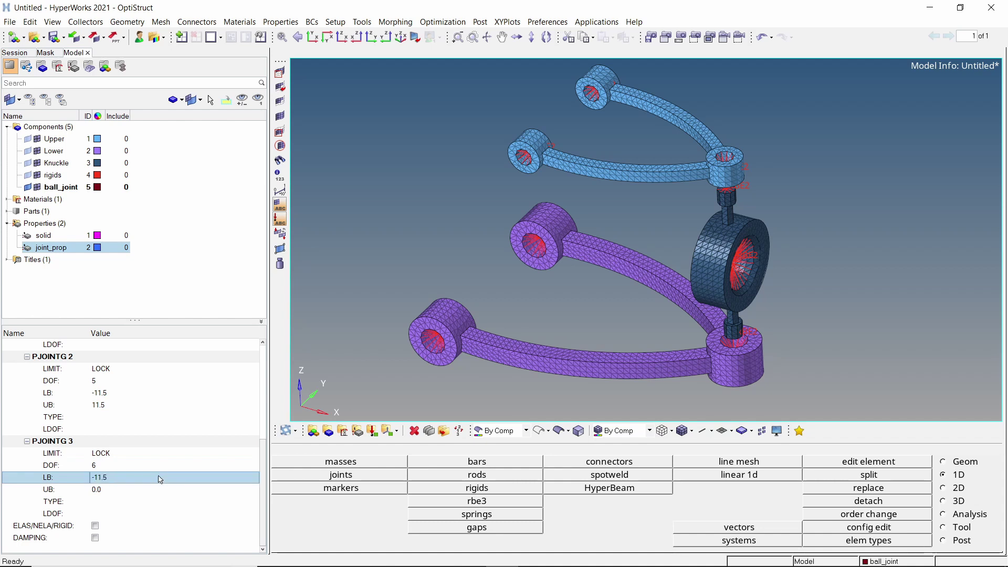
click(157, 490)
text(11.5)
key(Return)
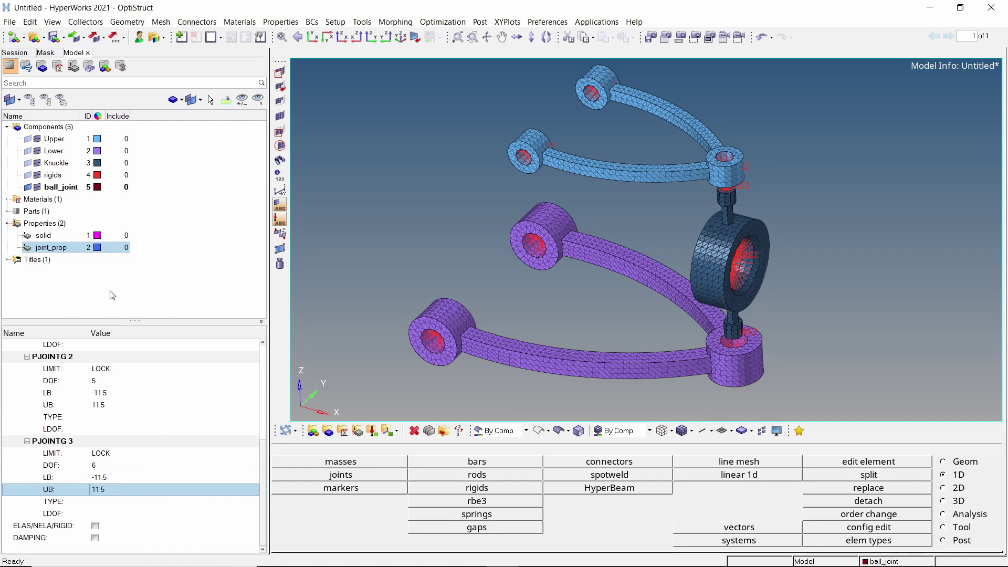
click(74, 189)
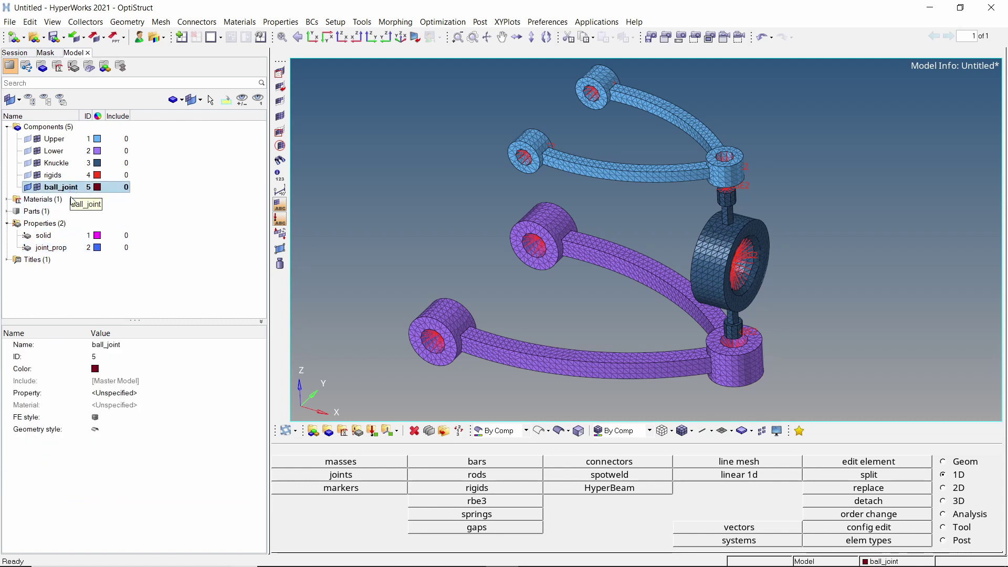
- Give ball_joint the property joint_prop and collapse the Properties folder
click(125, 394)
click(126, 394)
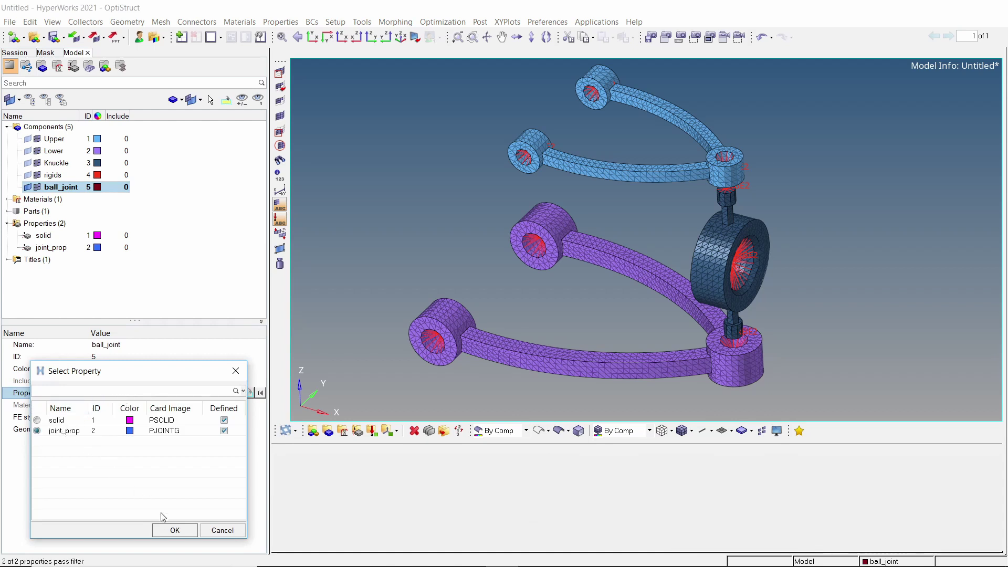
click(174, 530)
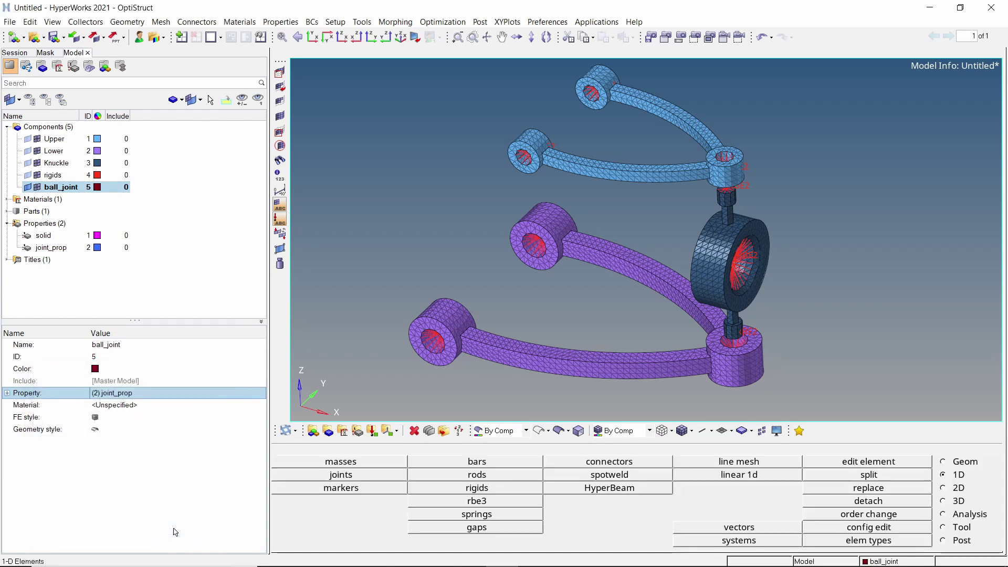
click(8, 224)
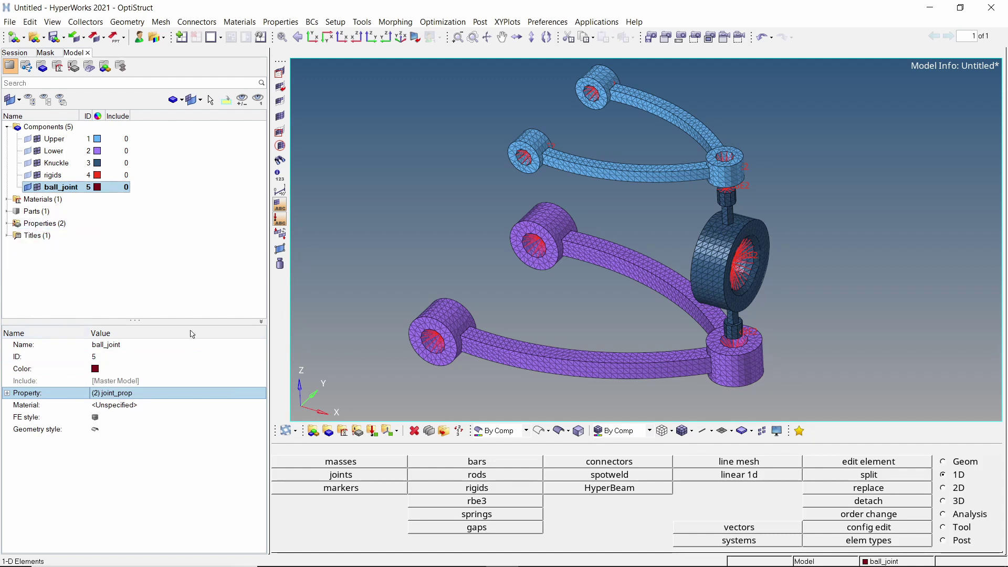
- Set the joint type to ball and pick the upper arm and stud-top RBE2 centre nodes
click(378, 475)
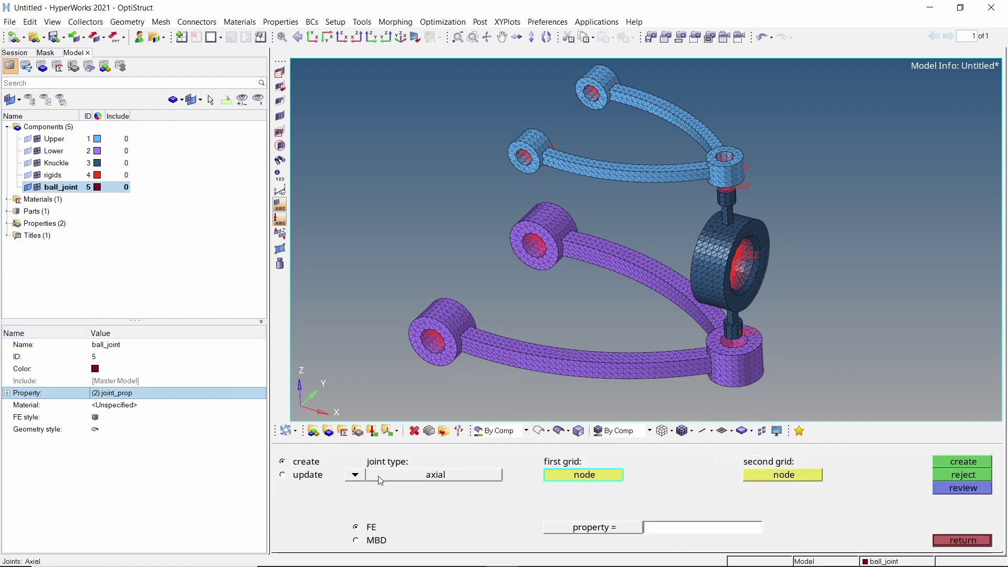
click(357, 475)
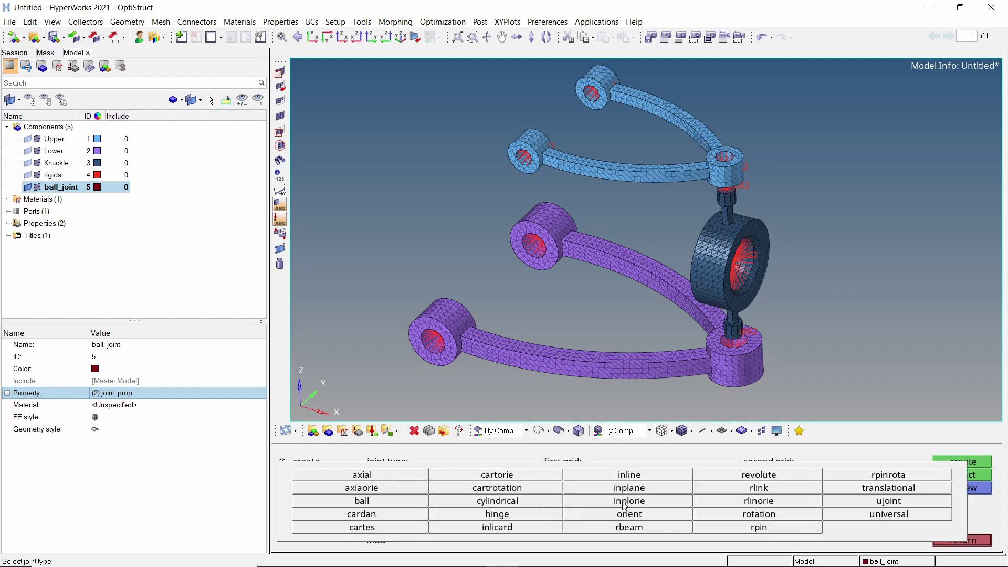
click(413, 503)
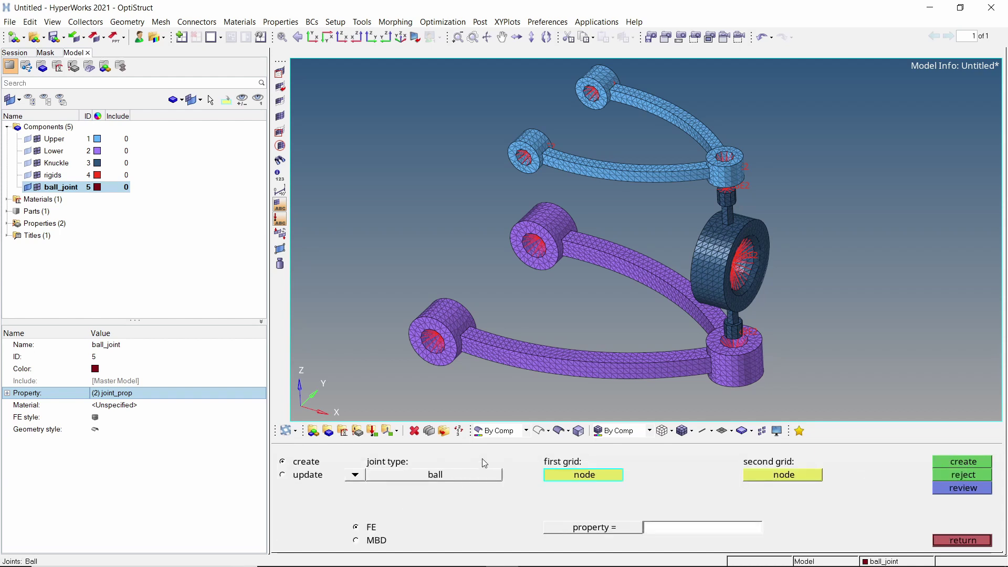
scroll(596, 239, up, 6)
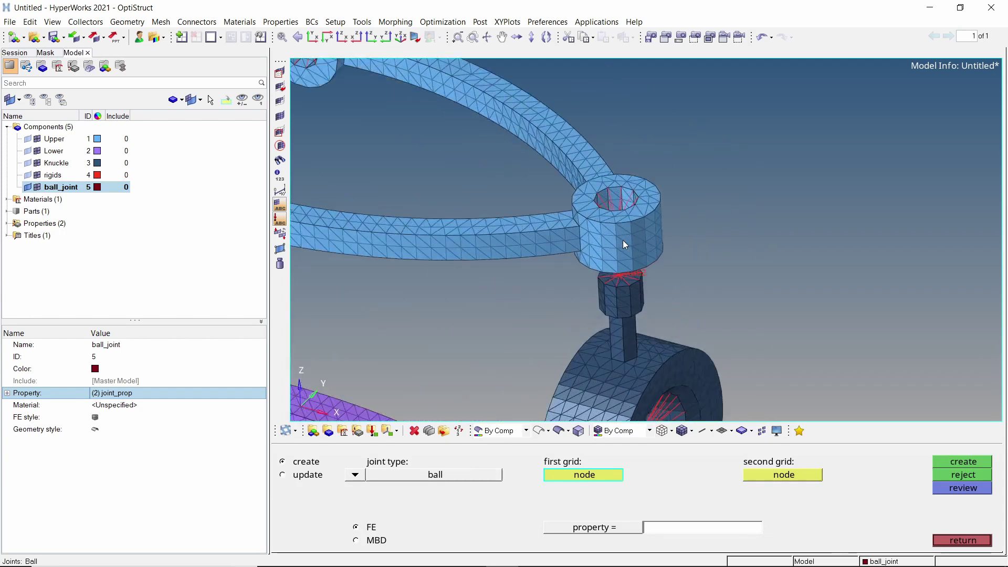
ctrl+drag(607, 270, 683, 186)
scroll(585, 301, up, 6)
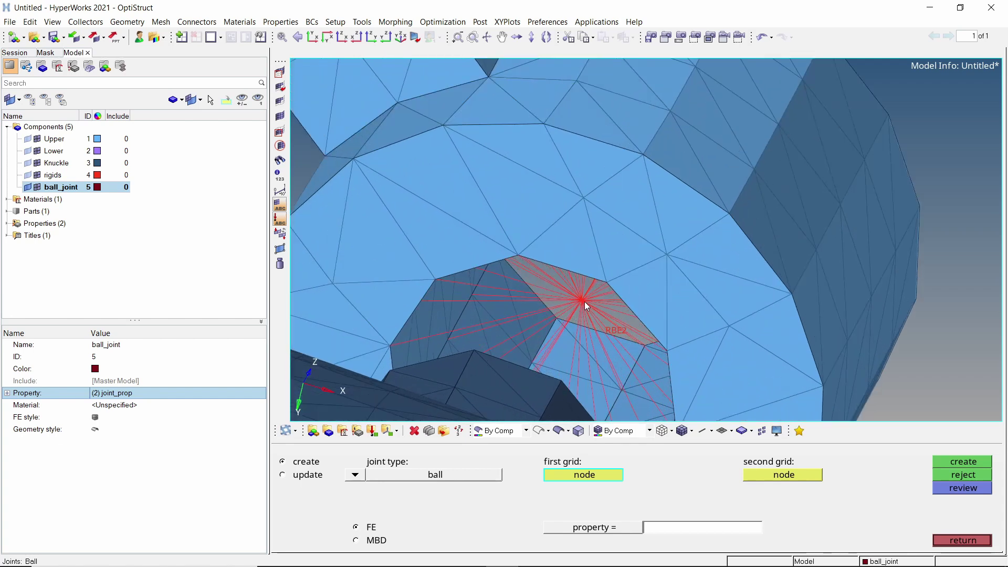
click(581, 300)
scroll(590, 321, down, 3)
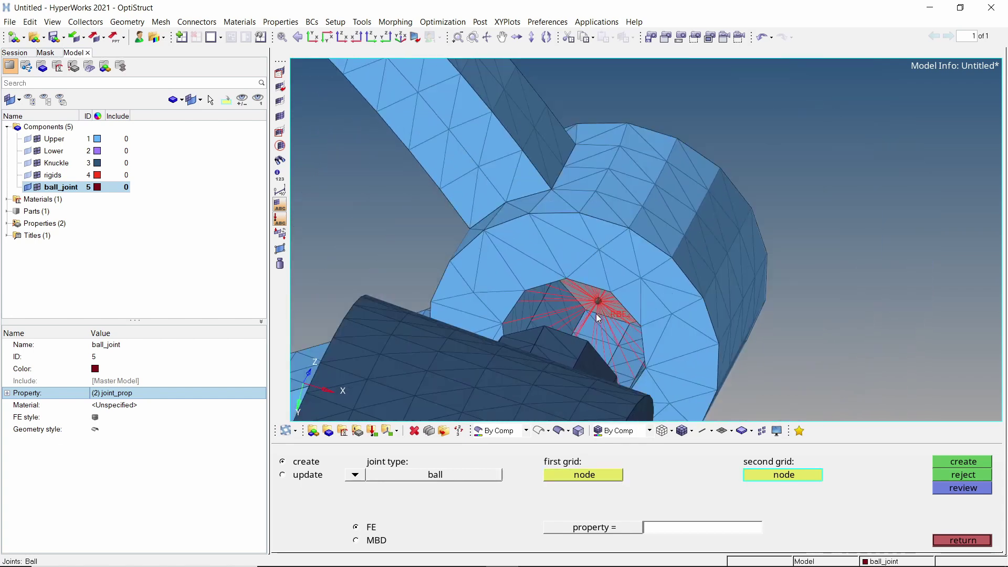
ctrl+drag(588, 335, 518, 321)
scroll(603, 235, up, 5)
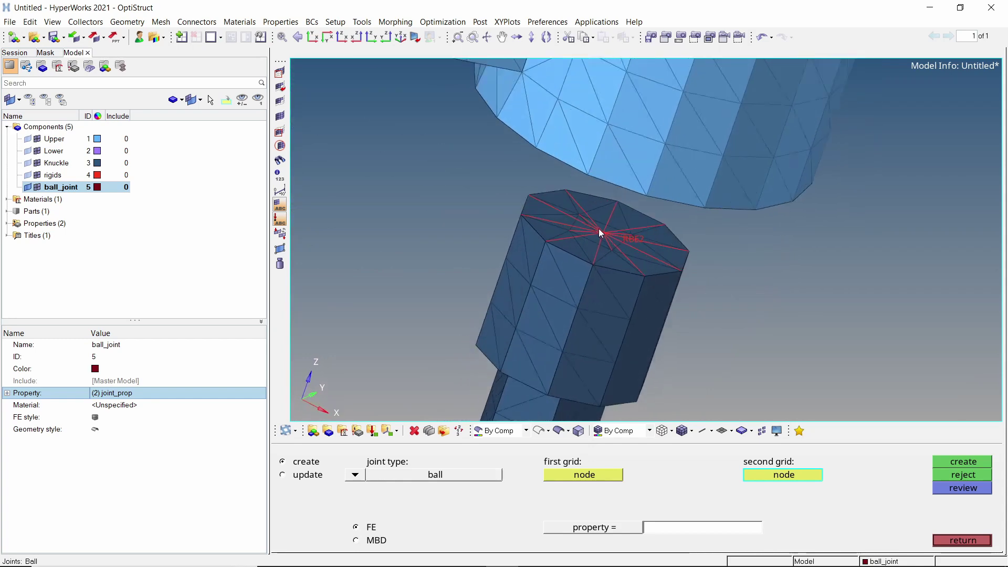
click(610, 236)
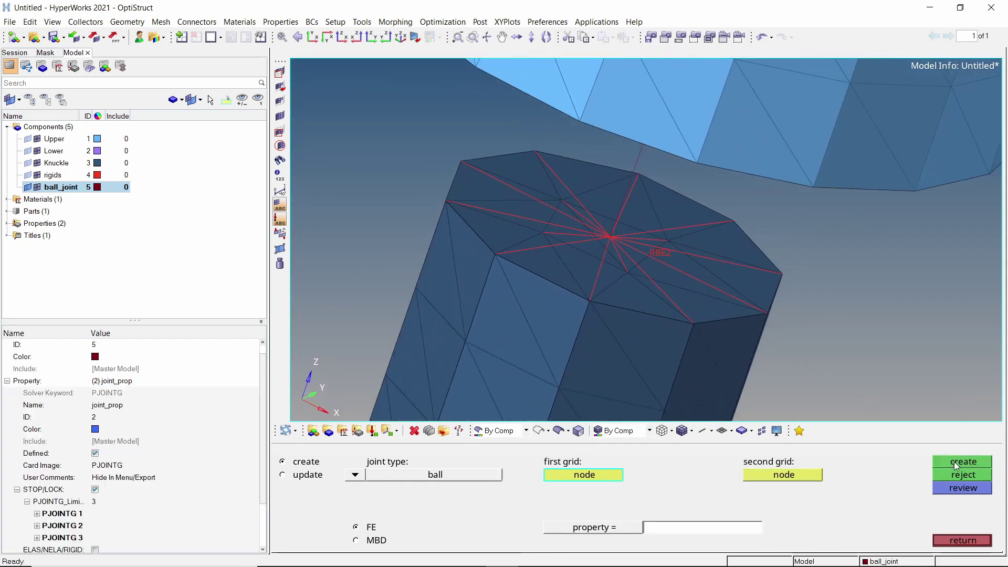
- Pick the lower arm's RBE2 centre node as first grid and create the ball joint
ctrl+drag(630, 335, 636, 201)
scroll(637, 201, down, 5)
ctrl+drag(609, 254, 629, 157)
scroll(628, 156, down, 5)
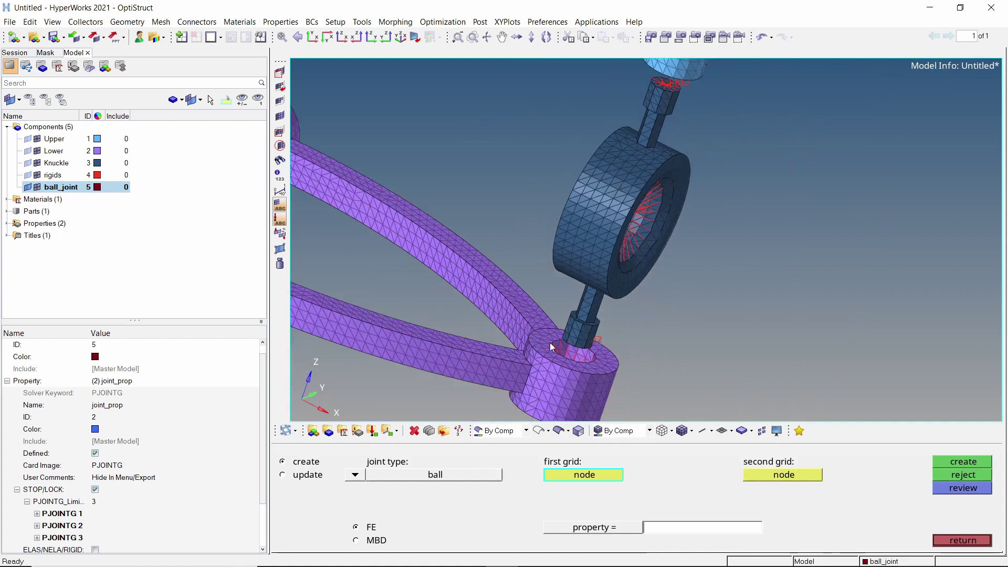
ctrl+drag(543, 362, 602, 392)
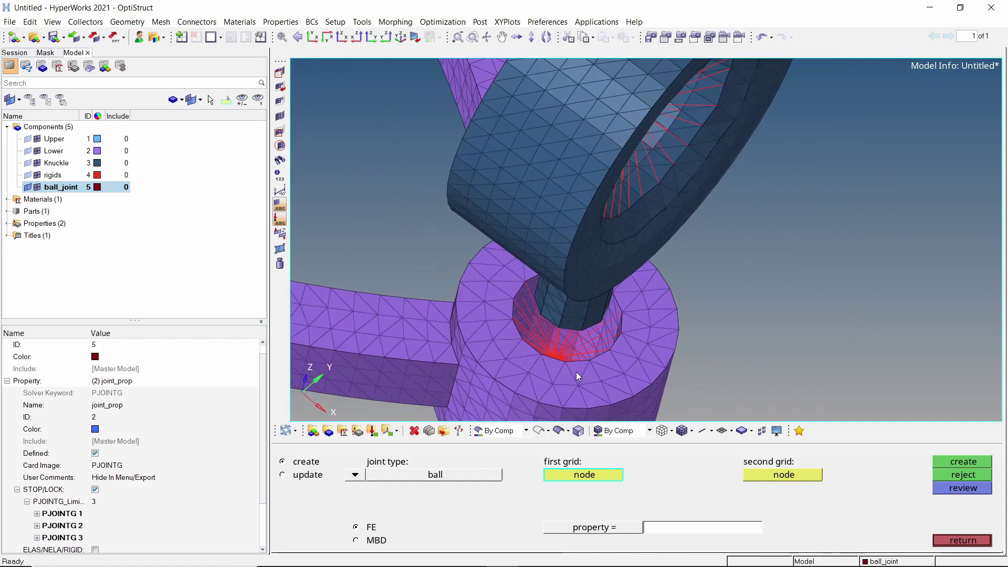
scroll(572, 373, up, 4)
scroll(551, 367, up, 8)
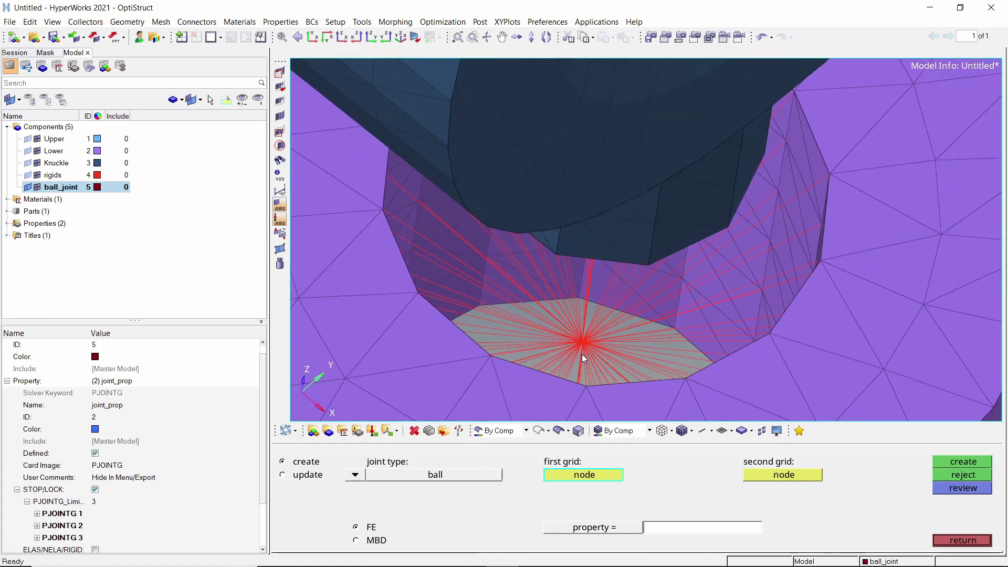
click(584, 345)
scroll(572, 340, down, 3)
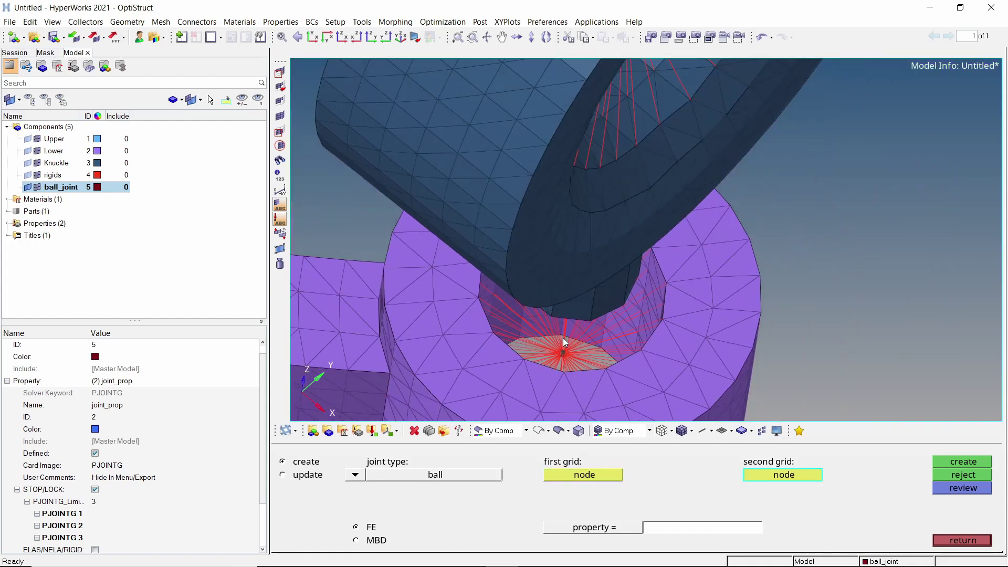
ctrl+drag(543, 320, 578, 304)
scroll(567, 315, up, 5)
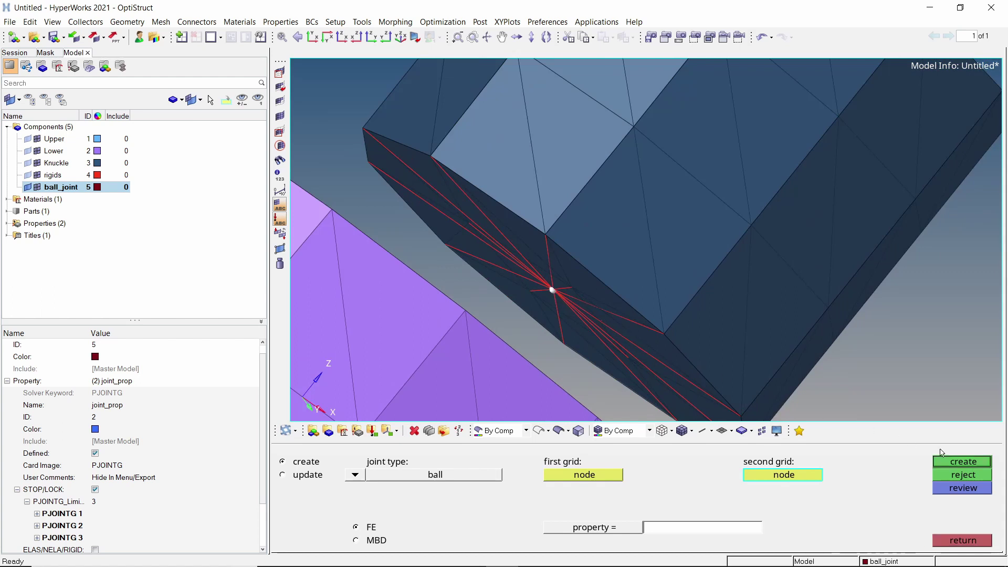
click(963, 462)
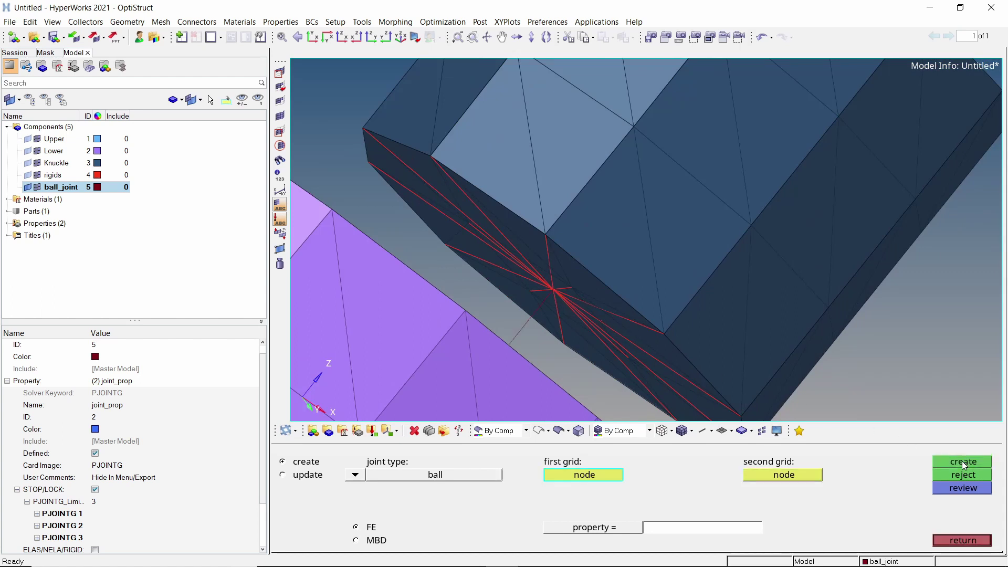
click(970, 541)
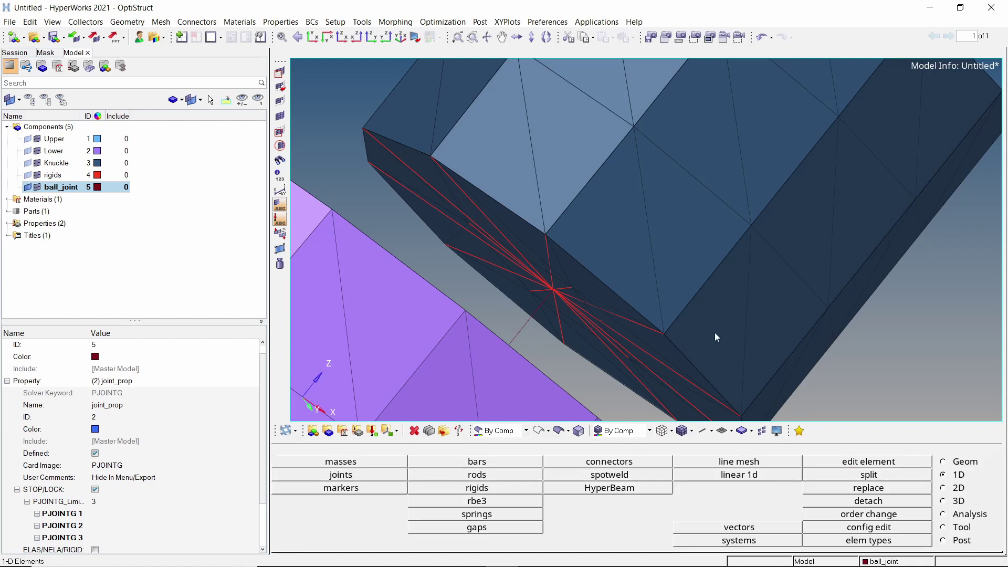
scroll(712, 284, down, 5)
scroll(713, 283, down, 5)
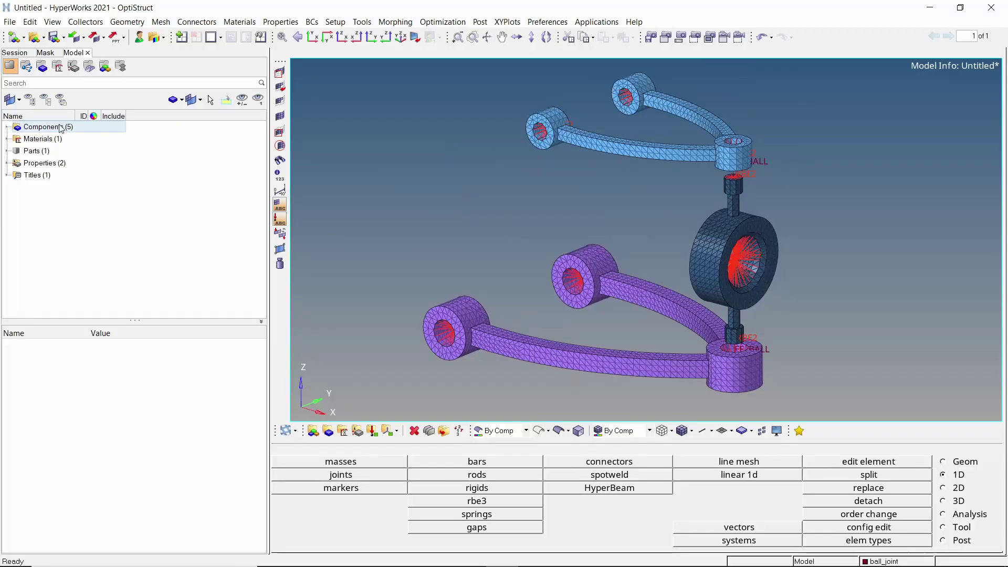
- Create a load collector from the Model browser and name it spc
right_click(223, 141)
mouse_move(293, 152)
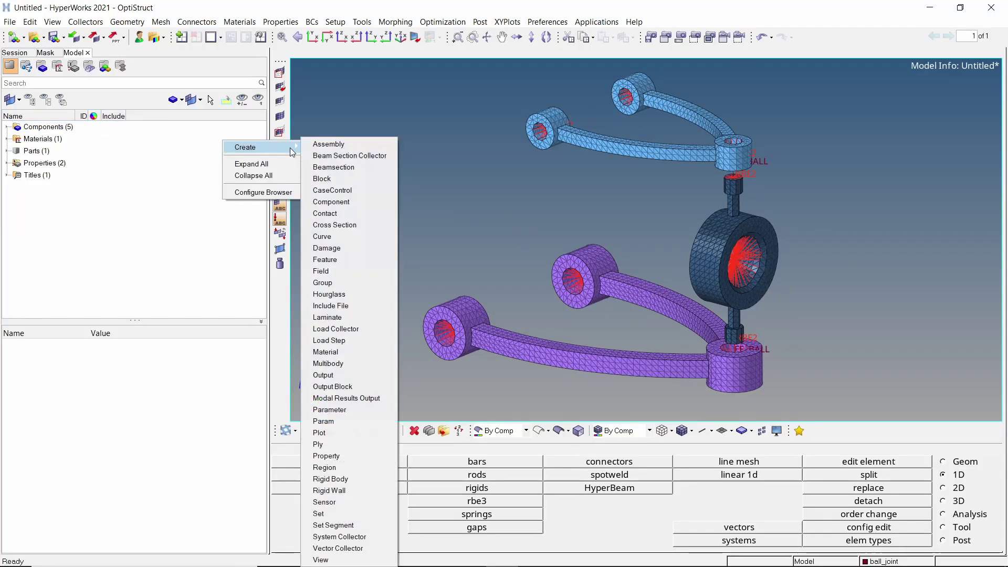
click(368, 333)
text(spc)
key(Return)
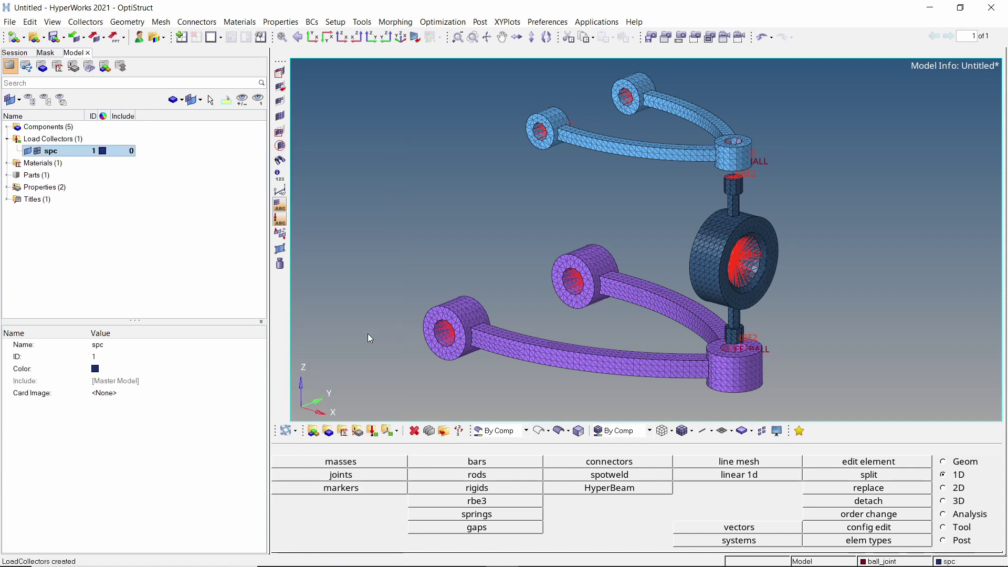
- In the Analysis constraints panel, constrain the knuckle's wheel spider centre node
click(962, 517)
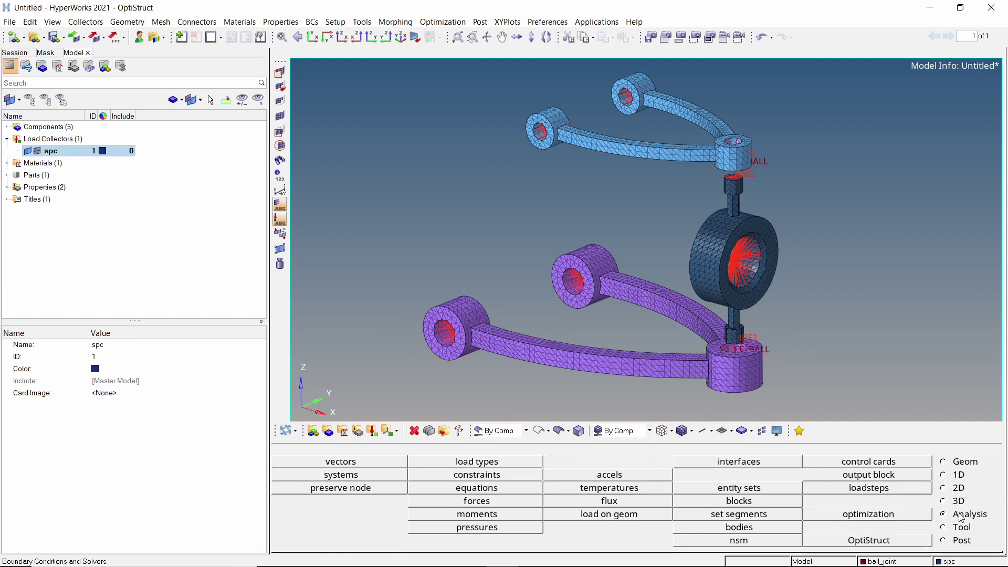
click(525, 474)
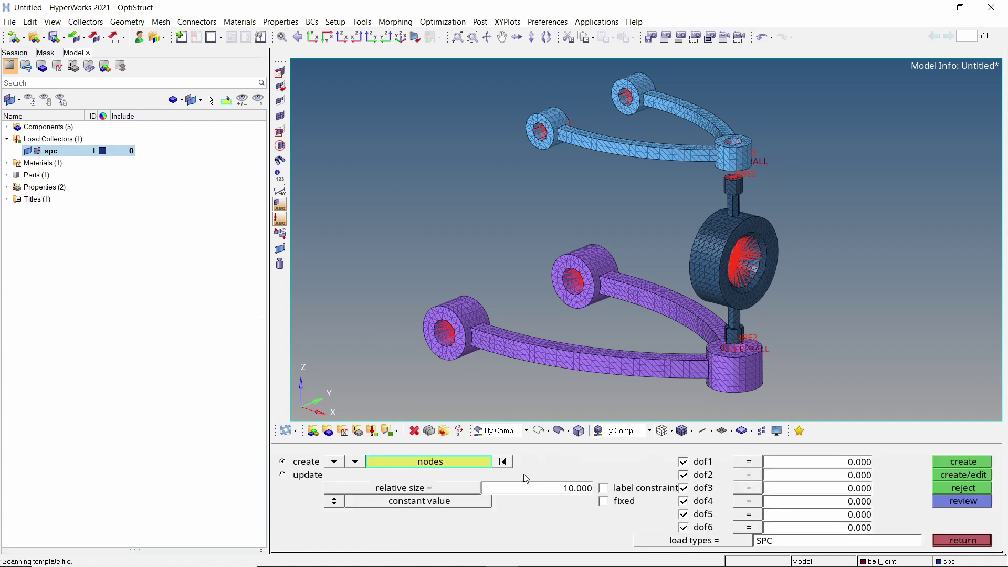
ctrl+drag(701, 272, 707, 273)
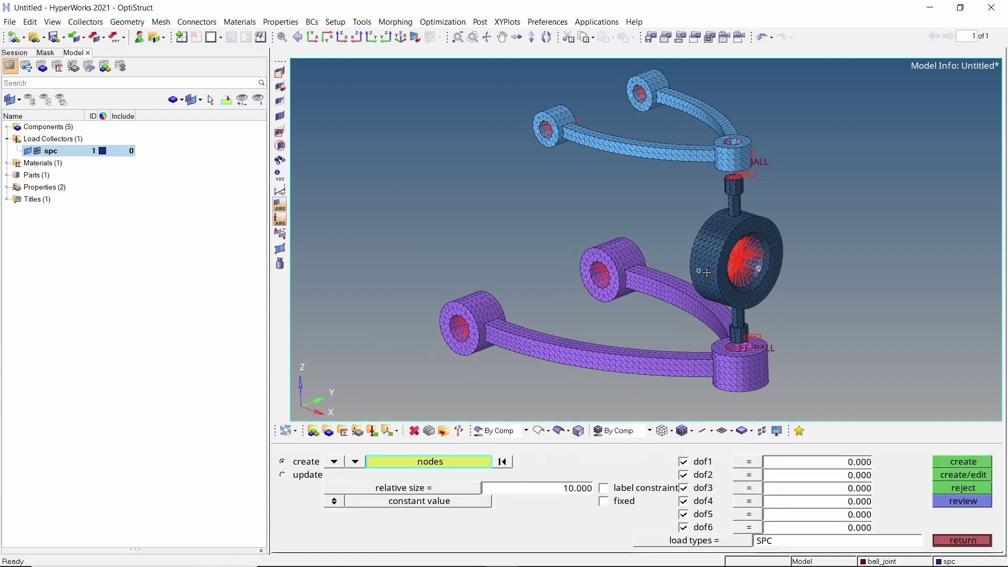
scroll(737, 257, up, 5)
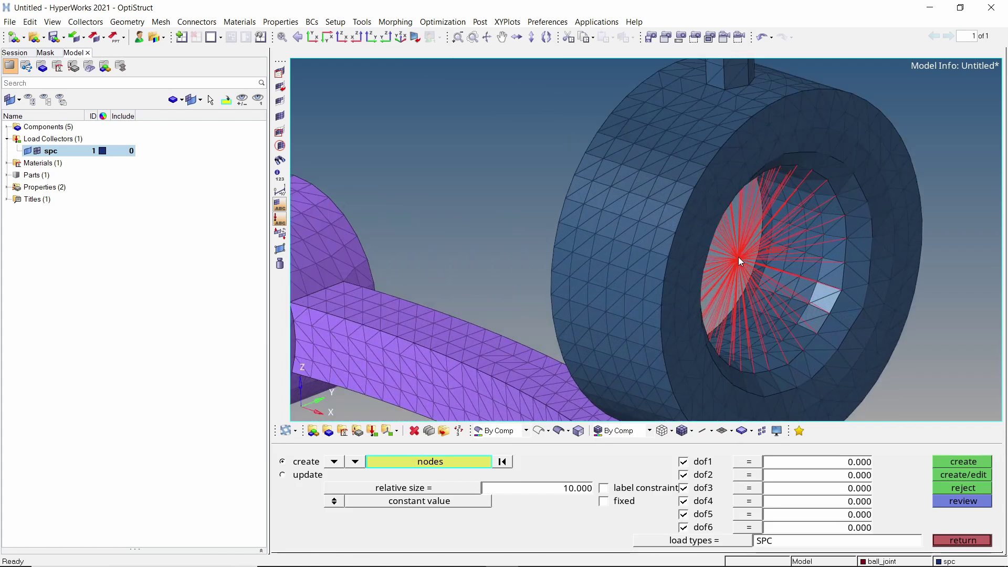
click(738, 258)
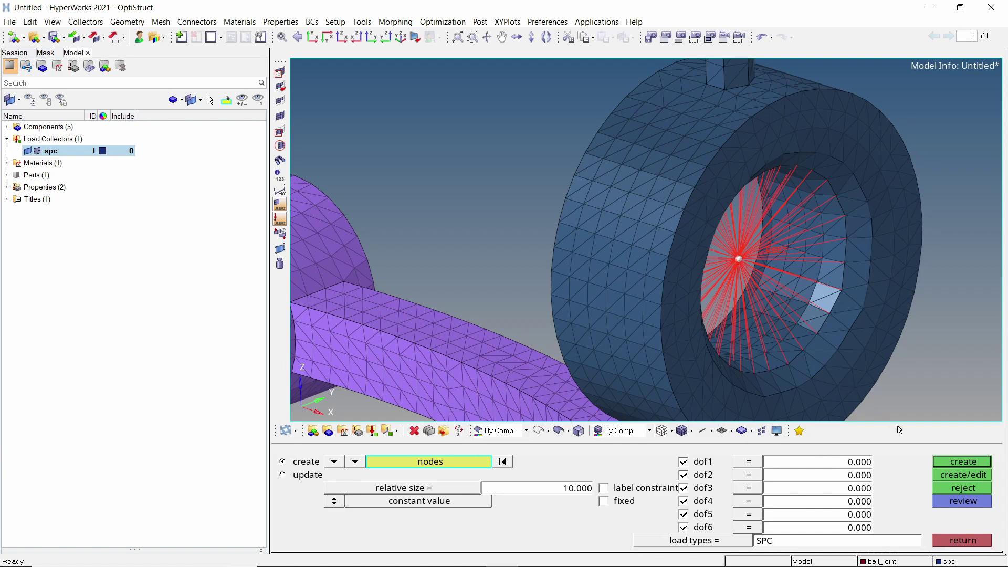
click(963, 462)
- Create SPCs on the control-arm eye spider centre nodes, then exit the constraints panel
scroll(690, 272, down, 5)
scroll(689, 272, down, 6)
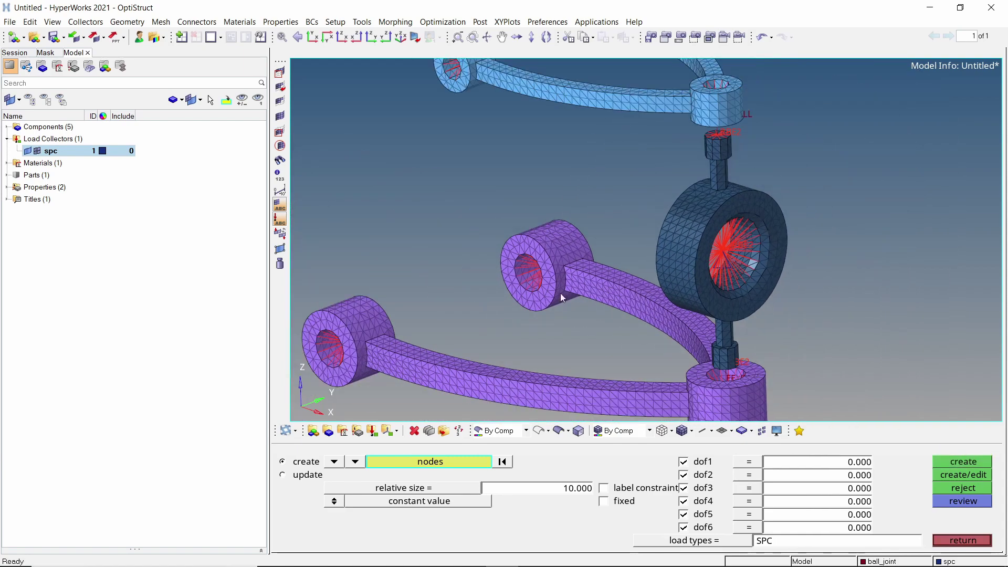
ctrl+drag(466, 288, 501, 287)
scroll(469, 297, up, 8)
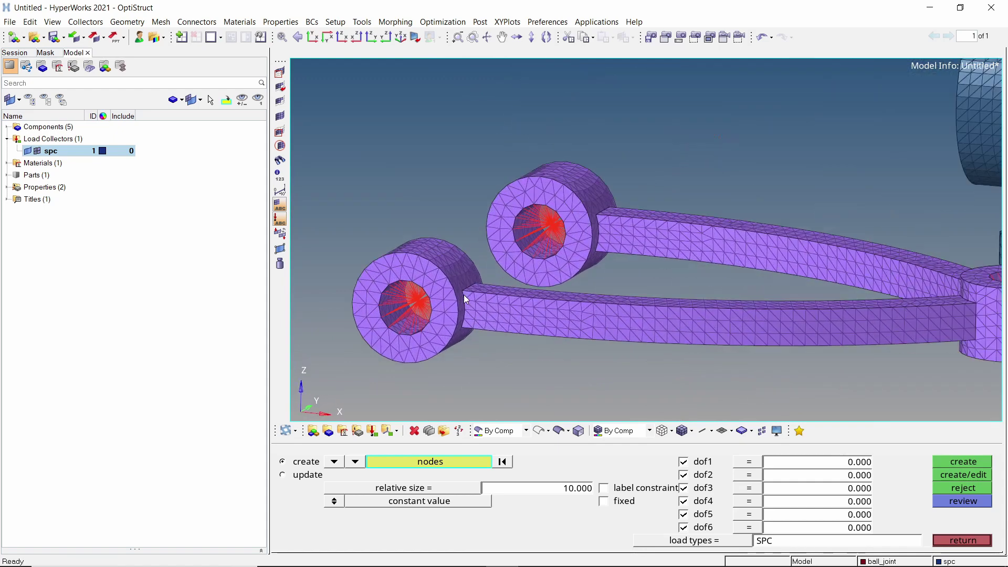
click(409, 302)
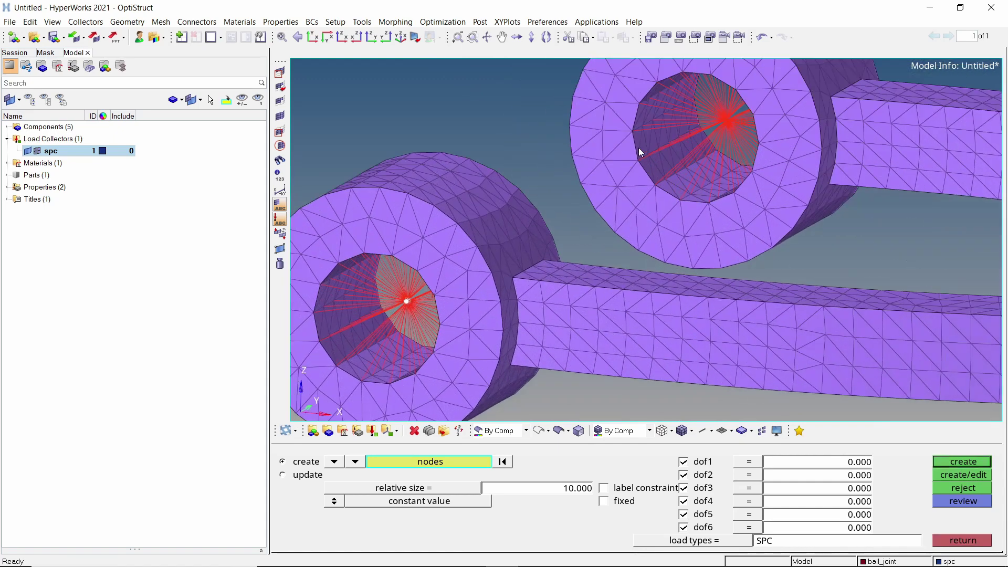
ctrl+drag(630, 166, 659, 130)
scroll(691, 213, down, 6)
ctrl+right_drag(659, 129, 567, 210)
scroll(543, 252, up, 5)
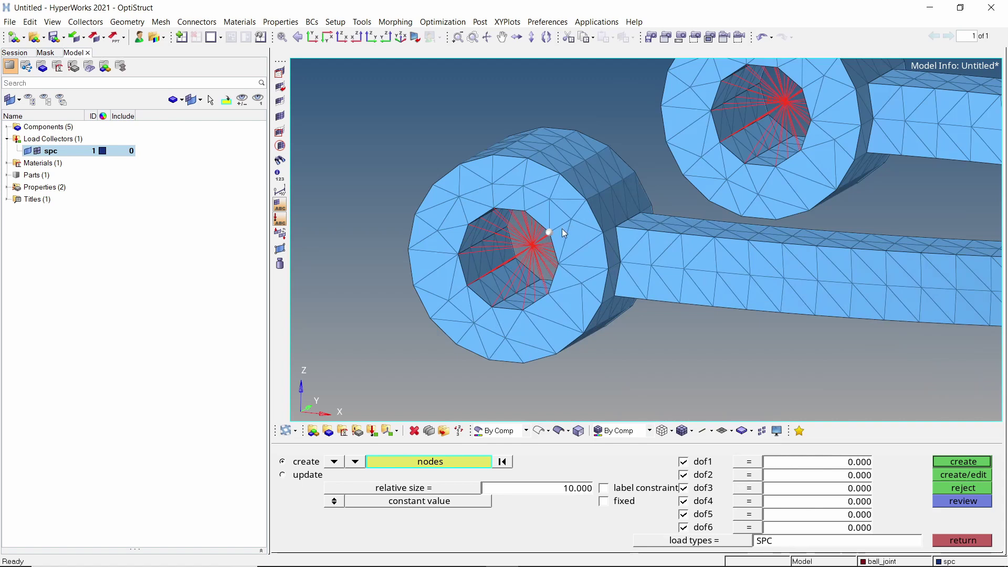
scroll(545, 240, up, 4)
mouse_move(529, 252)
ctrl+mouse_down()
mouse_move(635, 216)
mouse_move(409, 387)
mouse_move(683, 178)
mouse_move(668, 205)
ctrl+mouse_up()
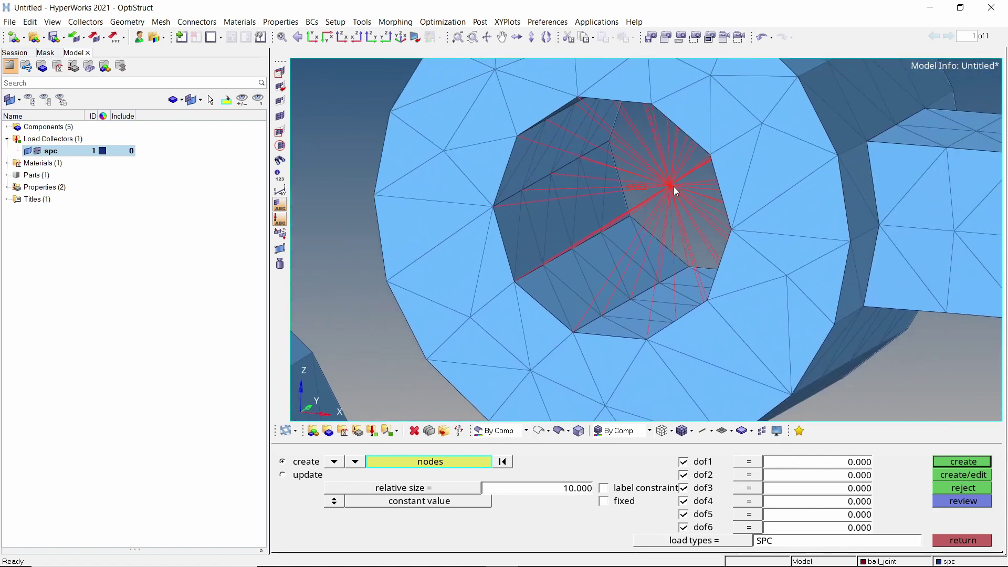
scroll(656, 205, down, 10)
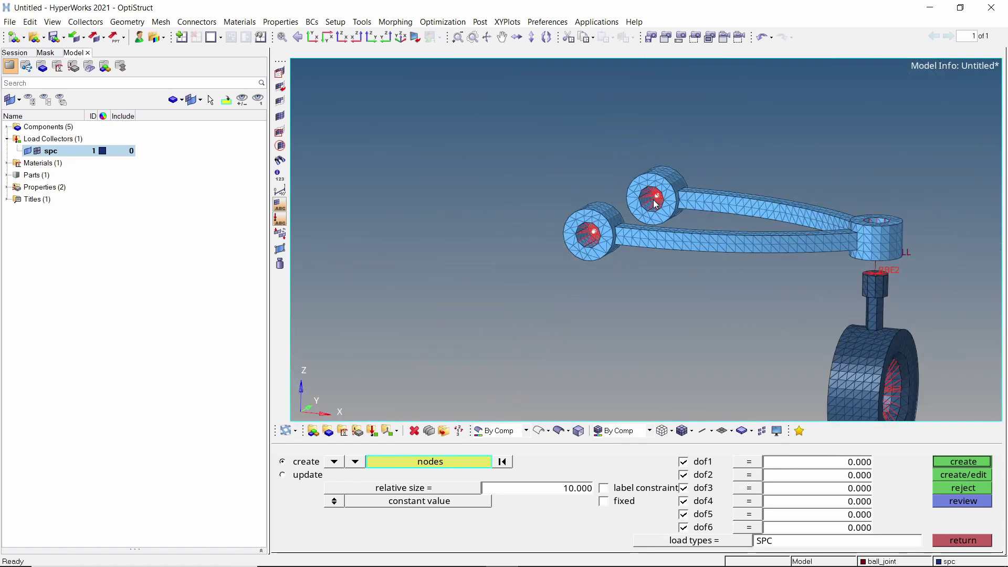
ctrl+right_drag(645, 226, 645, 225)
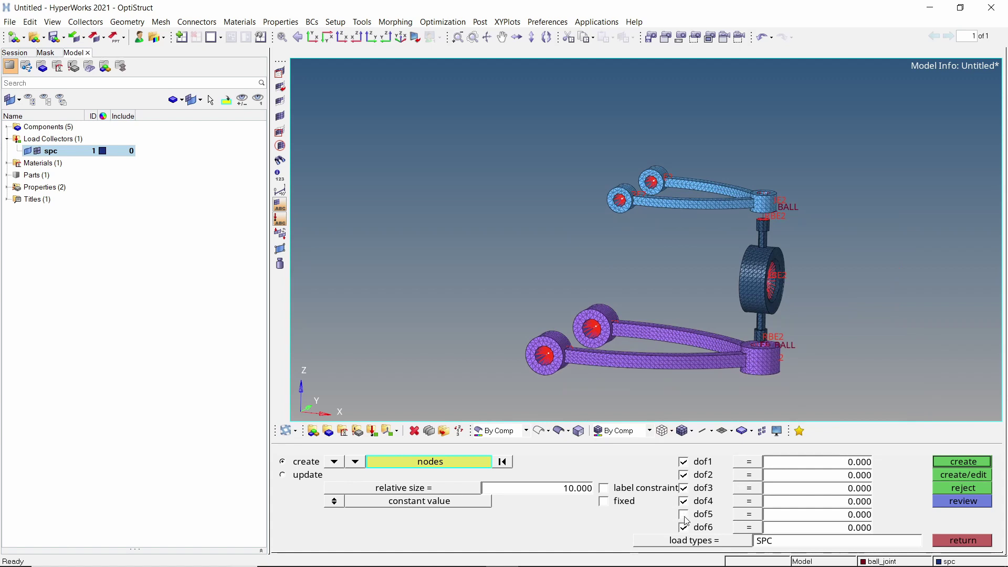
click(944, 464)
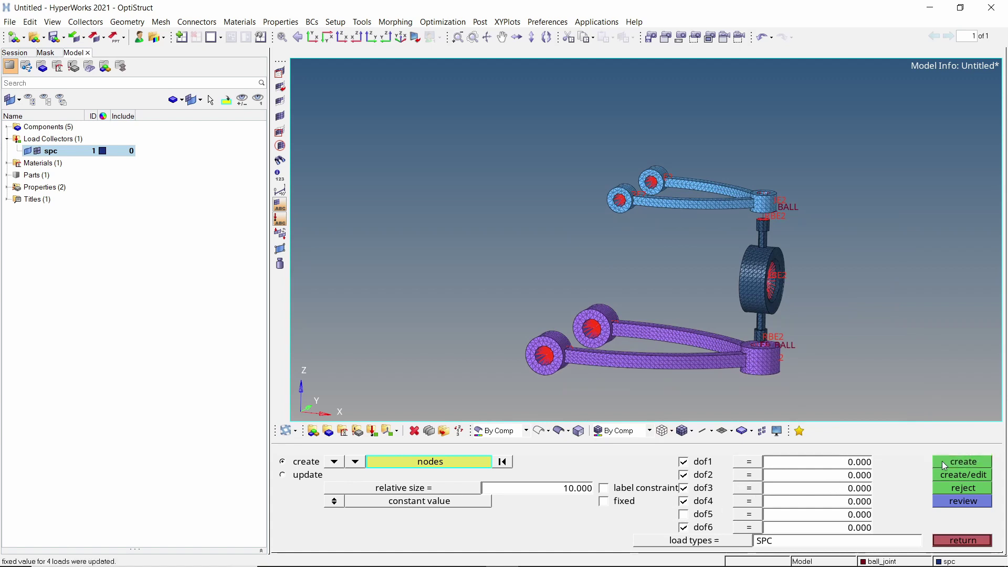
click(956, 540)
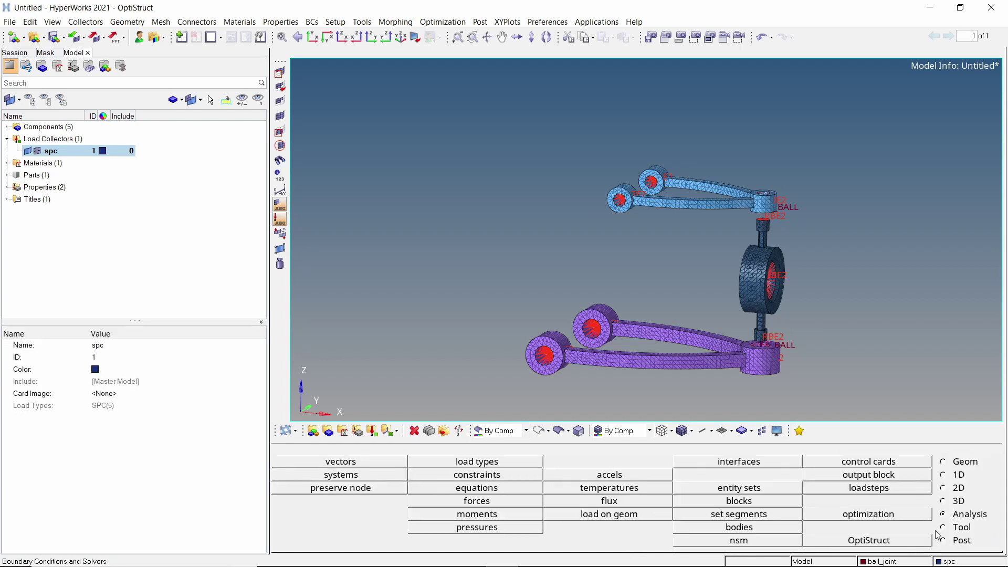
- Create curve1 from the Model browser, opening the Curve Editor with an empty table
right_click(213, 135)
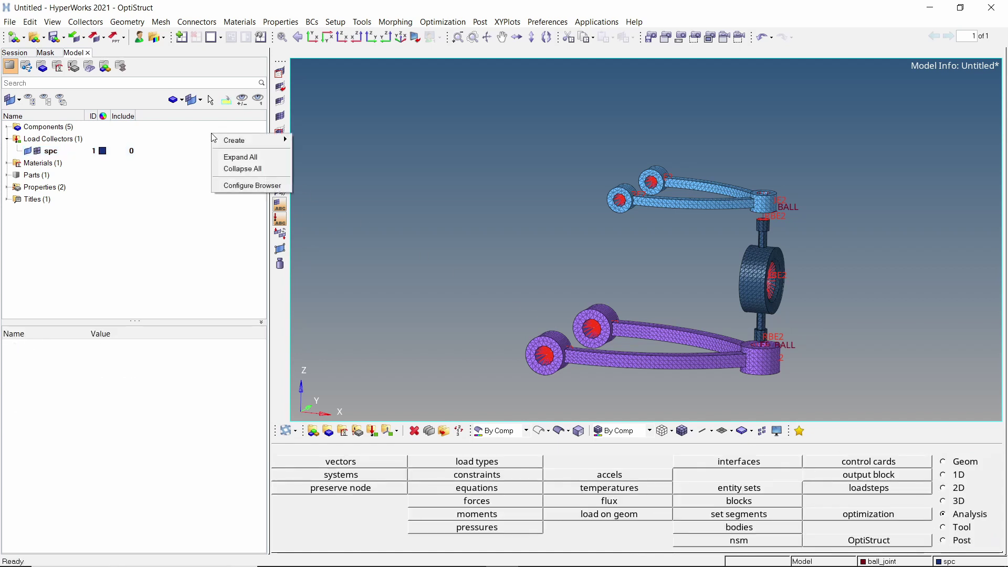
mouse_move(279, 144)
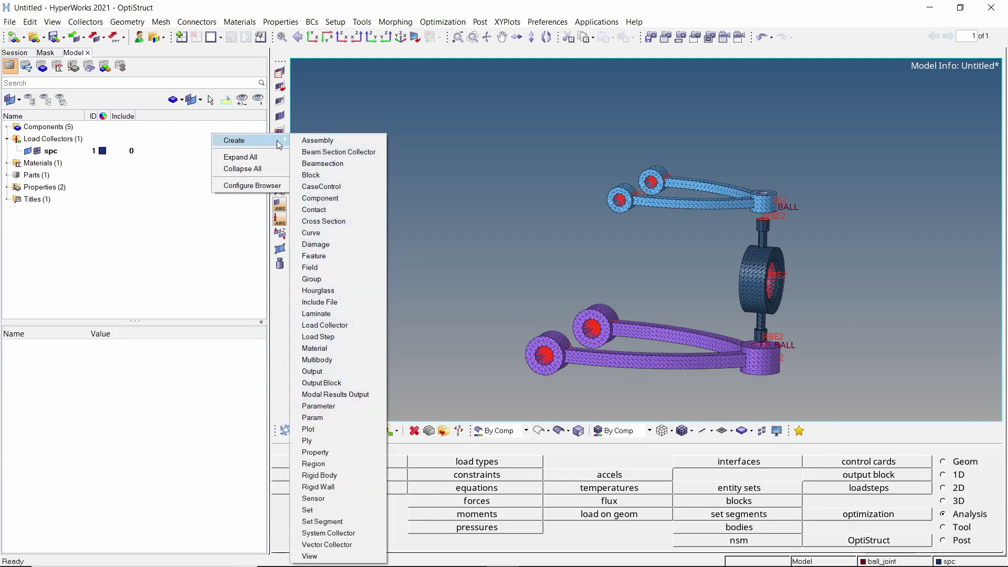
click(360, 236)
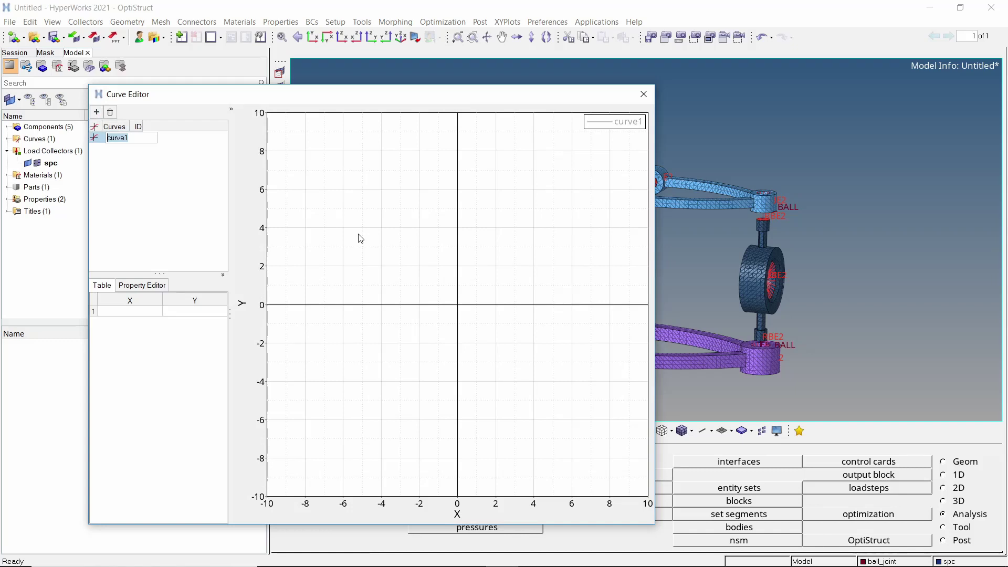
- Rename the curve to disp_curve and enter the first point (0,0)
text(disp_curve)
key(Return)
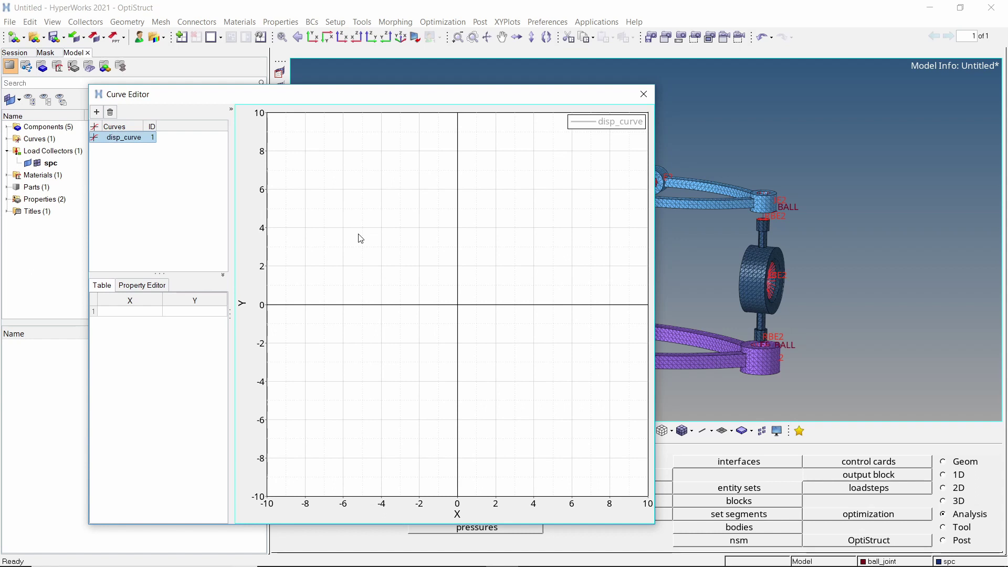
click(143, 310)
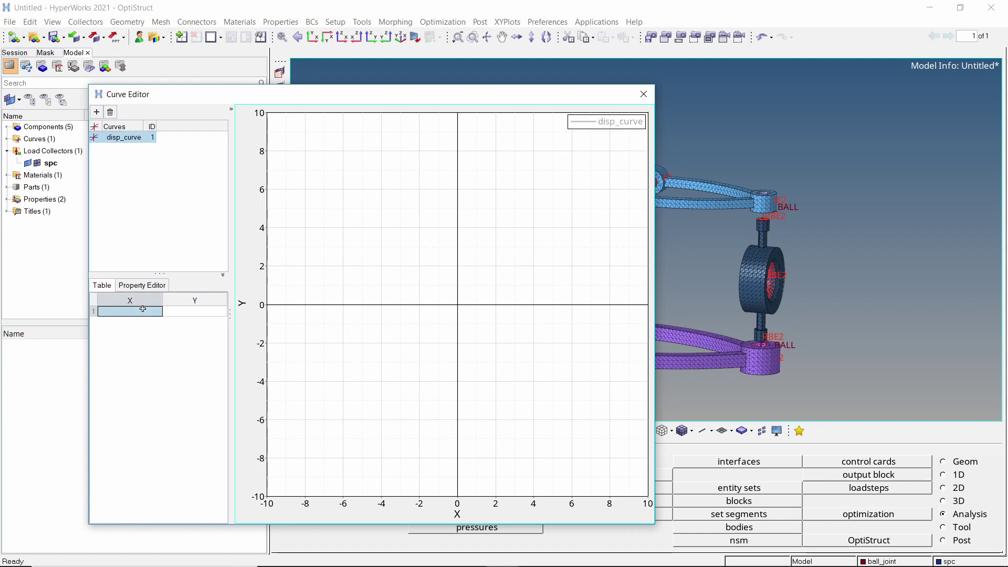
text(0)
key(Return)
- Add points (1,20), (3,-20) and (4,0), then close the Curve Editor
key(Down)
text(1)
key(Tab)
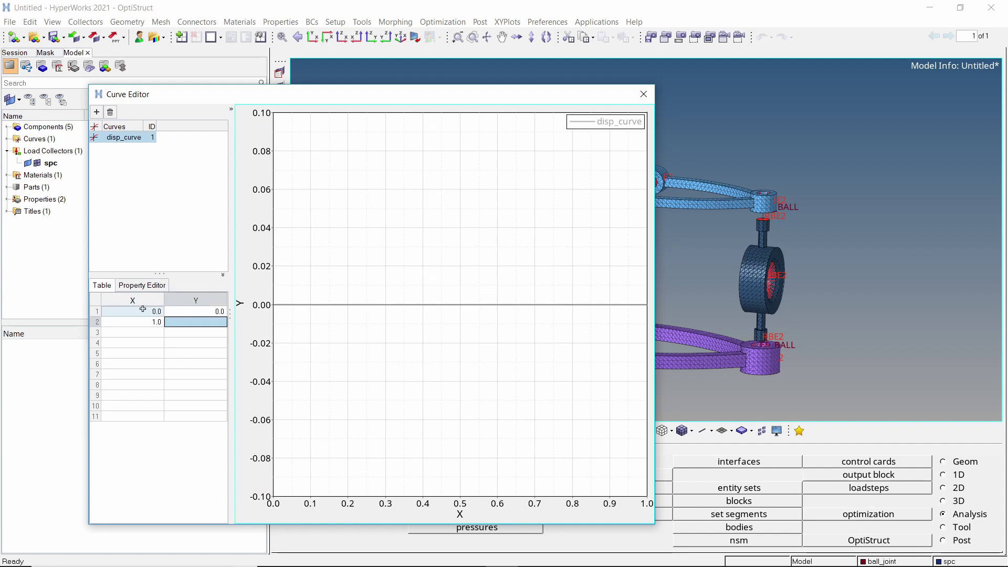
text(20)
key(Tab)
text(3)
key(Tab)
text(-20)
key(Tab)
text(4)
key(Tab)
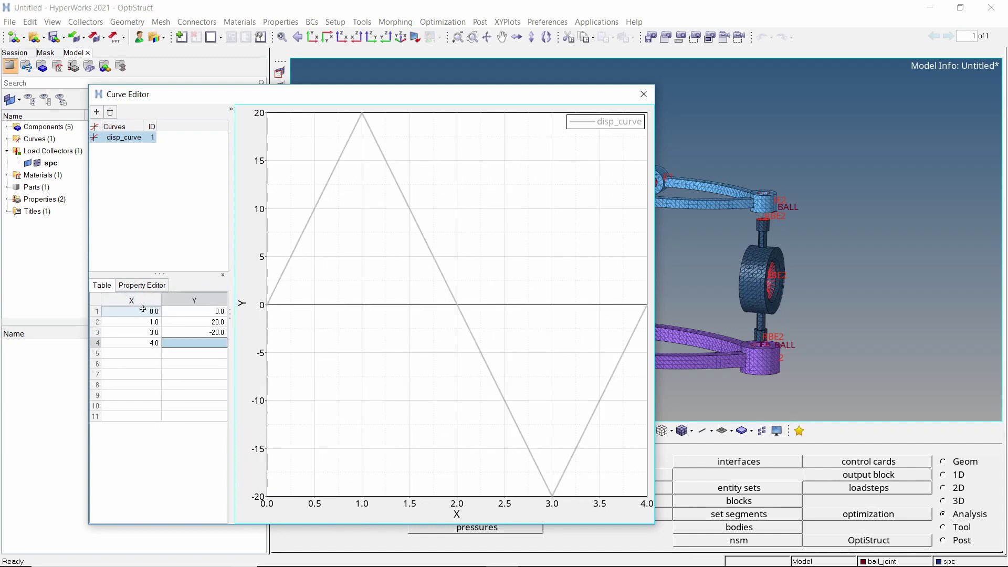
text(0)
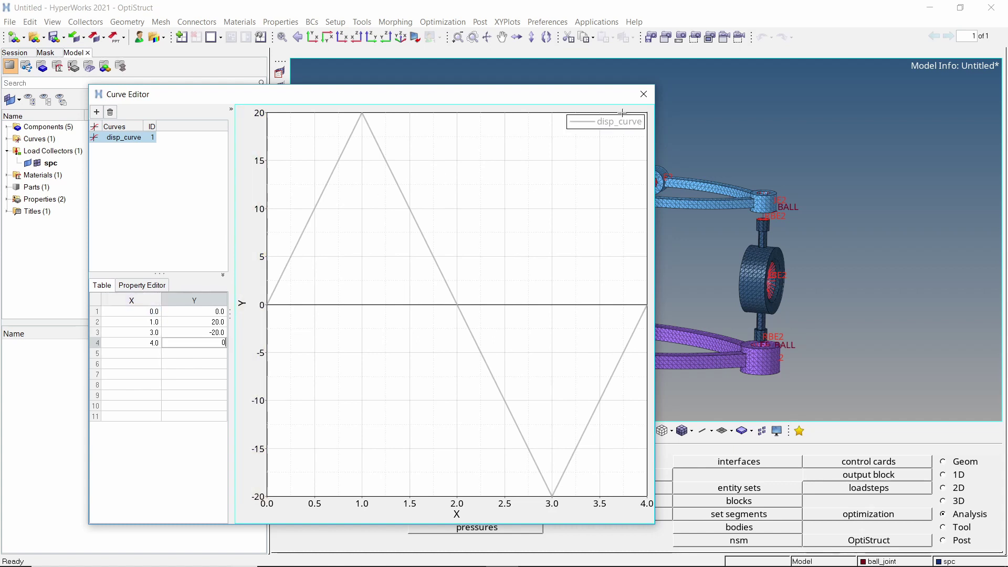
click(642, 97)
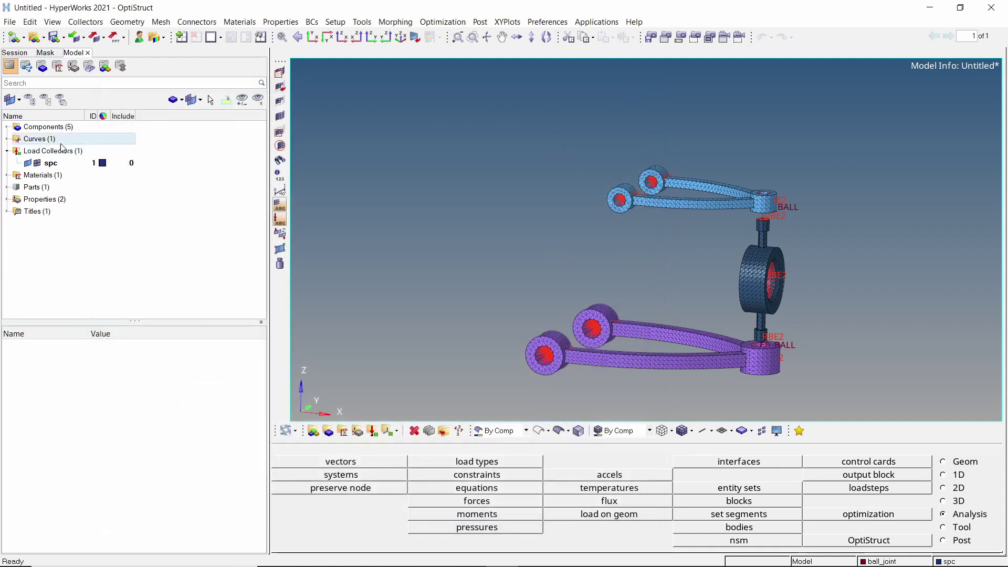
- Switch disp_curve's card image from TABDMP1 to TABLED1 in the Entity Editor
click(41, 140)
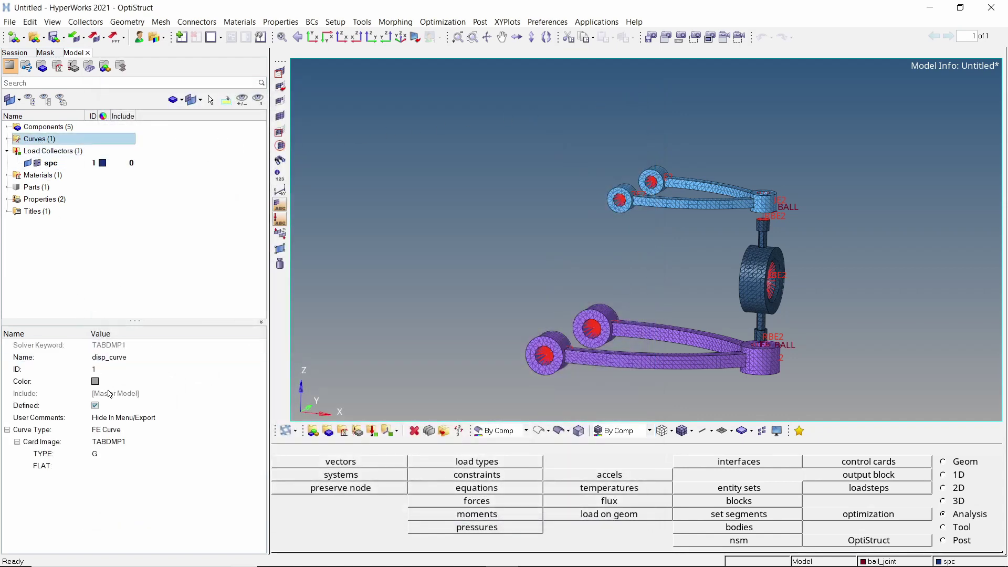
click(123, 445)
click(124, 448)
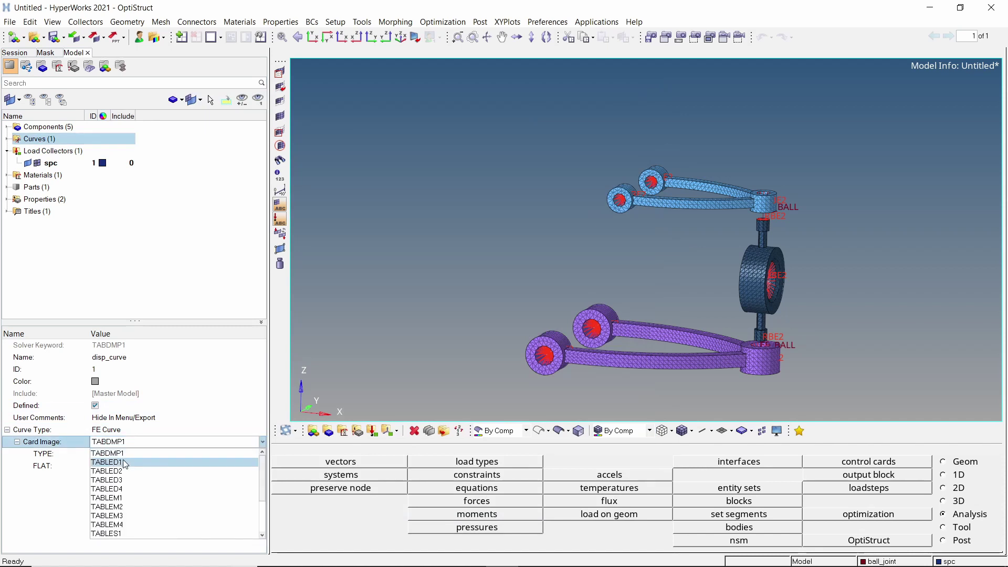
click(124, 462)
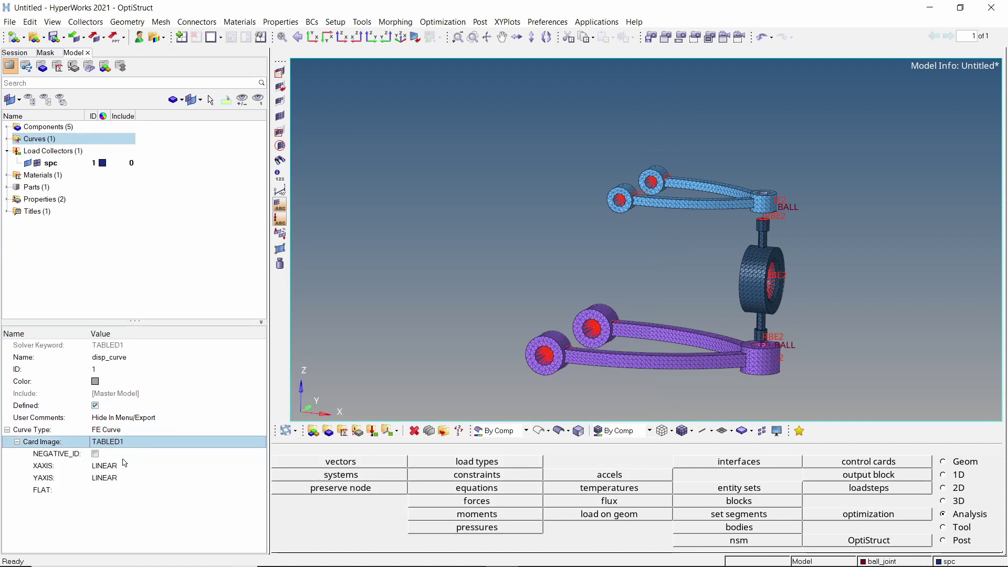
- Create a load collector from the Model browser and rename it spcd
right_click(233, 148)
mouse_move(288, 151)
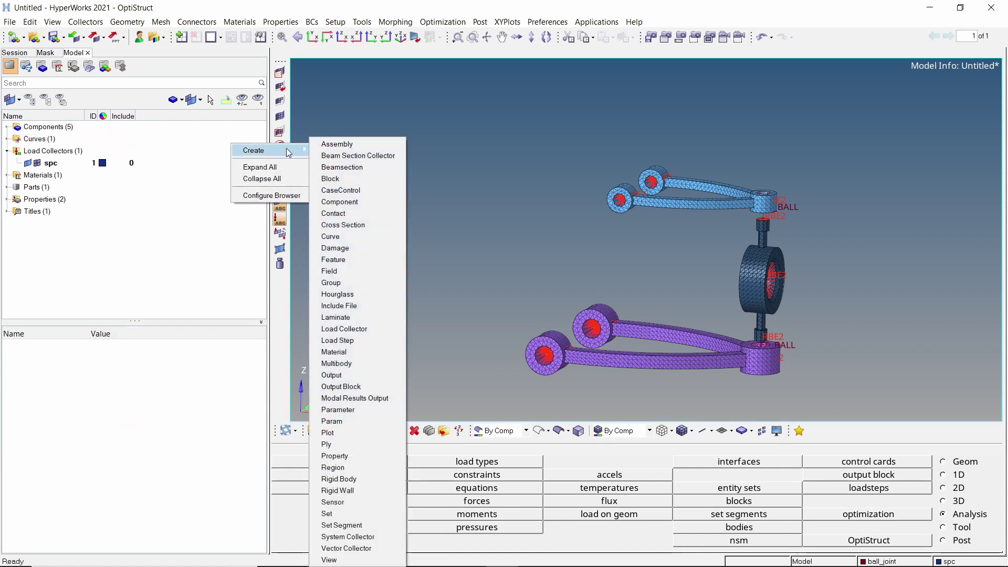
click(371, 328)
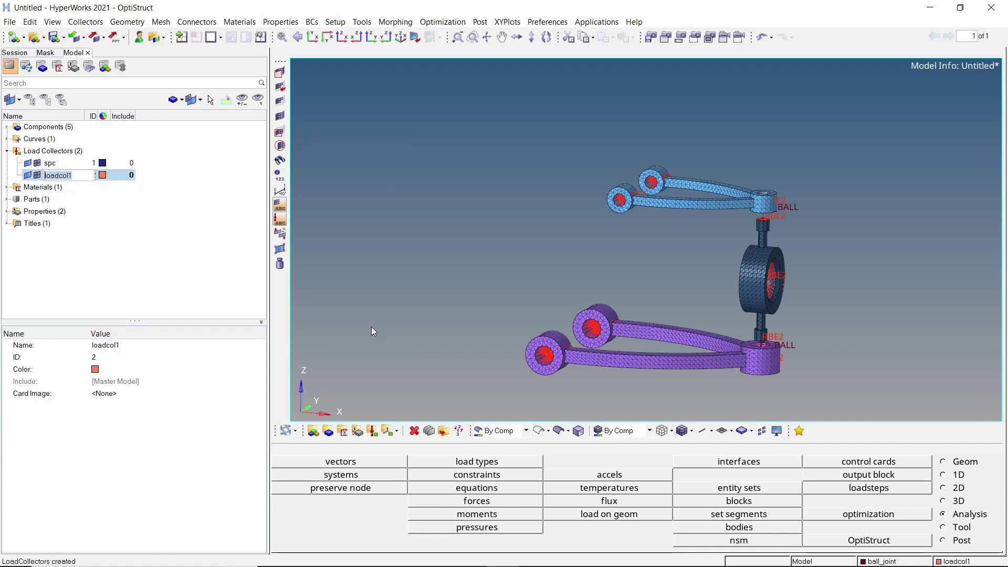
text(spcd)
key(Return)
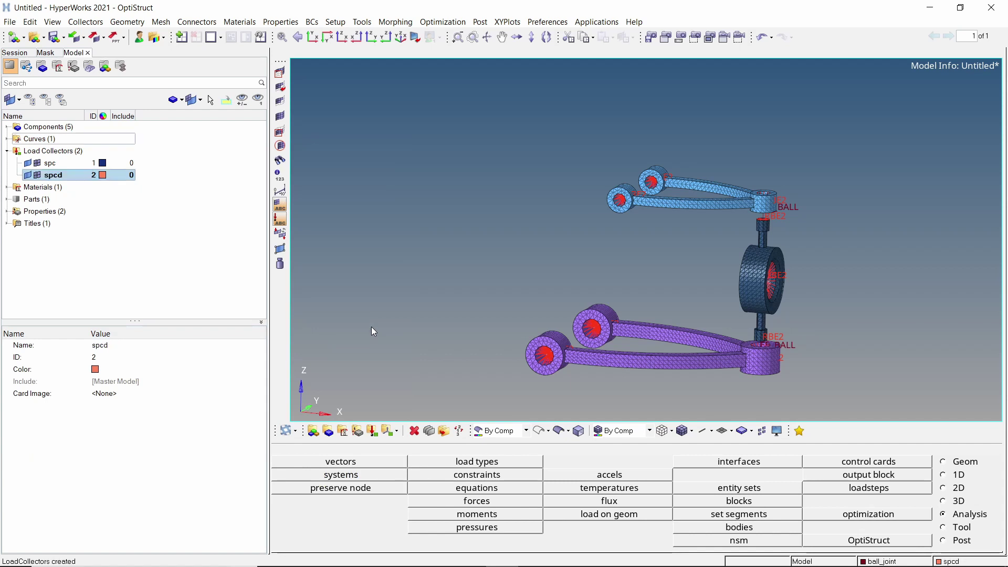
- In the constraints panel, show labels, set dof3 = 1 and load type SPCD
click(430, 475)
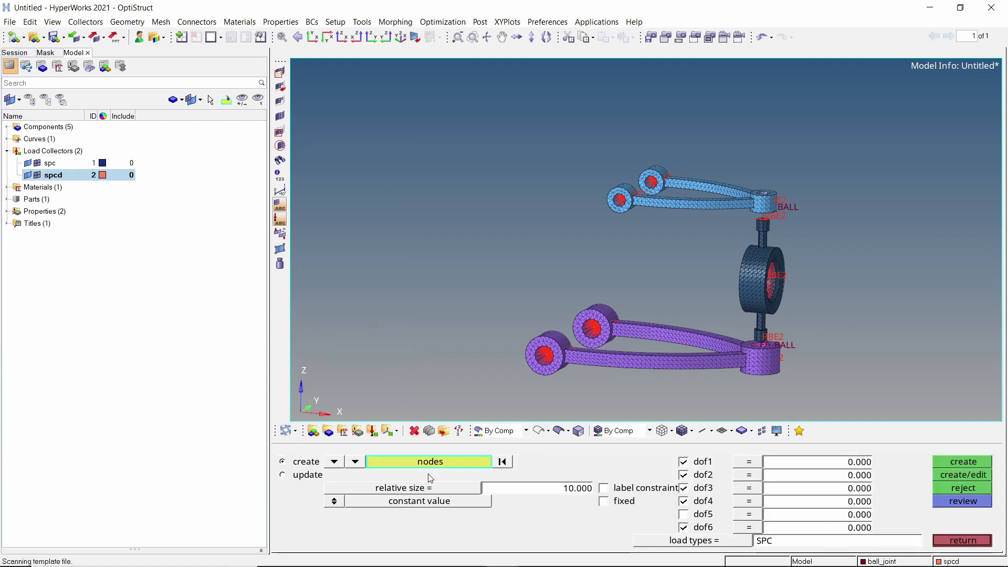
ctrl+drag(760, 284, 691, 279)
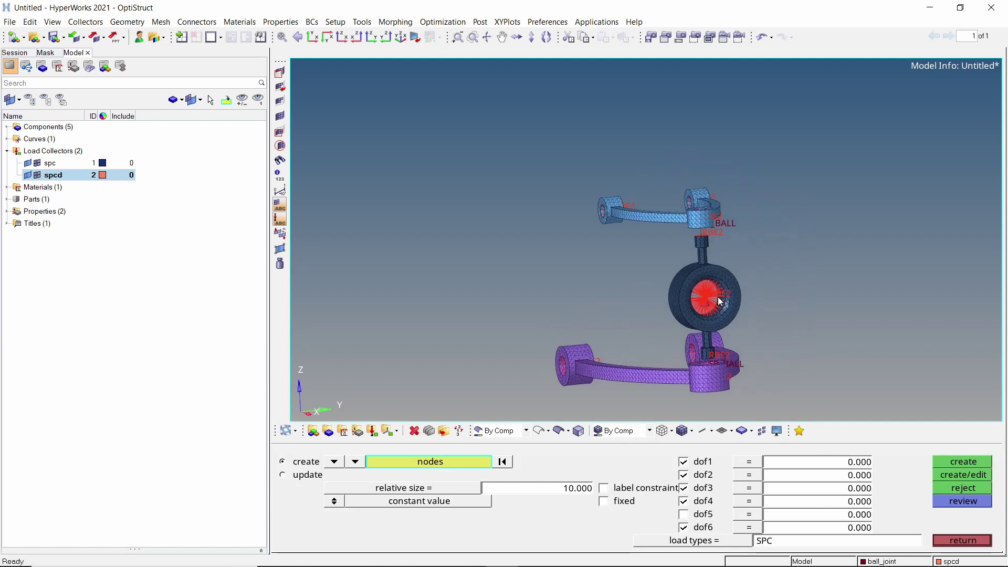
scroll(716, 304, up, 5)
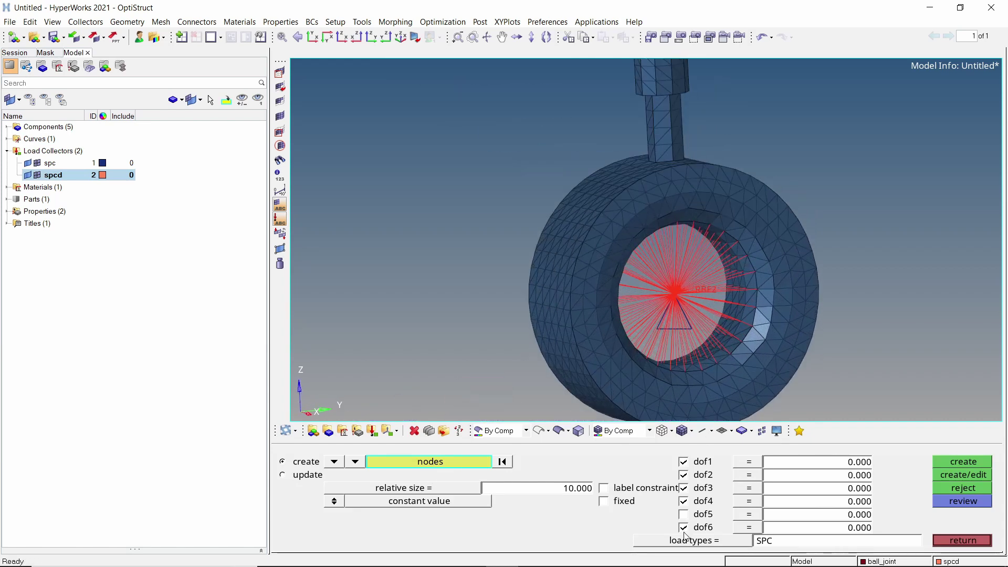
click(684, 489)
click(854, 495)
text(1)
key(Return)
click(722, 542)
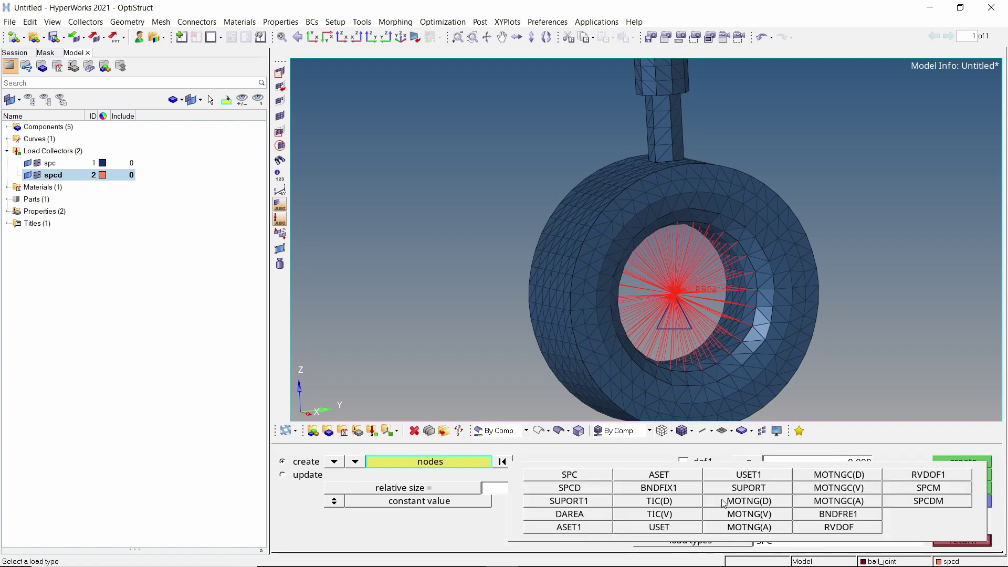
click(595, 490)
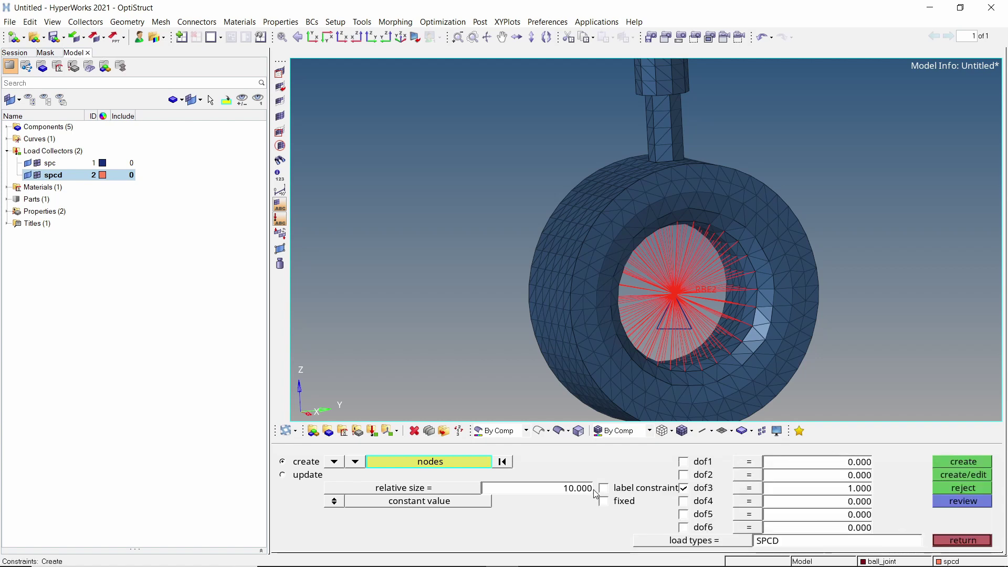
- Apply the SPCD to the wheel spider's centre node, exit, and fit the view
click(675, 294)
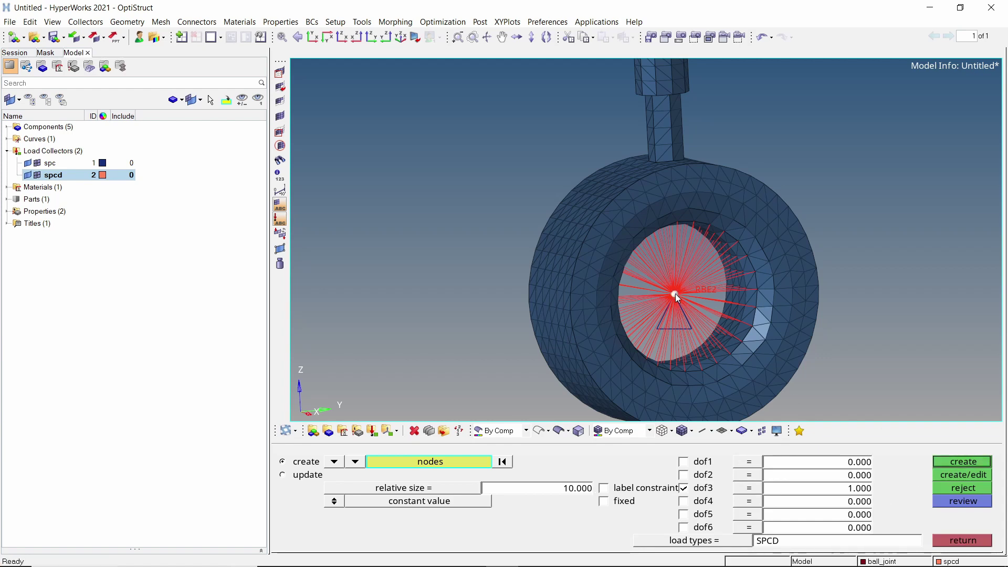
click(970, 463)
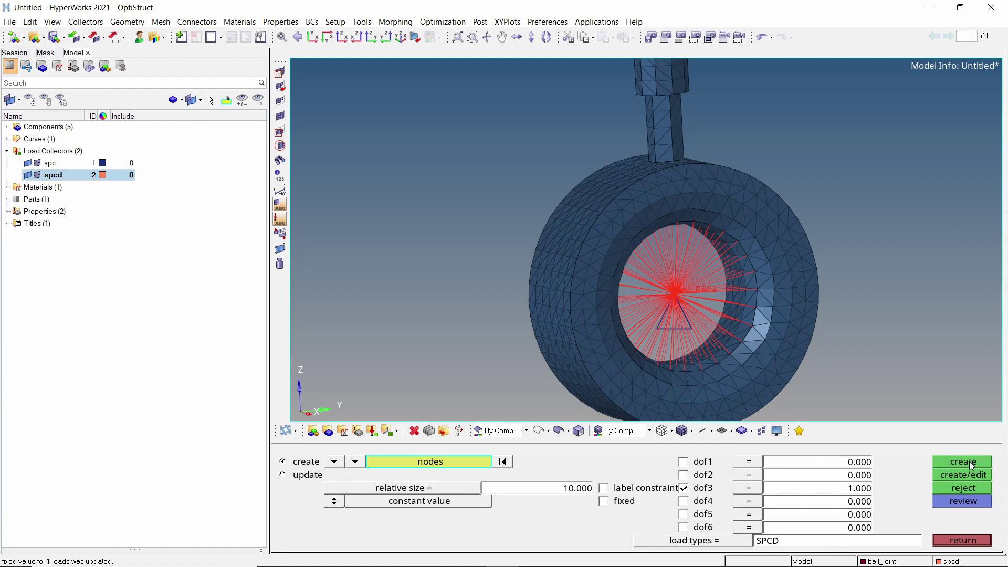
click(969, 541)
key(f)
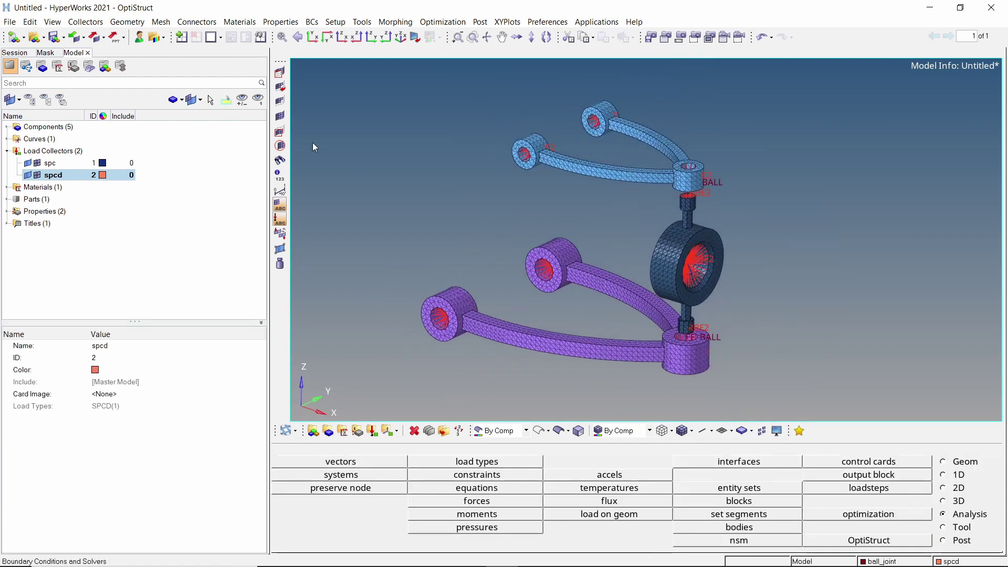
- Create a new load collector named load
right_click(244, 126)
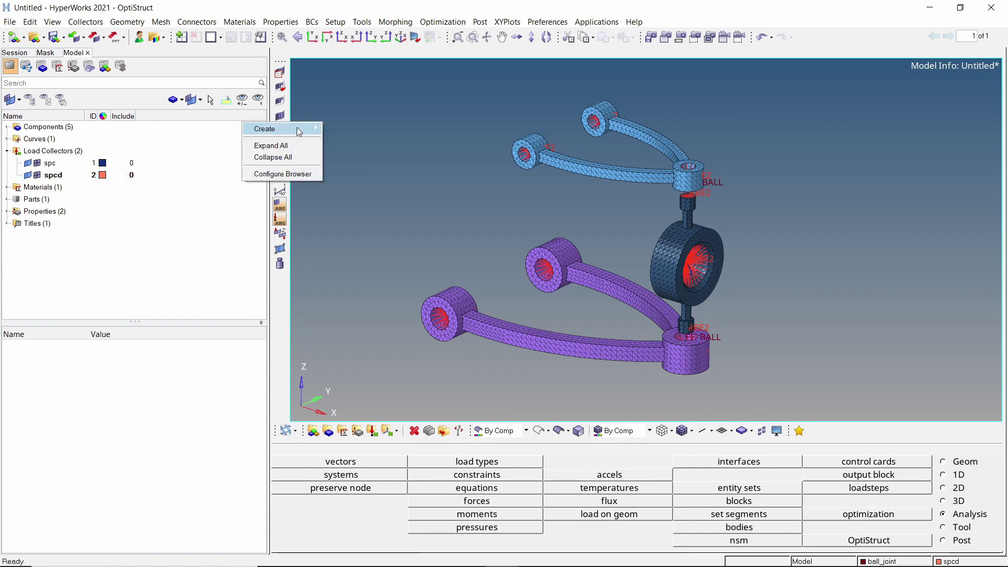
mouse_move(301, 131)
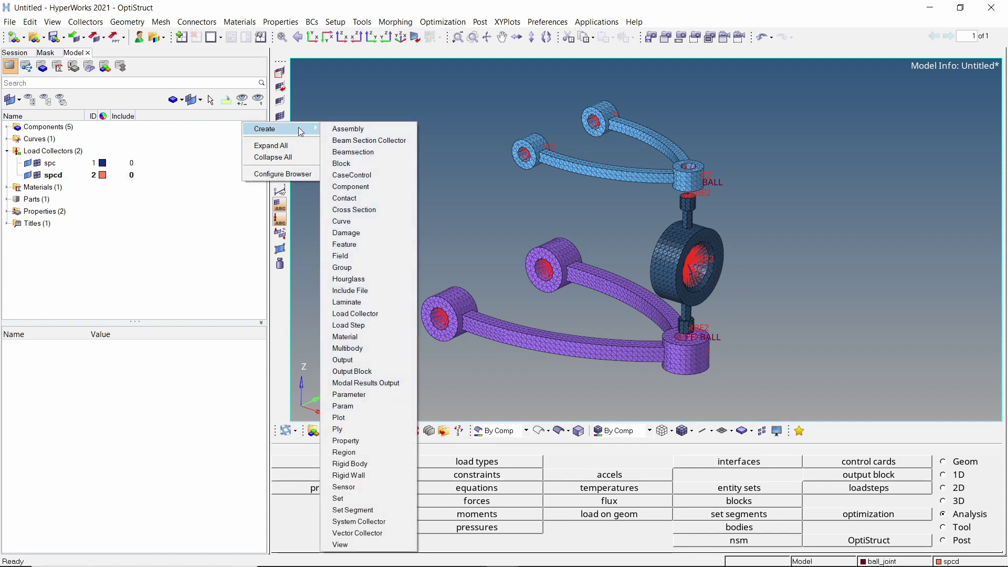
click(389, 313)
key(BackSpace)
text(load)
key(Return)
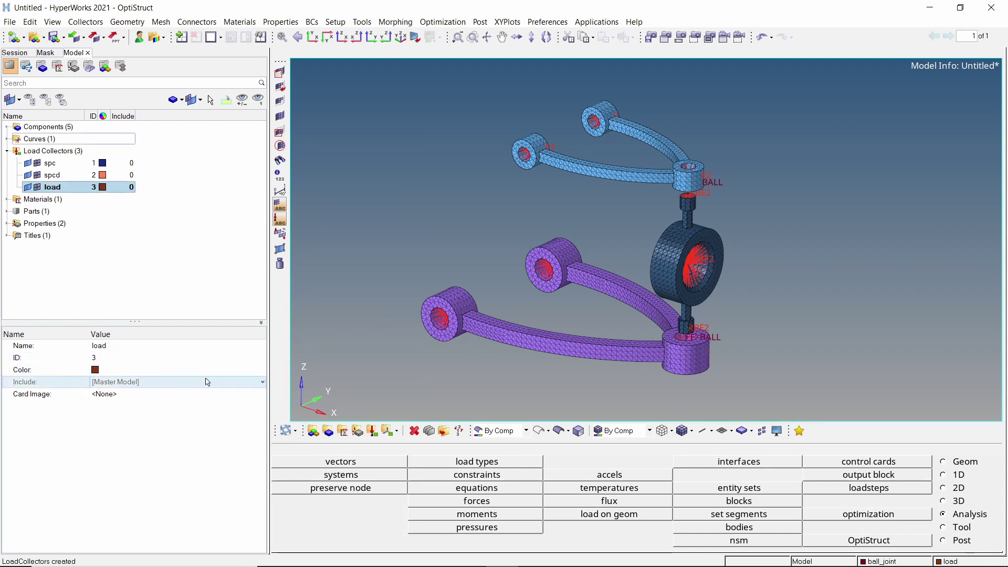
- Set the load collector's card image to TLOAD1
click(185, 394)
scroll(179, 440, down, 12)
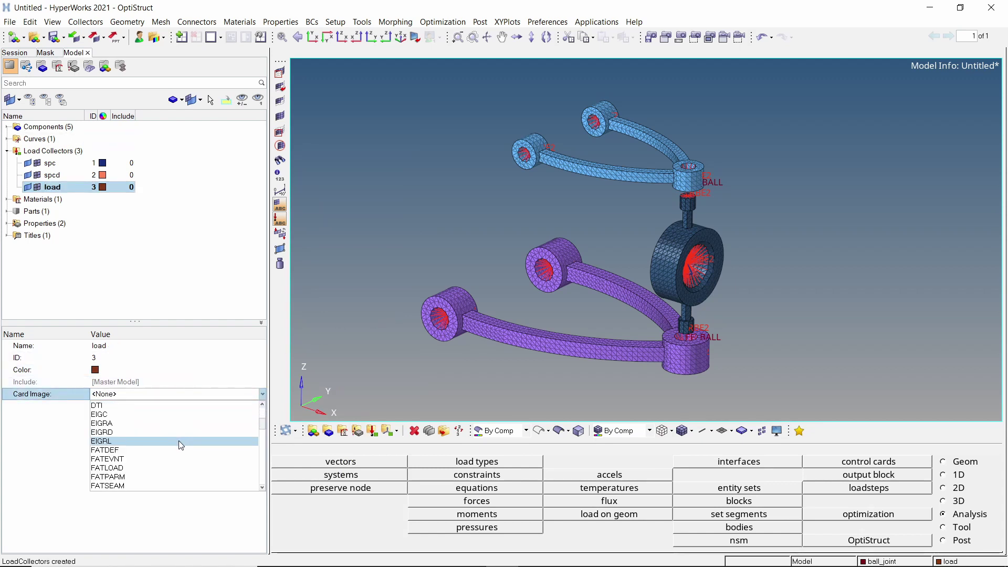
scroll(181, 446, down, 10)
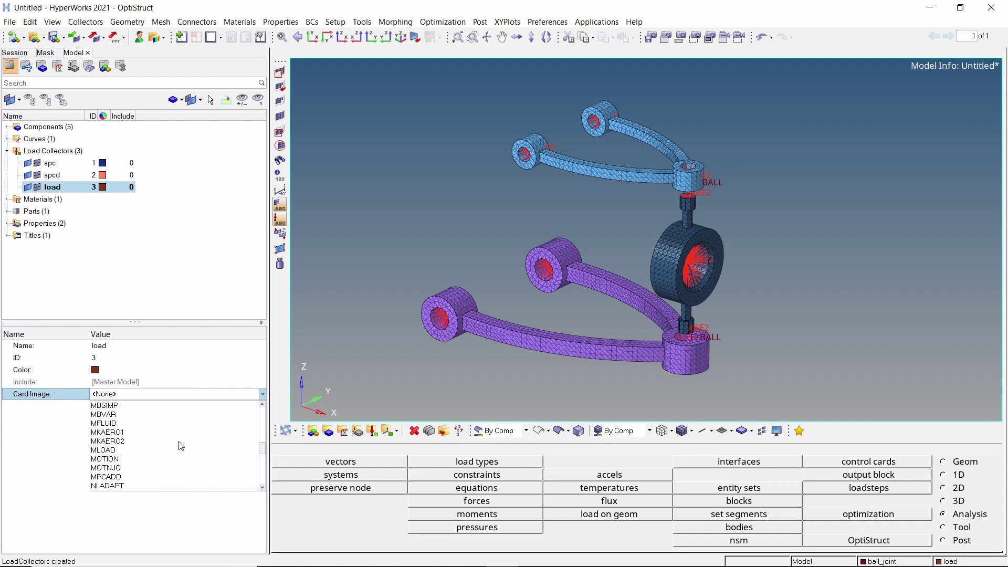
scroll(181, 446, down, 2)
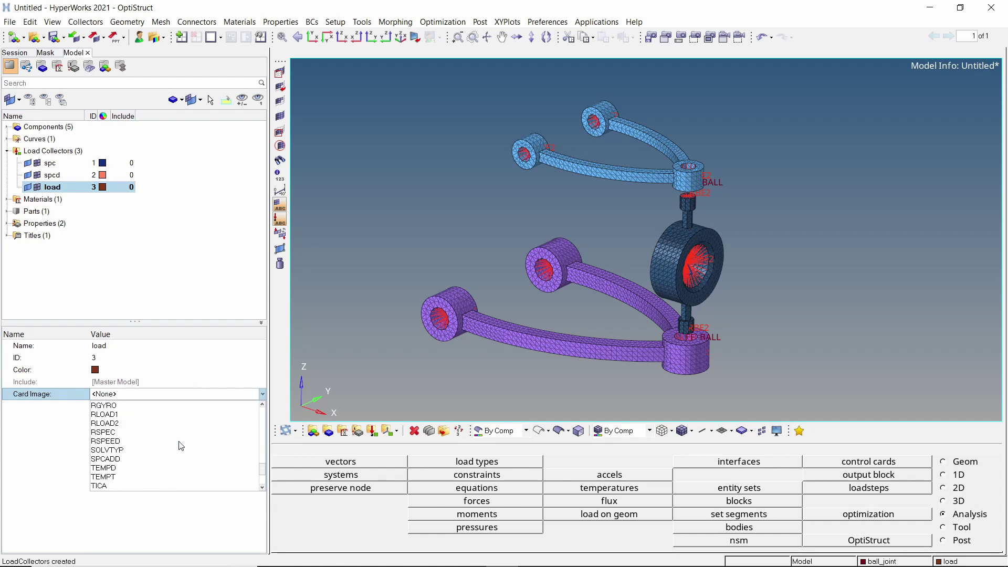
scroll(181, 446, down, 2)
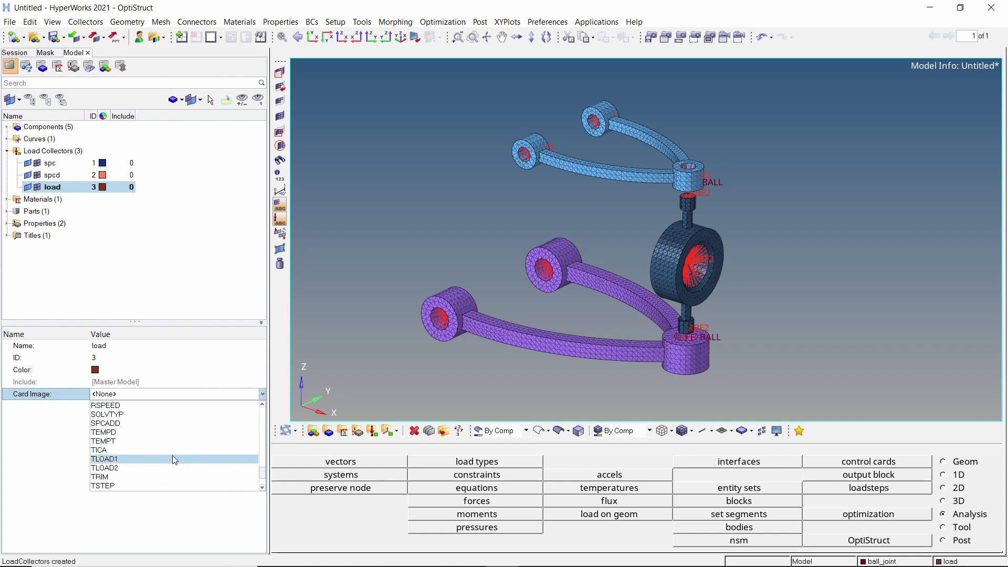
click(175, 459)
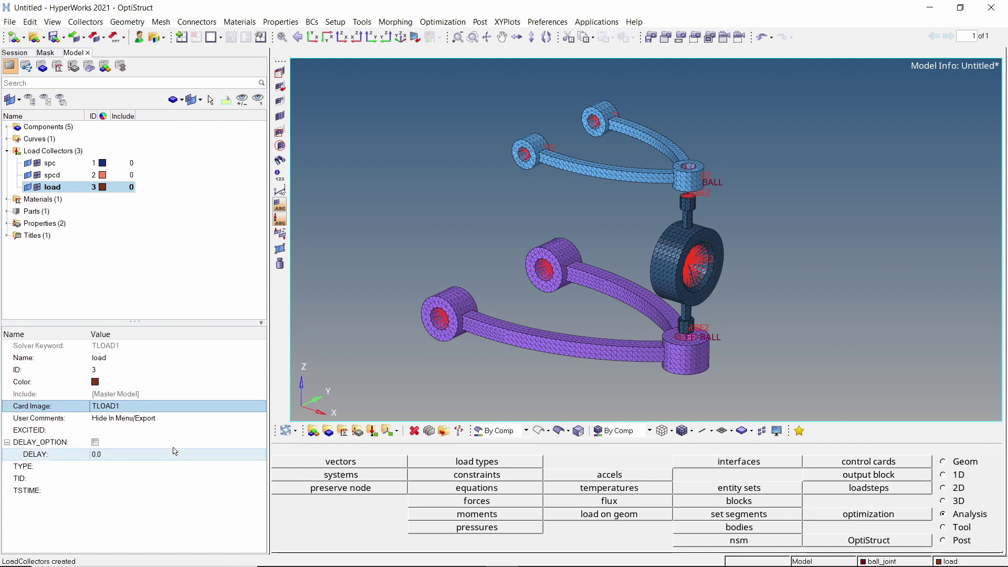
- Set EXCITEID to spcd, TYPE to DISP and TID to disp_curve
click(178, 432)
click(178, 431)
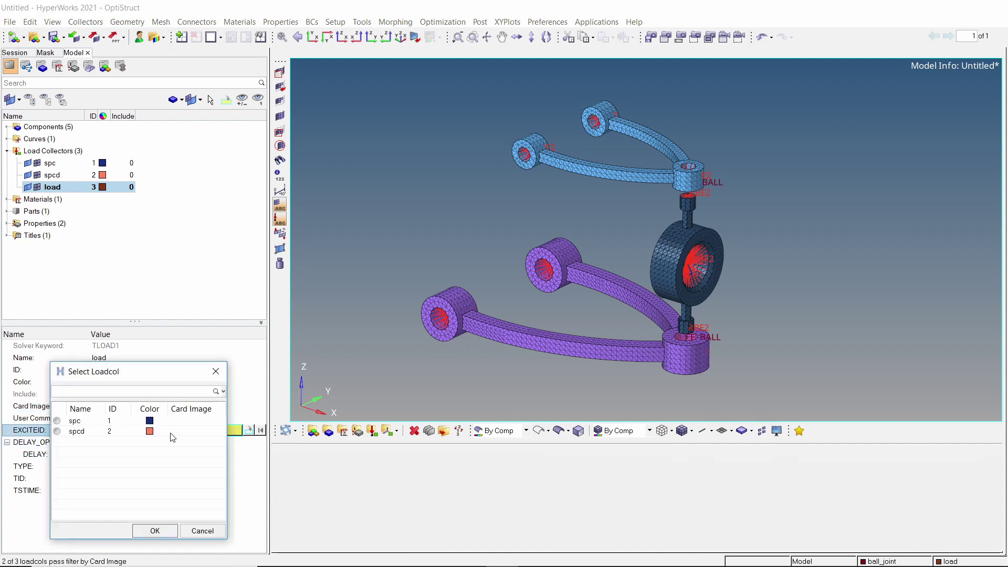
click(155, 531)
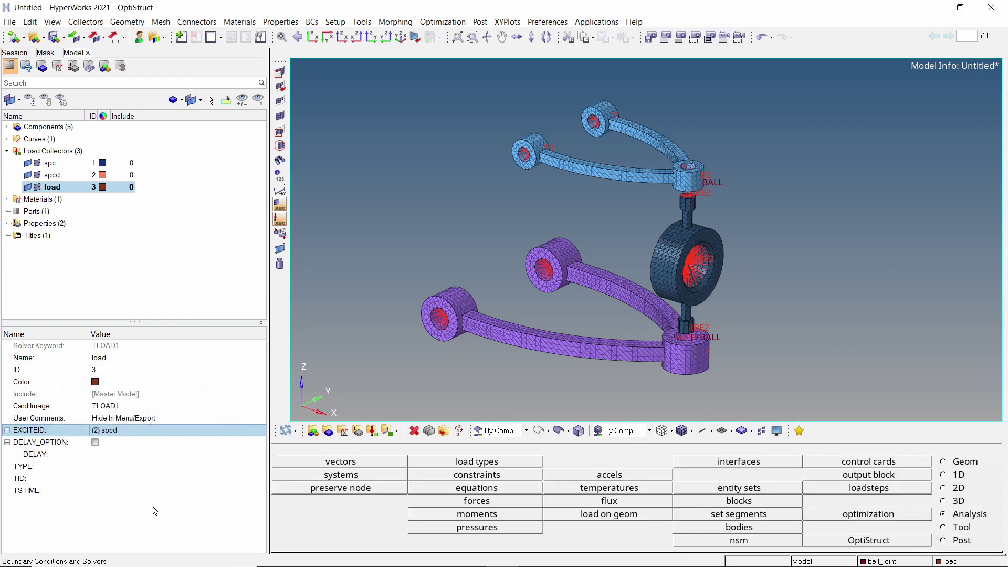
click(168, 466)
click(169, 466)
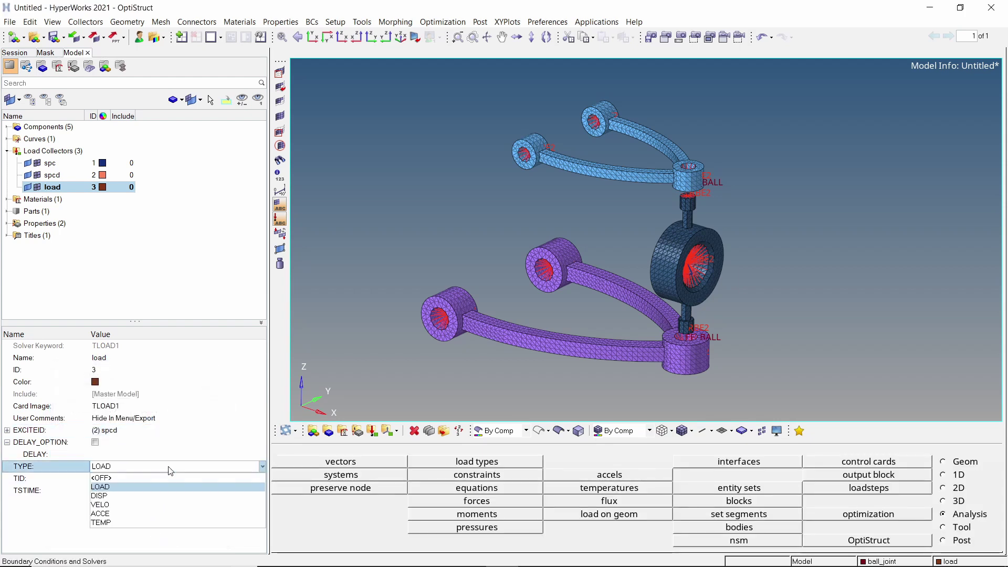
click(167, 496)
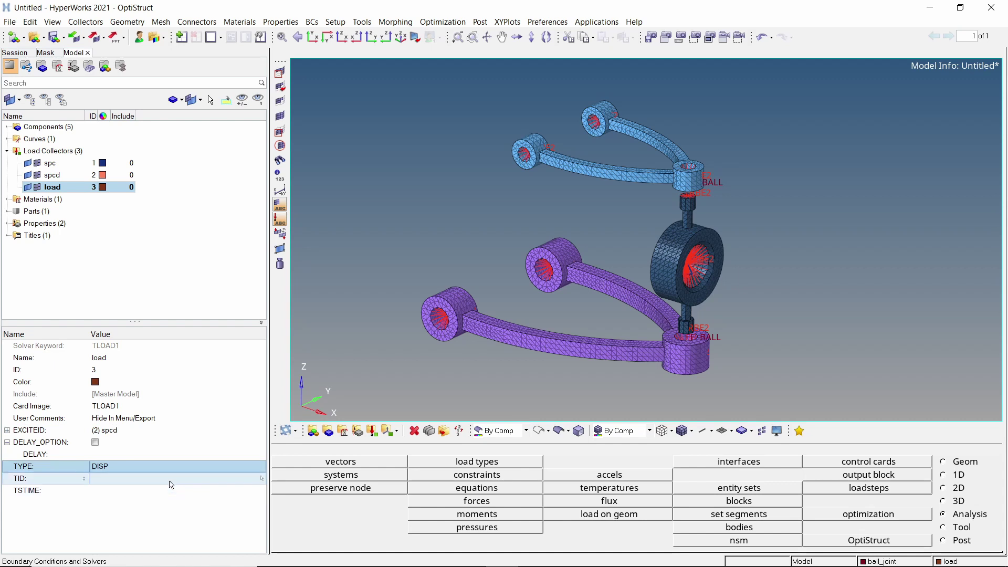
click(170, 480)
click(170, 480)
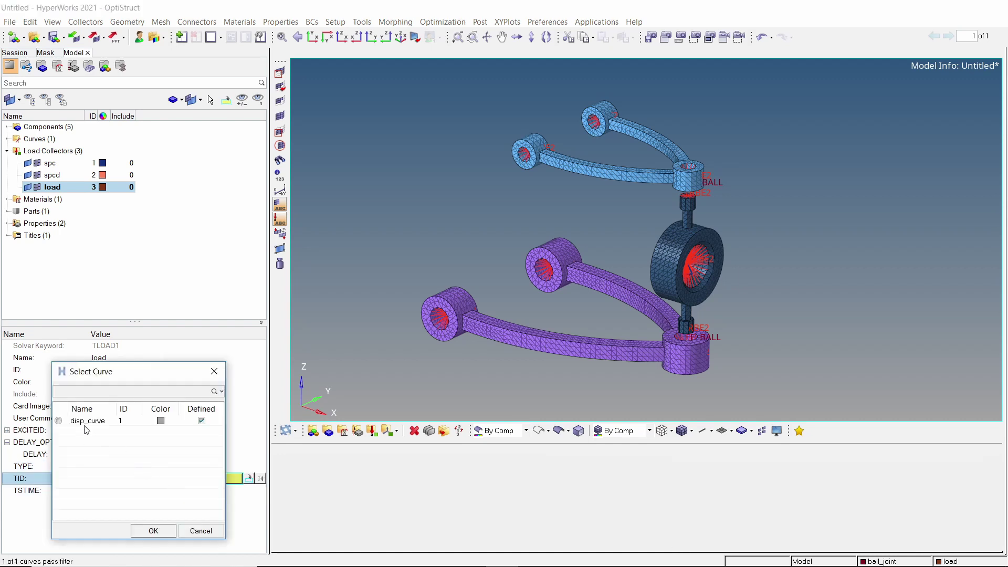
click(154, 532)
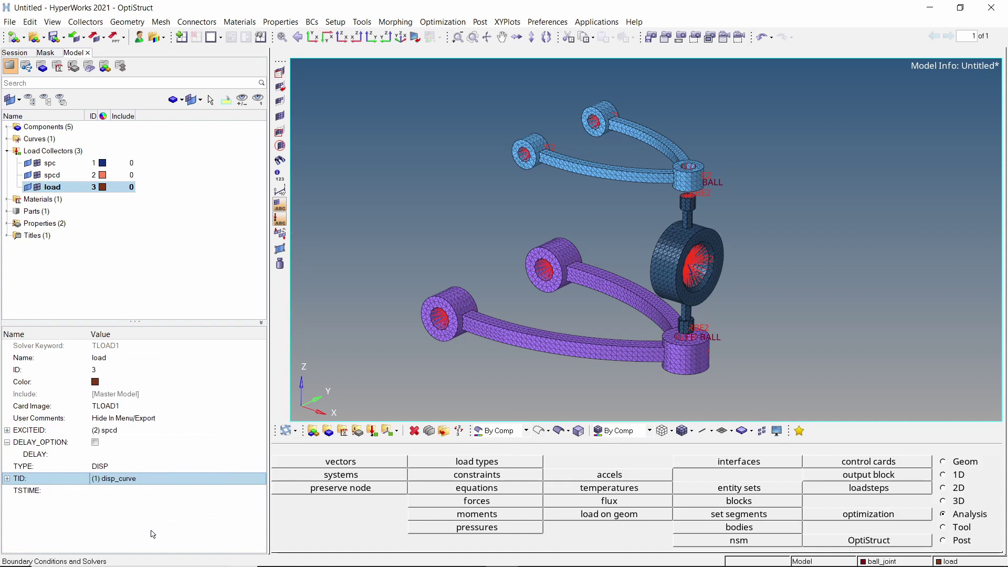
click(8, 151)
- Create a load step named transient with analysis type Transient (direct)
right_click(213, 160)
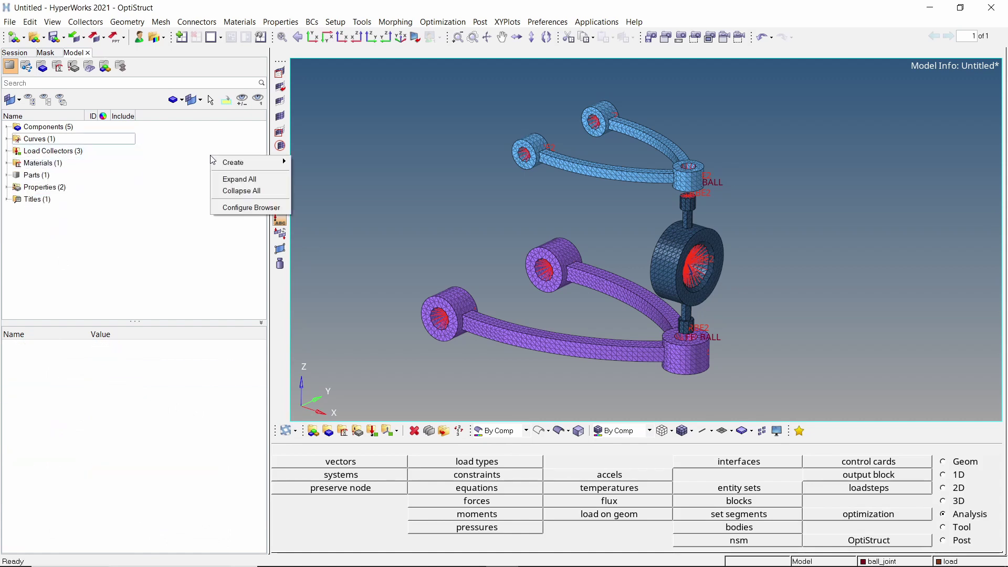
mouse_move(242, 162)
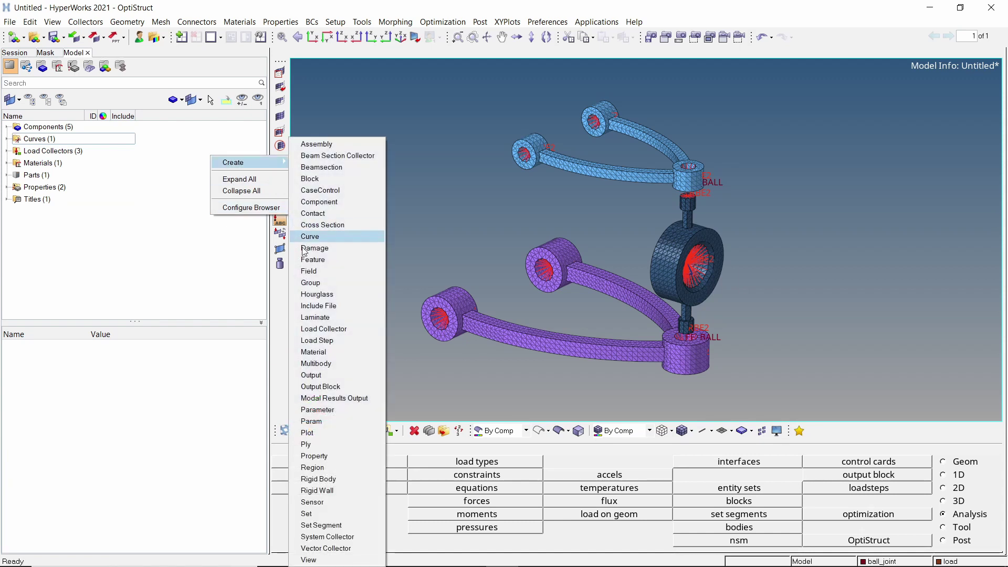
click(332, 340)
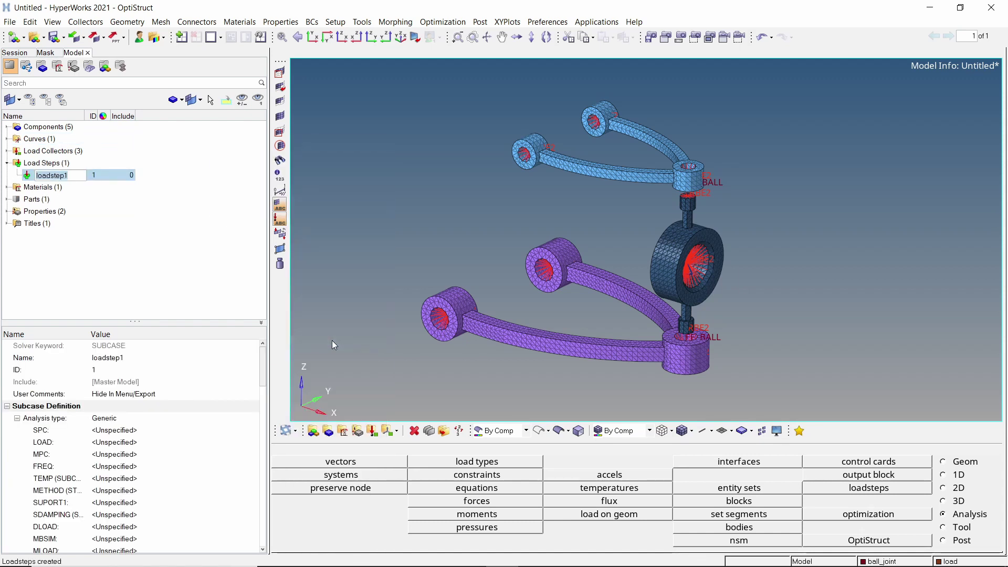
text(l)
text(ransient)
key(Return)
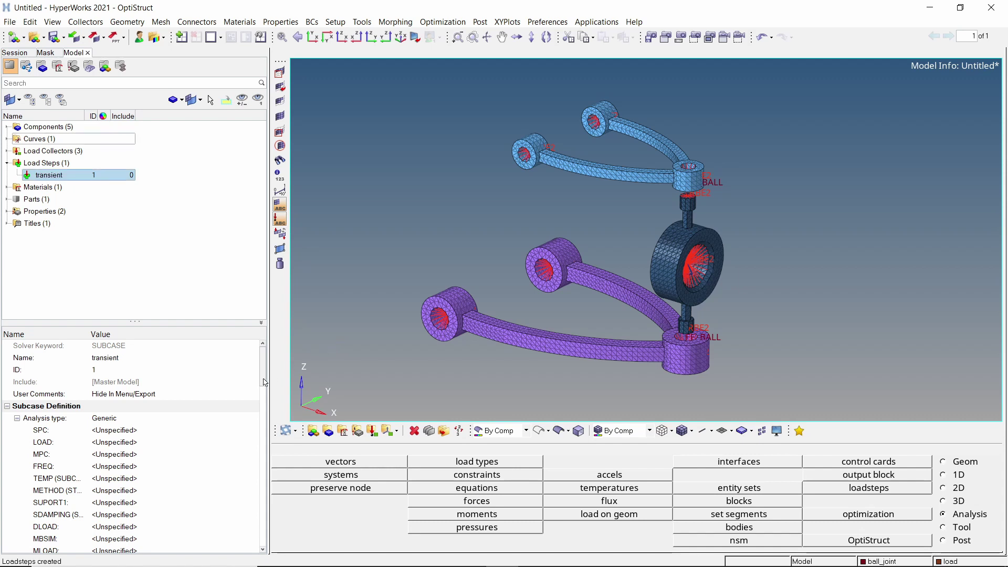
click(215, 415)
click(201, 423)
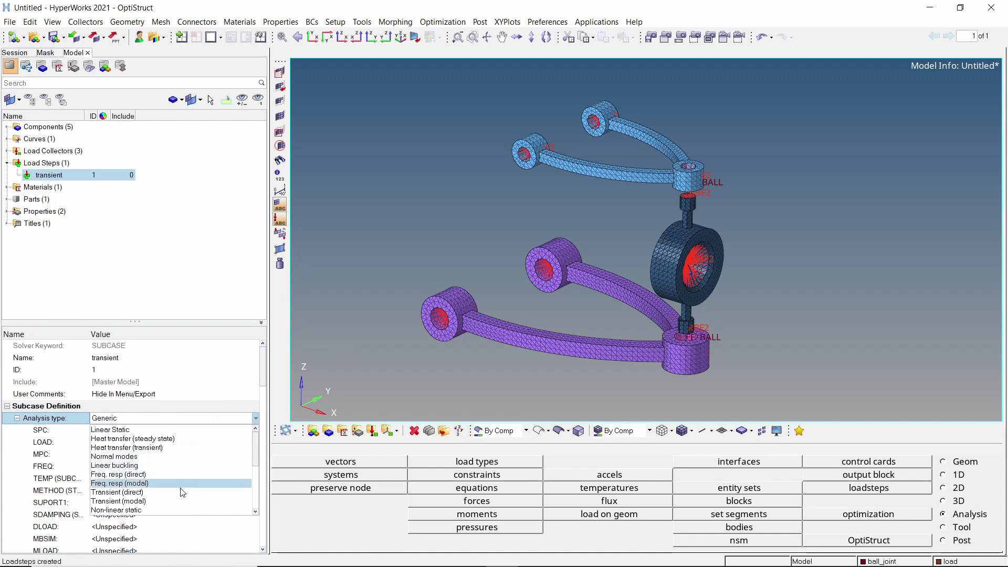
click(179, 492)
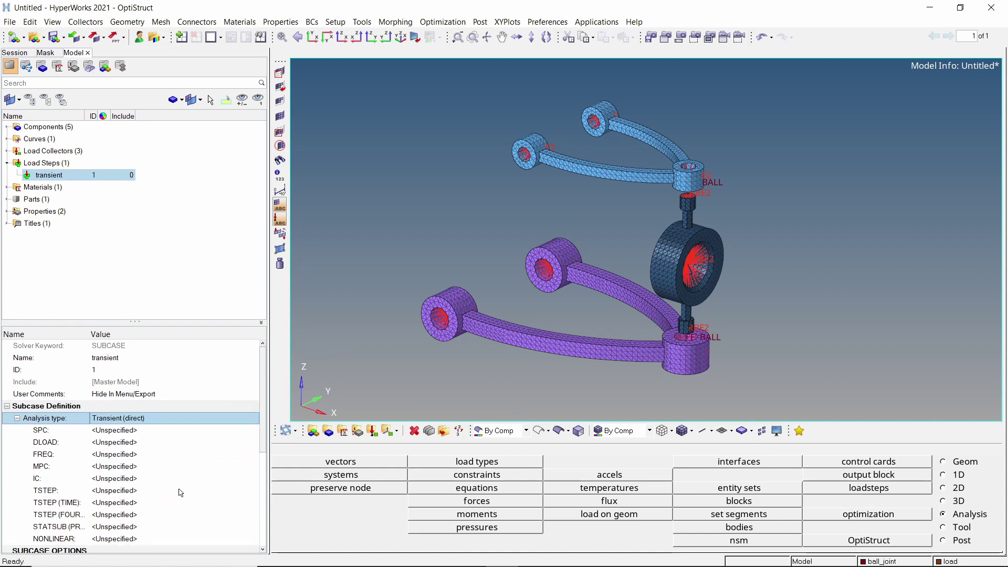
- Assign spc as the load step's SPC and load as its DLOAD
click(161, 431)
click(162, 433)
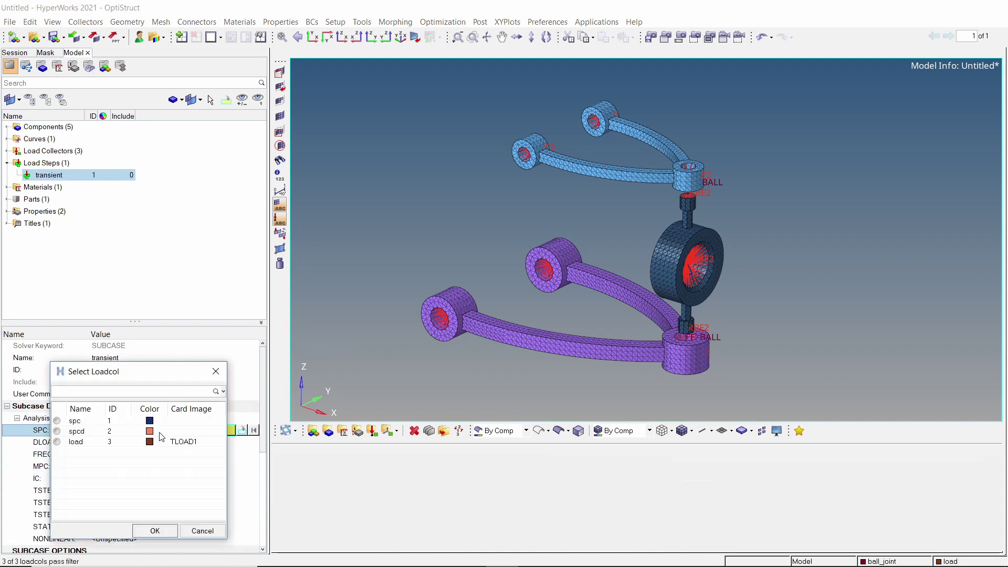
click(77, 422)
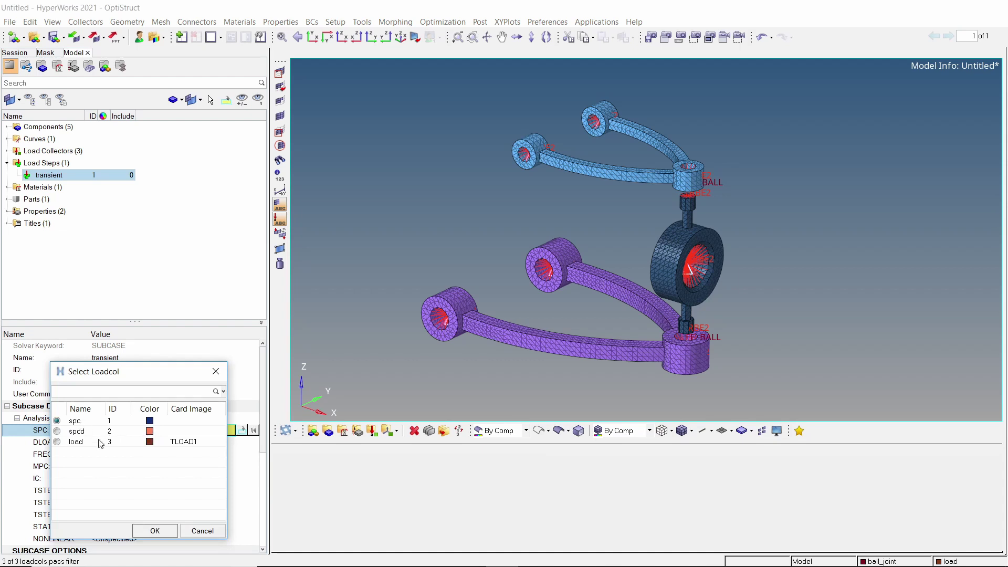
click(155, 531)
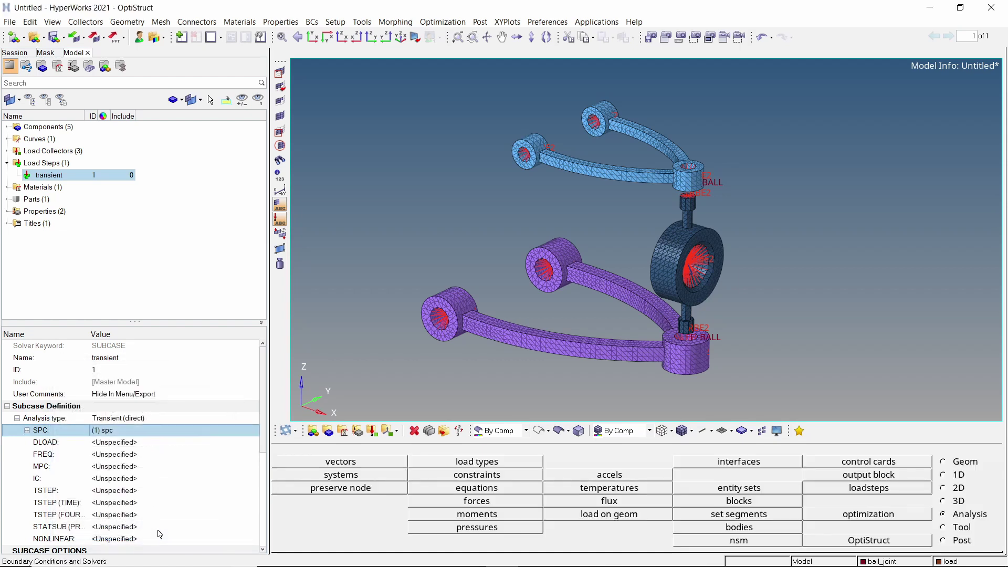
click(126, 443)
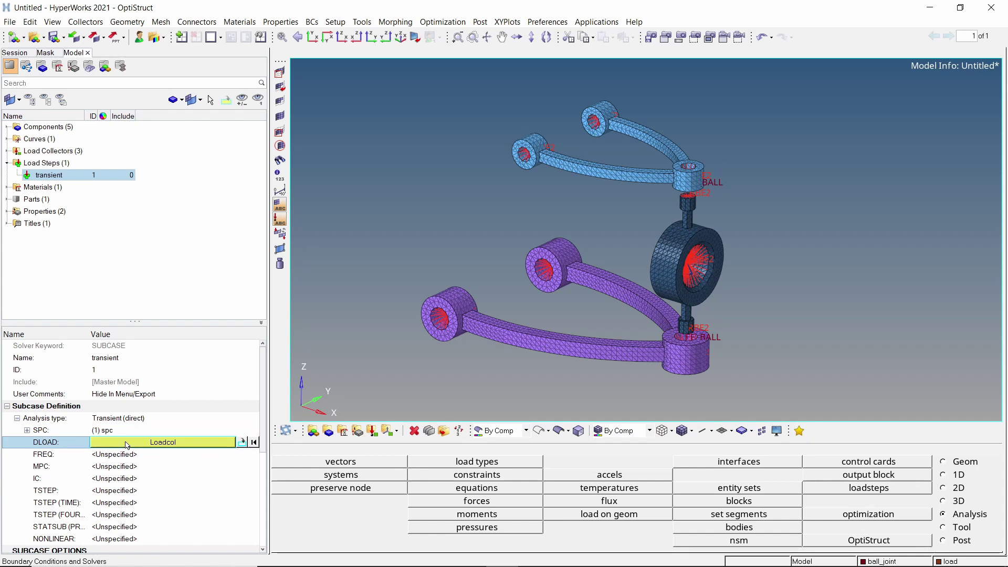
click(126, 443)
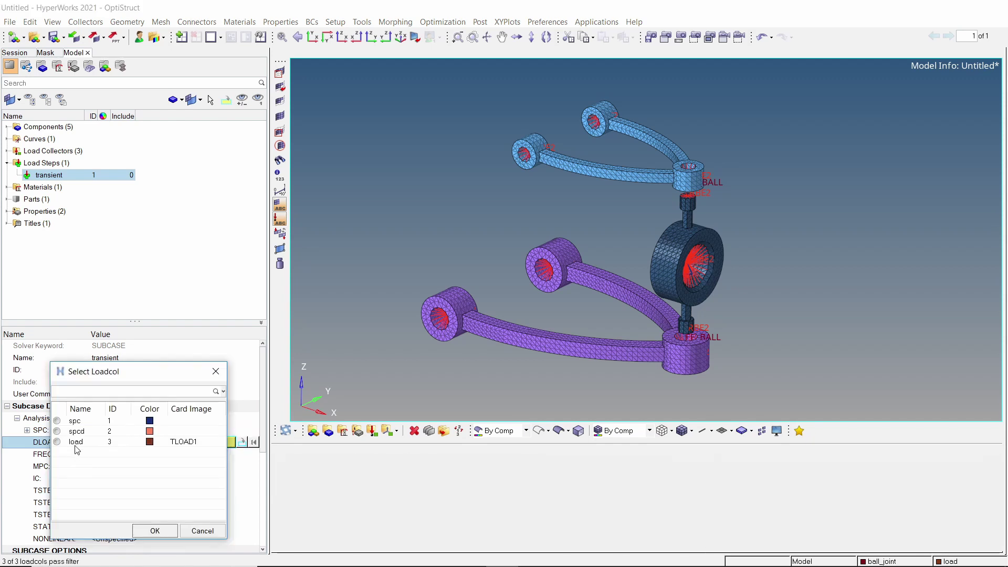
click(155, 531)
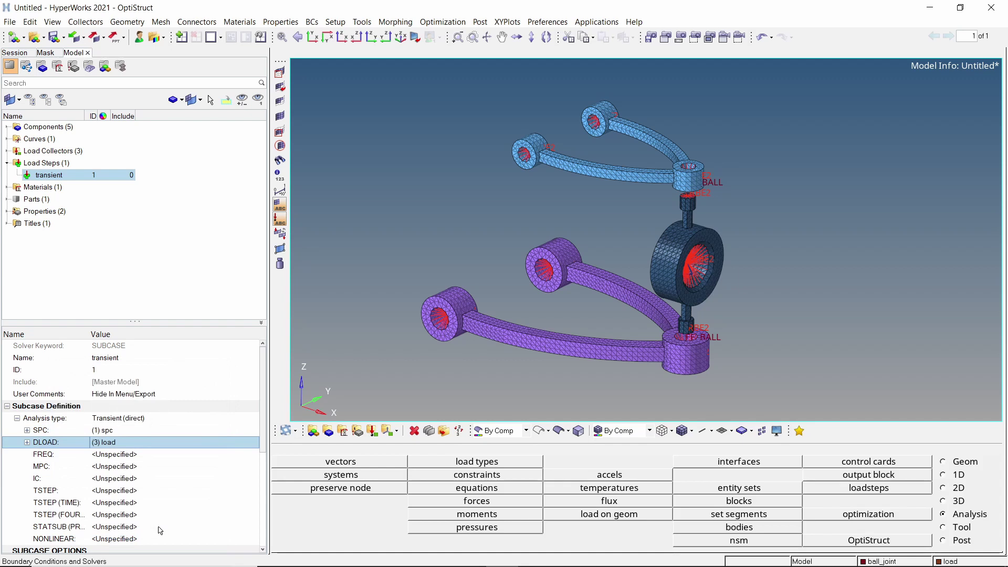
- Create a tstep collector for the TSTEP (TIME) entry with a TSTEP card image
right_click(126, 505)
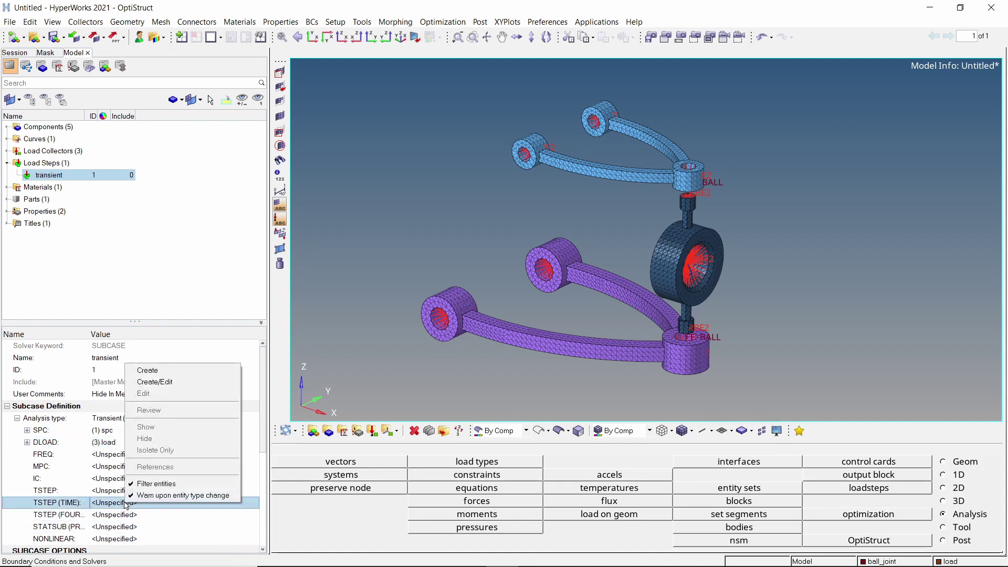
click(164, 383)
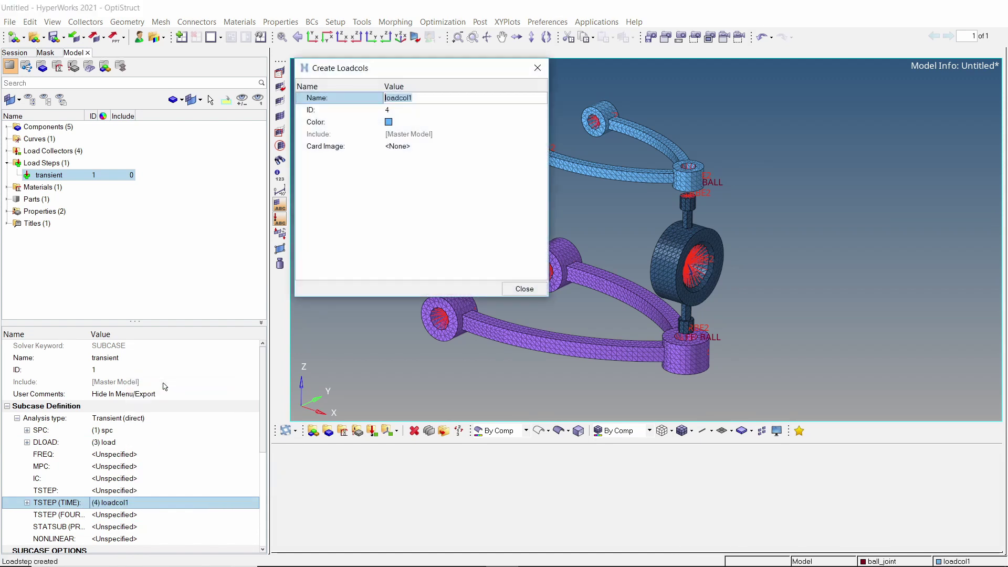
text(tstep)
key(Return)
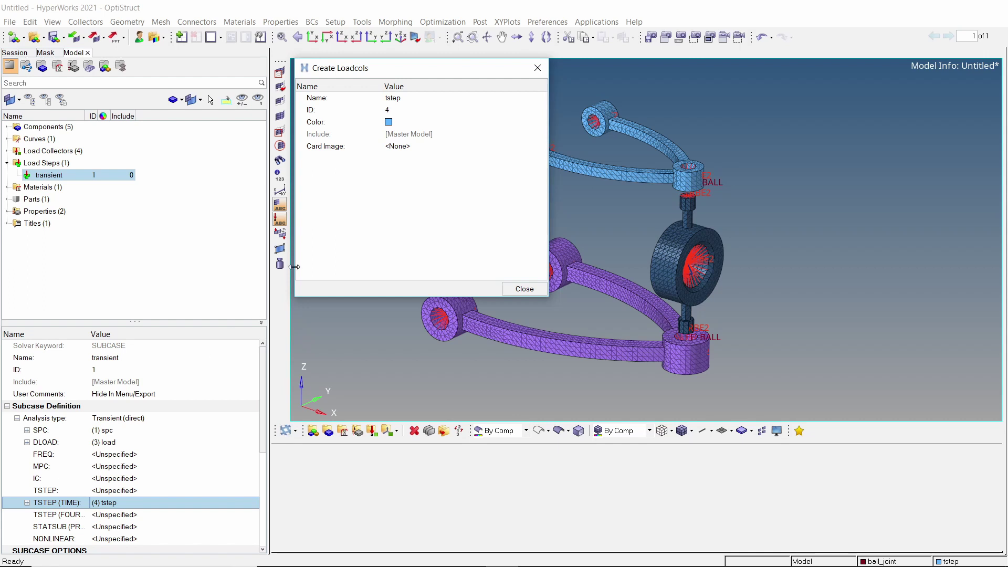
click(402, 147)
click(410, 147)
scroll(415, 190, down, 5)
scroll(414, 190, down, 12)
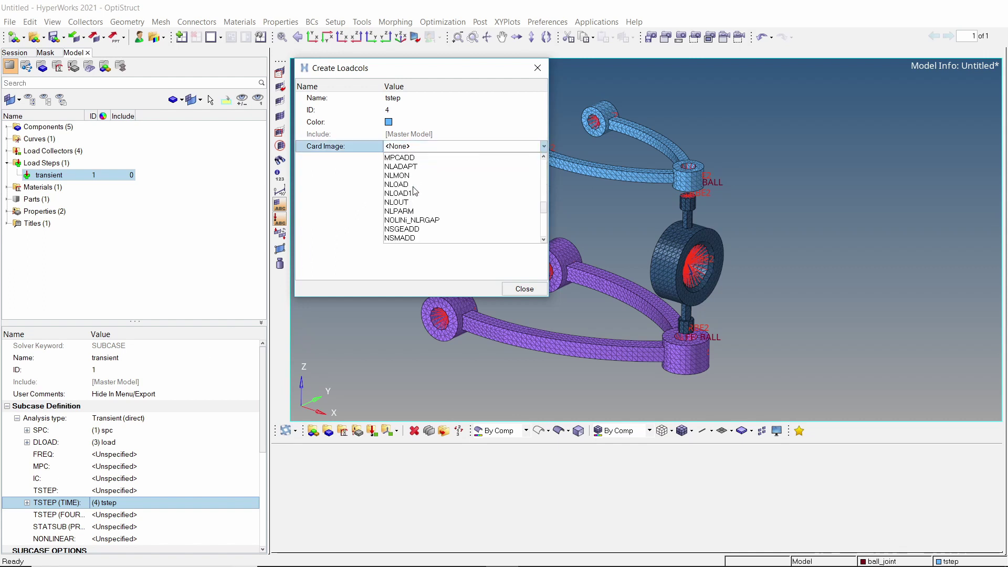
scroll(414, 191, down, 3)
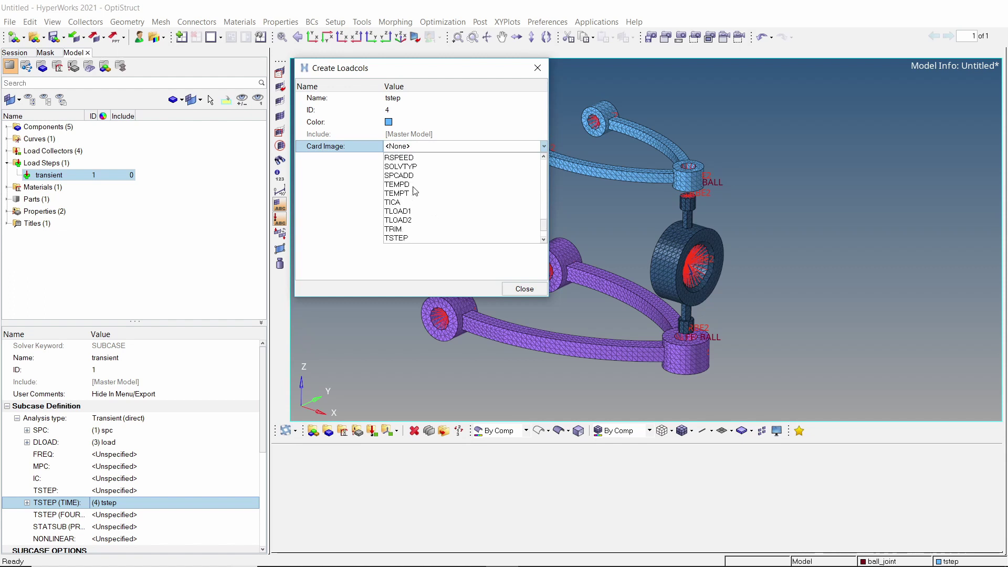
click(415, 239)
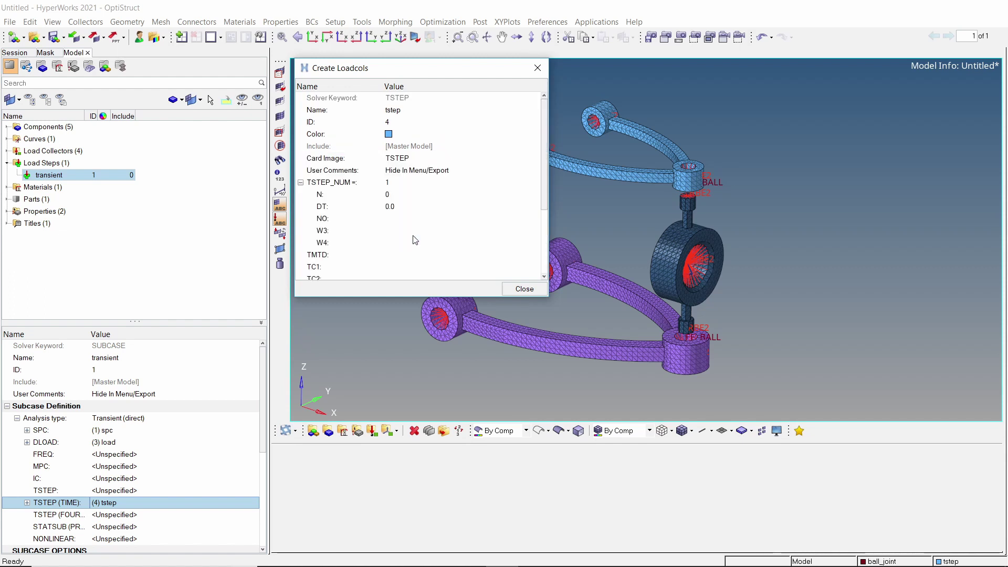
- Set DT to 0.04 and N to 100, then close the creation window
click(428, 208)
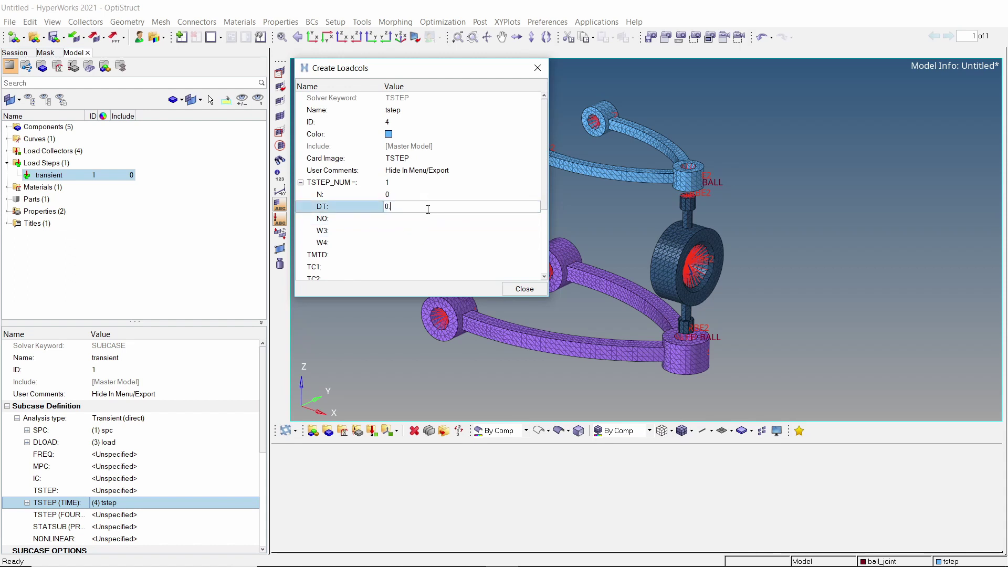
text(.04)
key(Return)
click(433, 195)
text(100)
key(Return)
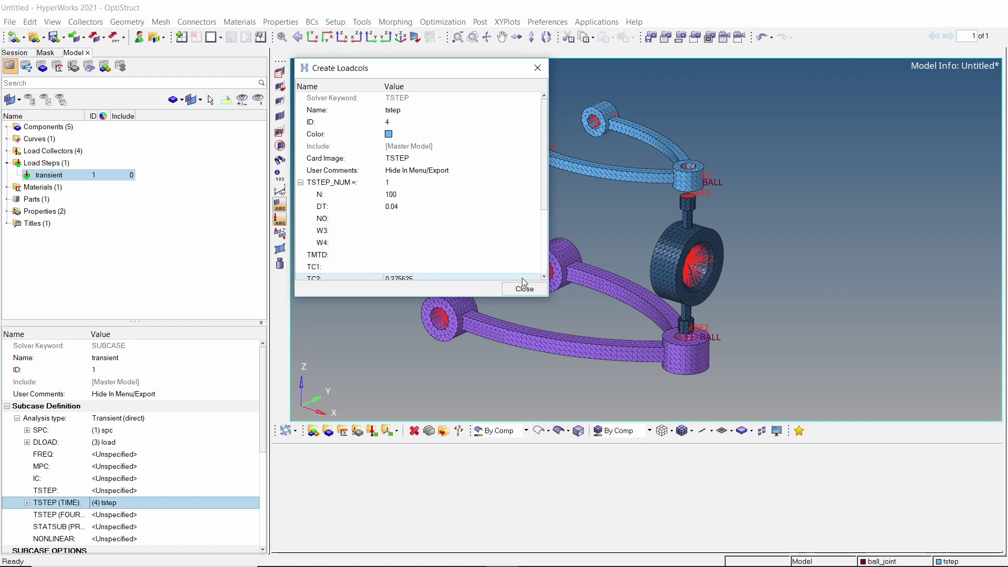
click(529, 289)
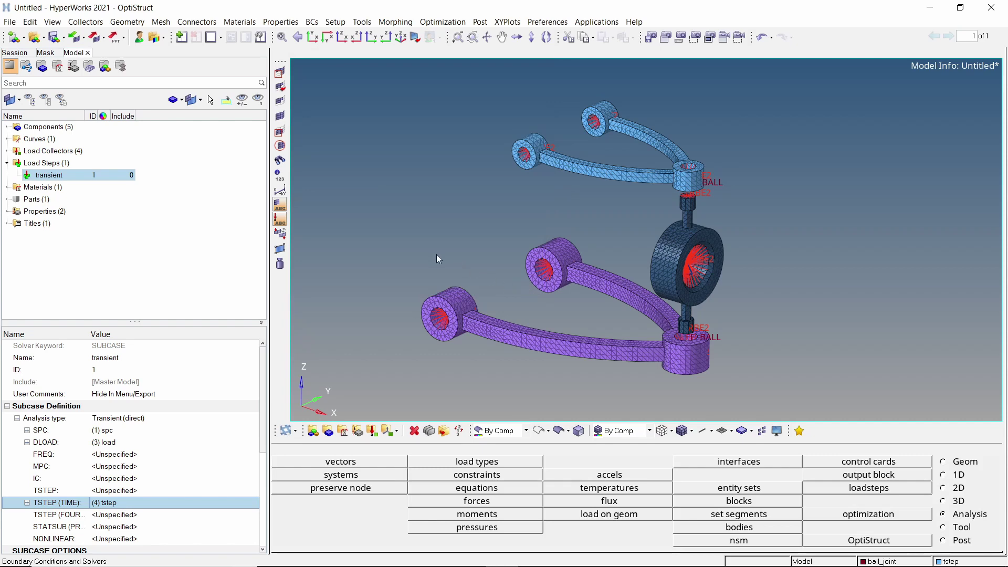
- Create a PARAM card via command search and enable CHECKEL
key(ctrl+f)
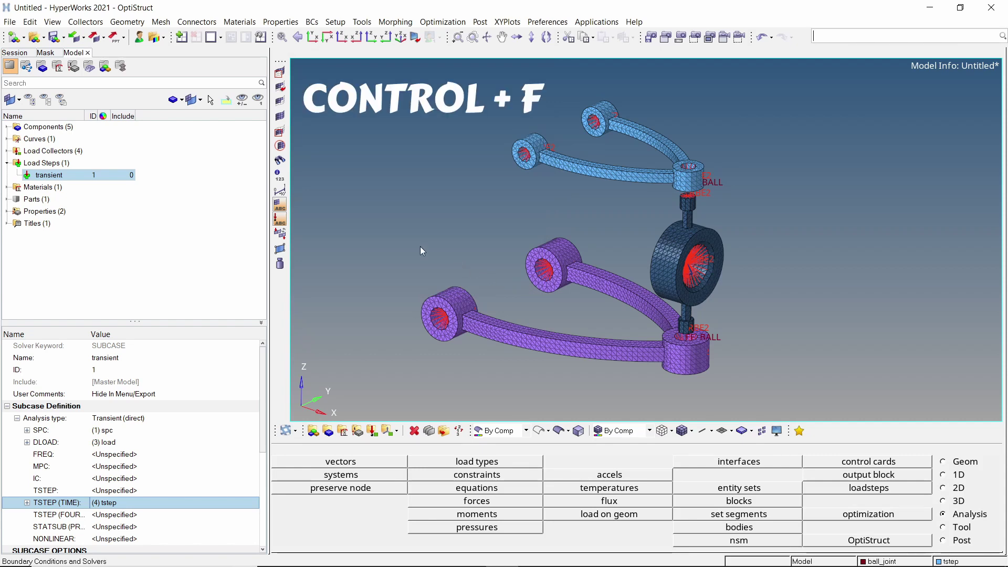
text(para)
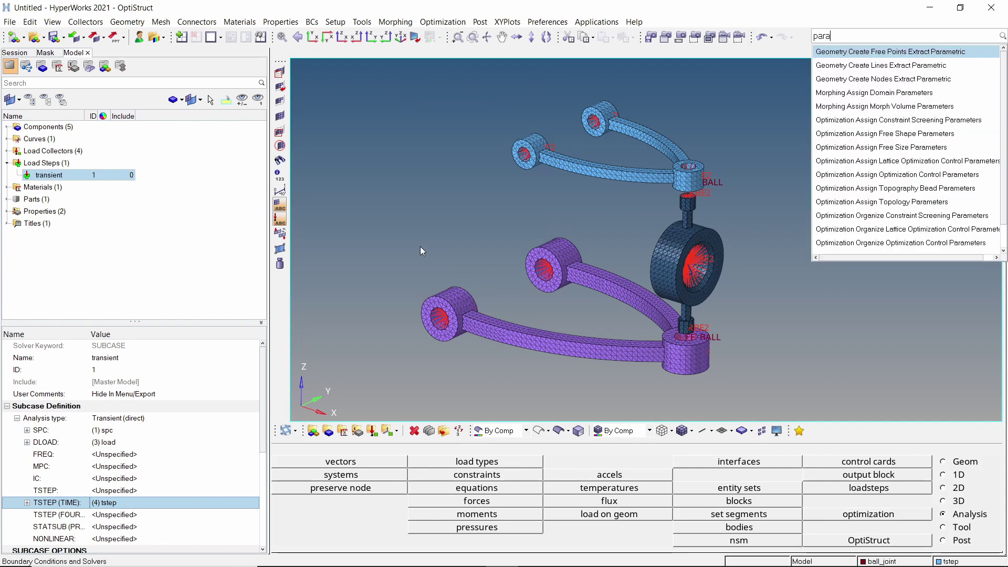
text(m)
key(Down)
key(Down)
key(Down)
key(Down)
key(Down)
key(Down)
key(Down)
key(Down)
key(Down)
key(Down)
key(Down)
key(Down)
key(Down)
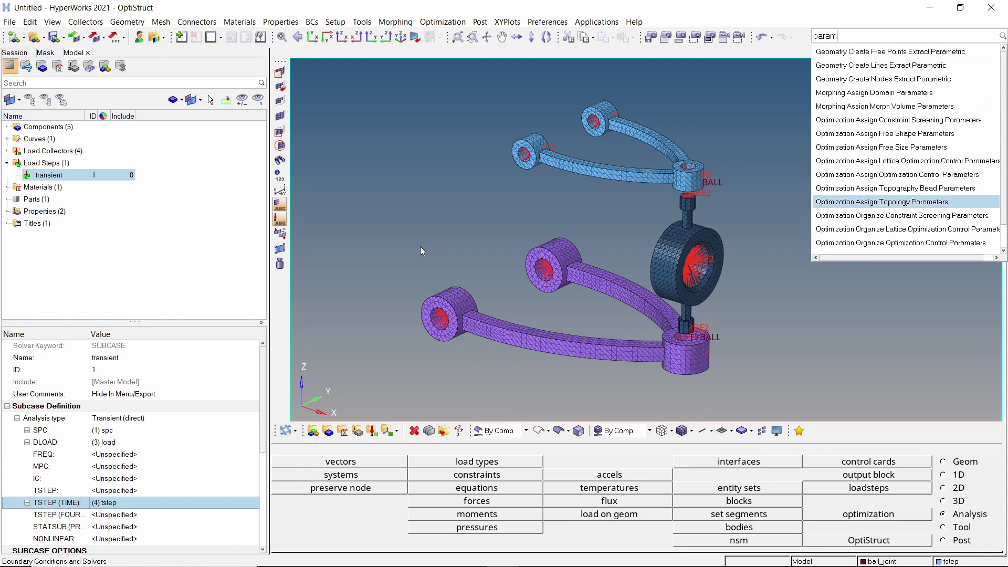
key(Down)
key(Down)
key(Return)
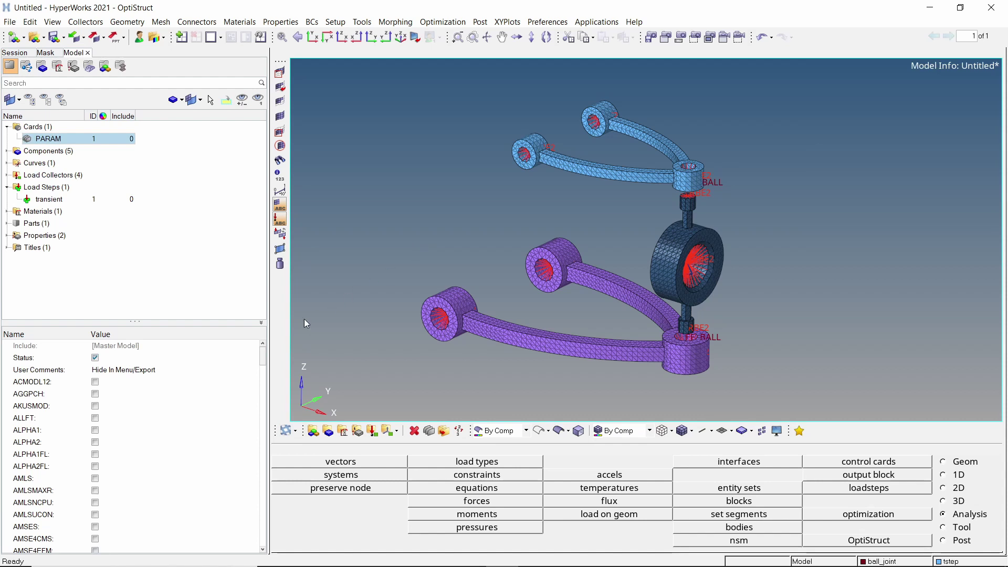
scroll(252, 372, down, 5)
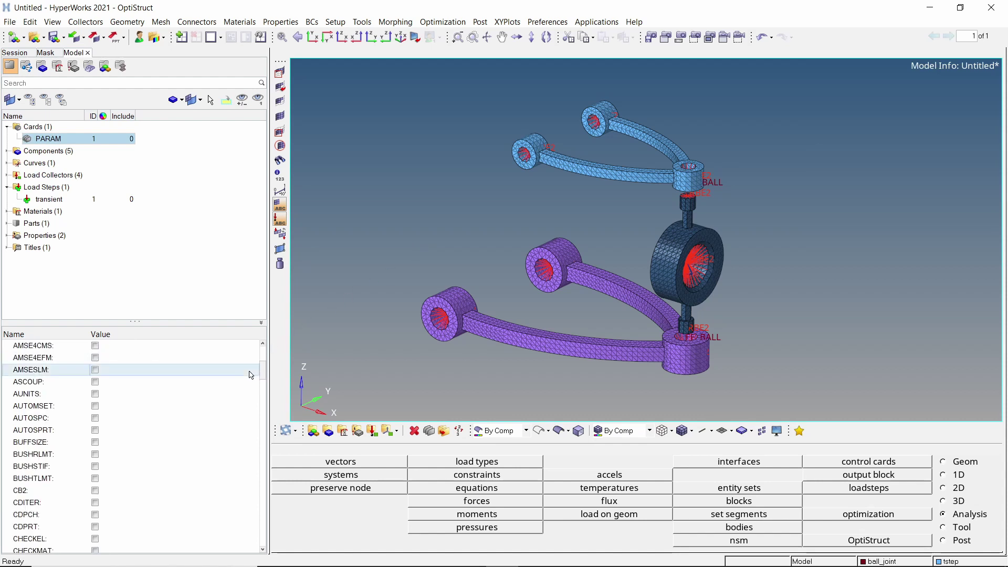
scroll(249, 377, down, 4)
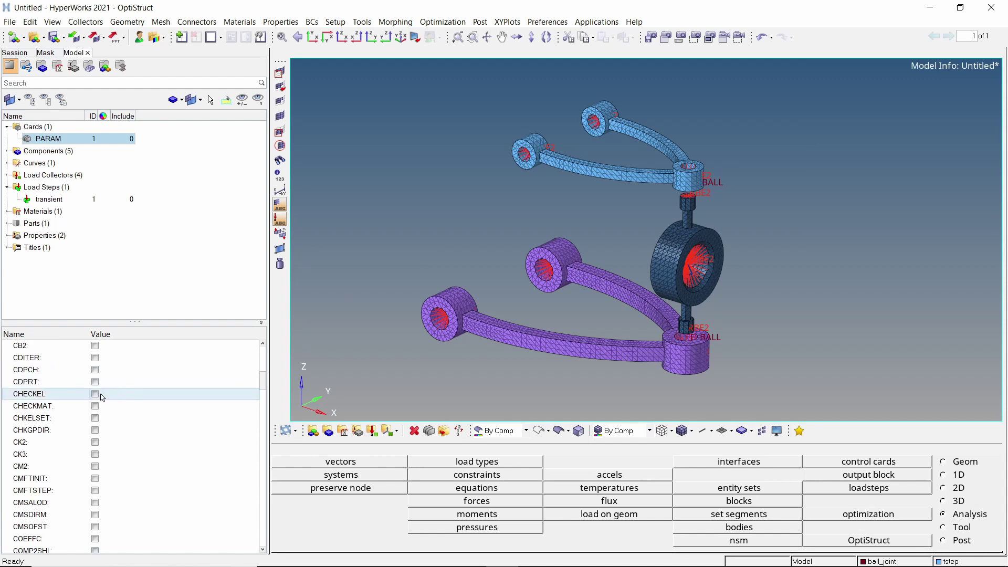
click(95, 394)
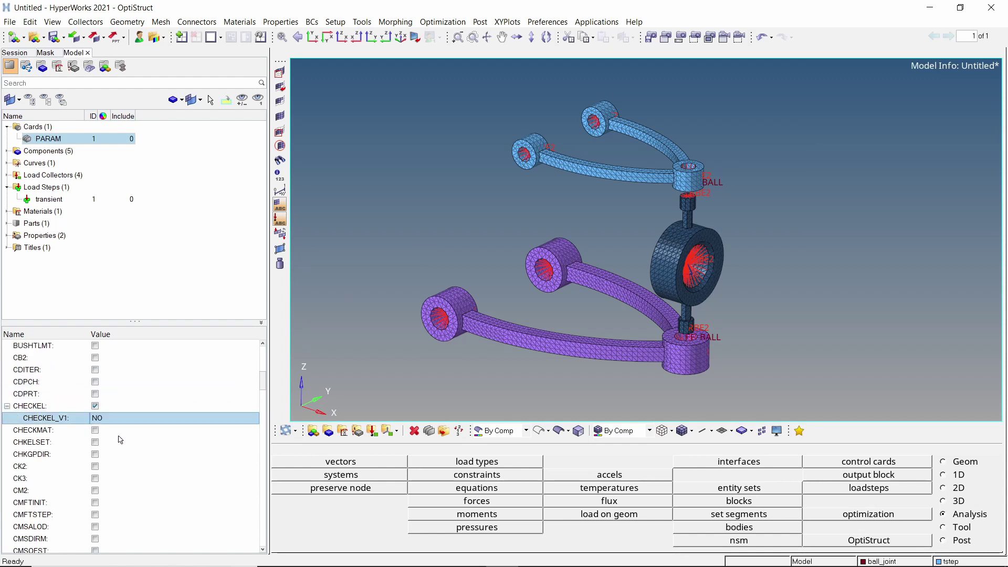
- Enable HASHASSM and set it to YES
scroll(120, 440, down, 3)
scroll(121, 440, down, 12)
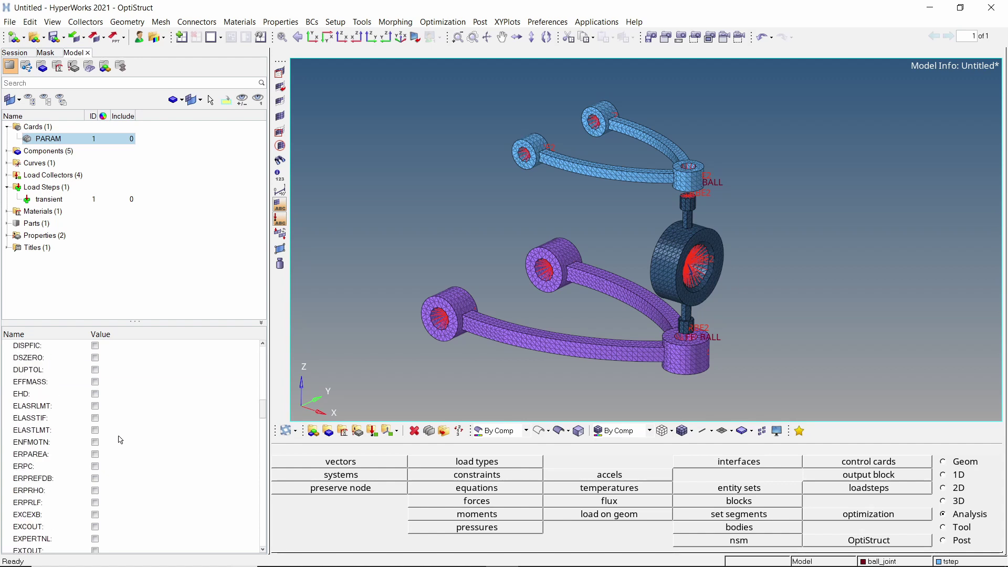
scroll(121, 440, down, 3)
scroll(121, 440, down, 12)
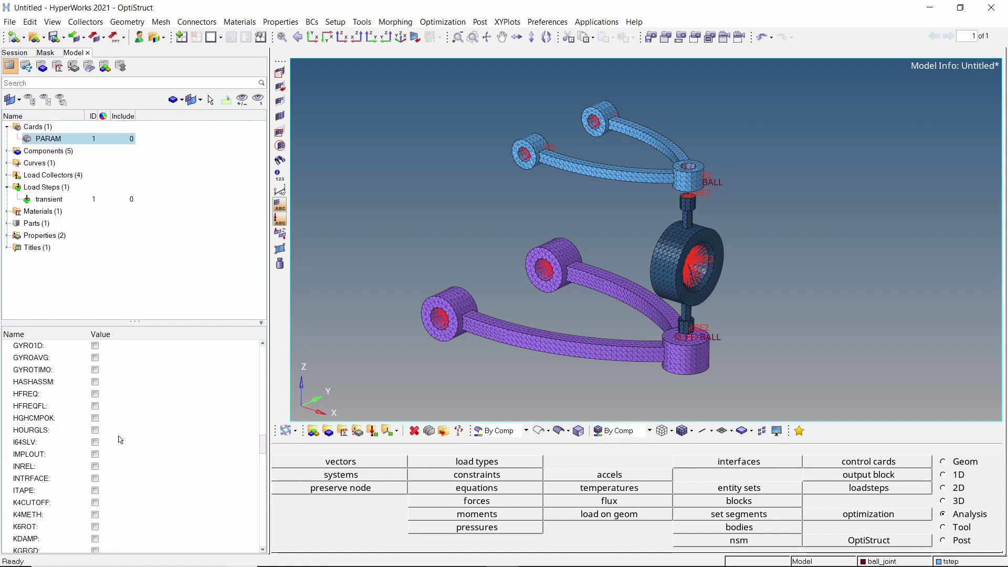
click(95, 382)
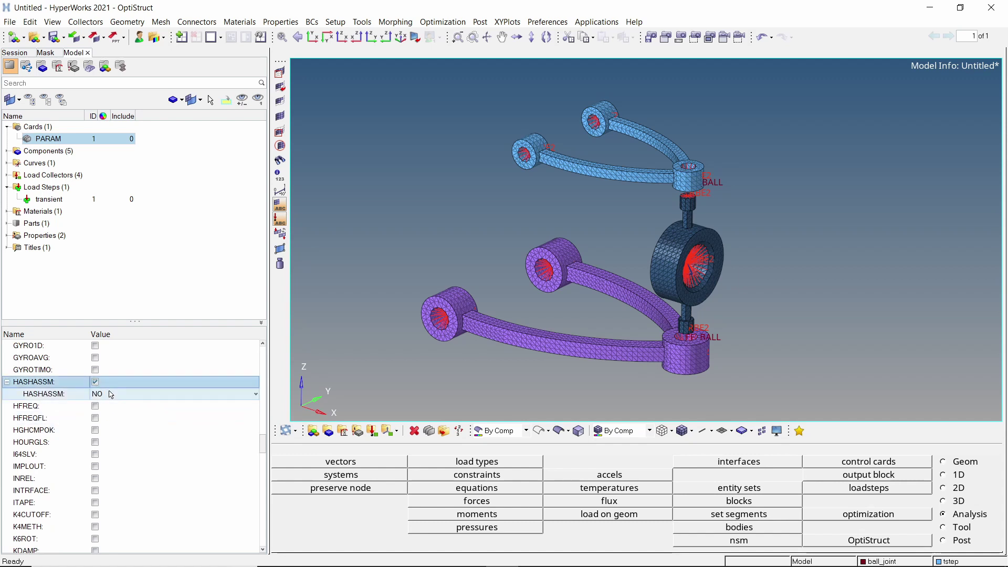
click(113, 394)
click(116, 415)
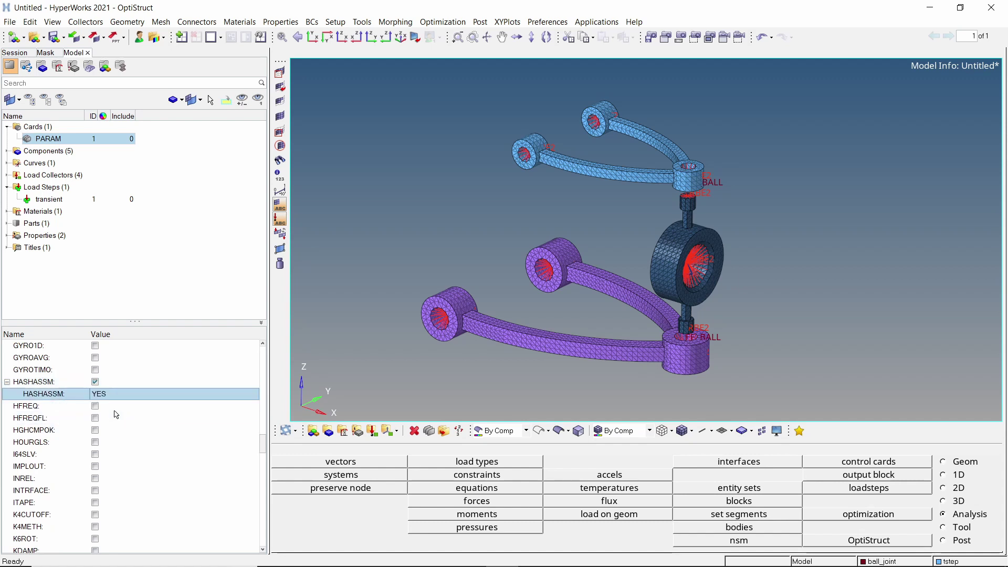
- Enable NLAFILE set to YES and NLMON set to DISP
scroll(117, 415, down, 5)
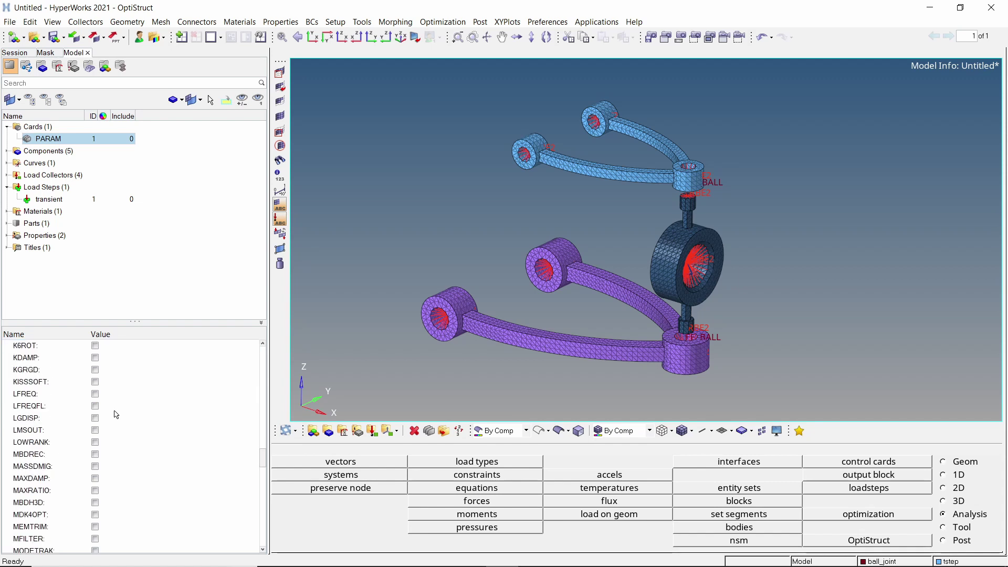
scroll(116, 415, down, 3)
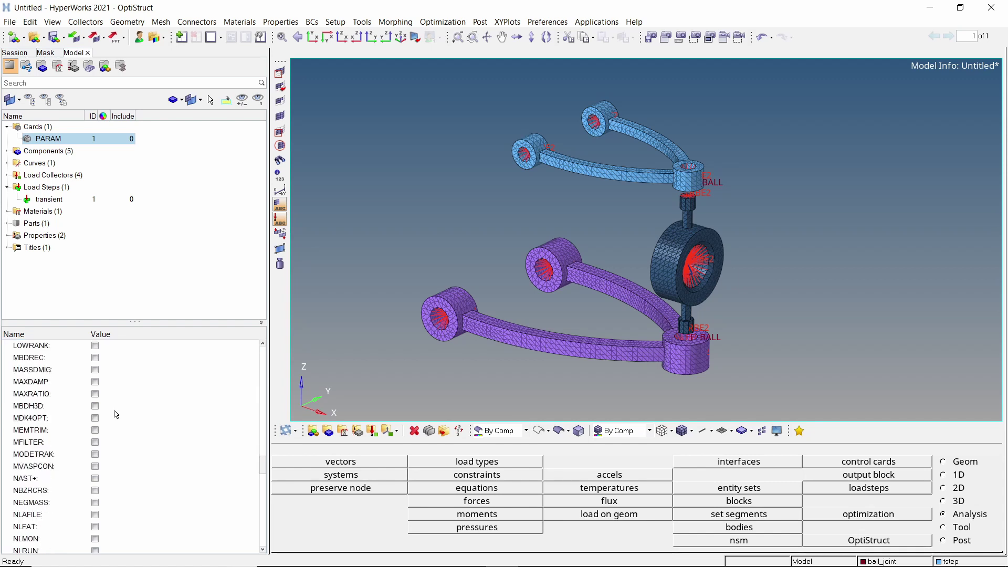
scroll(116, 415, down, 3)
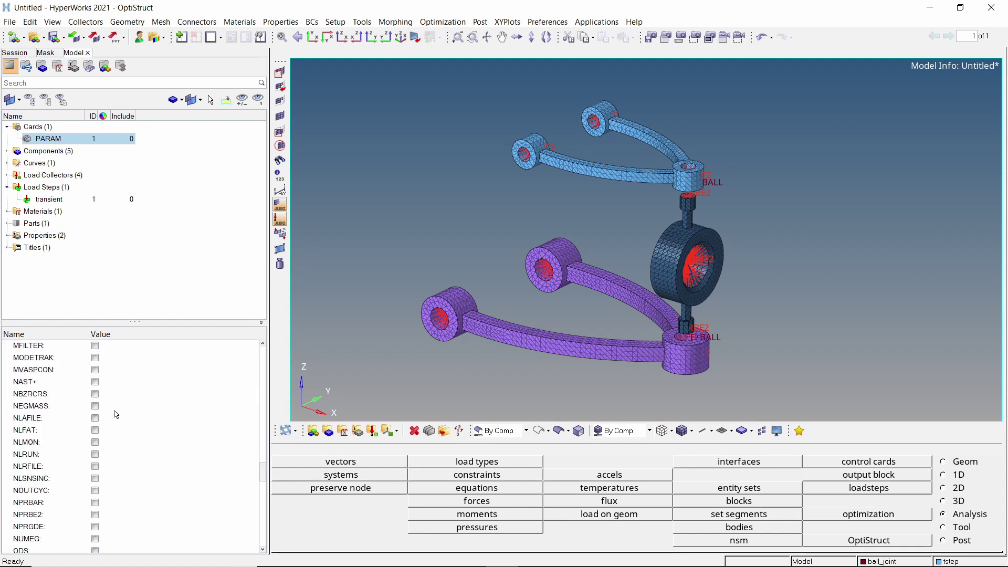
click(95, 419)
click(124, 432)
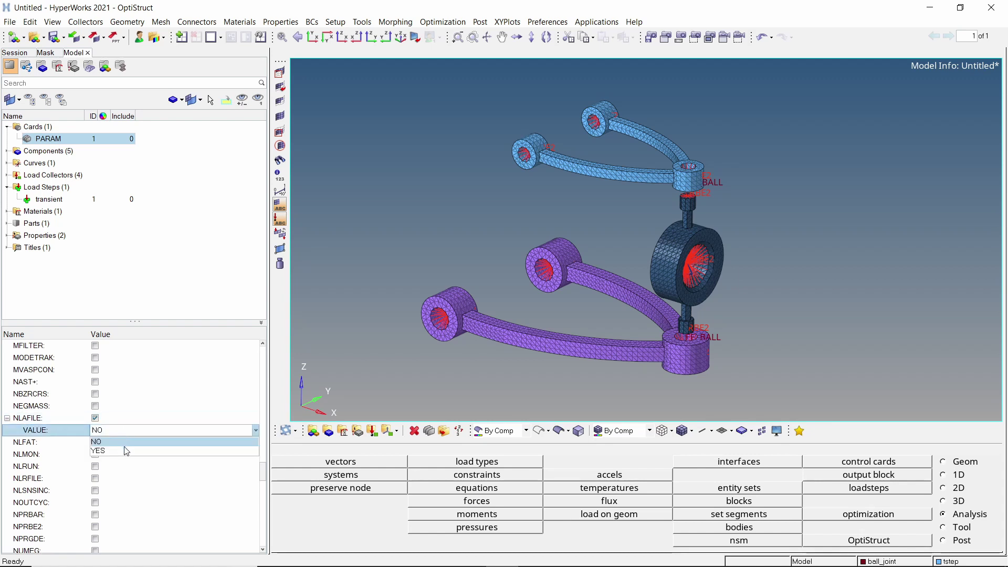
click(124, 449)
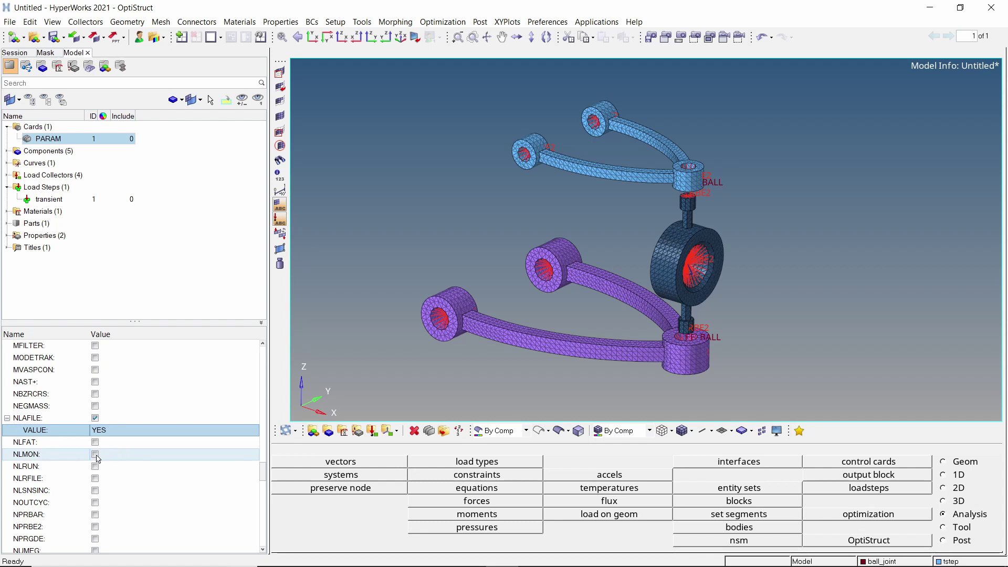
click(95, 455)
click(129, 467)
click(128, 486)
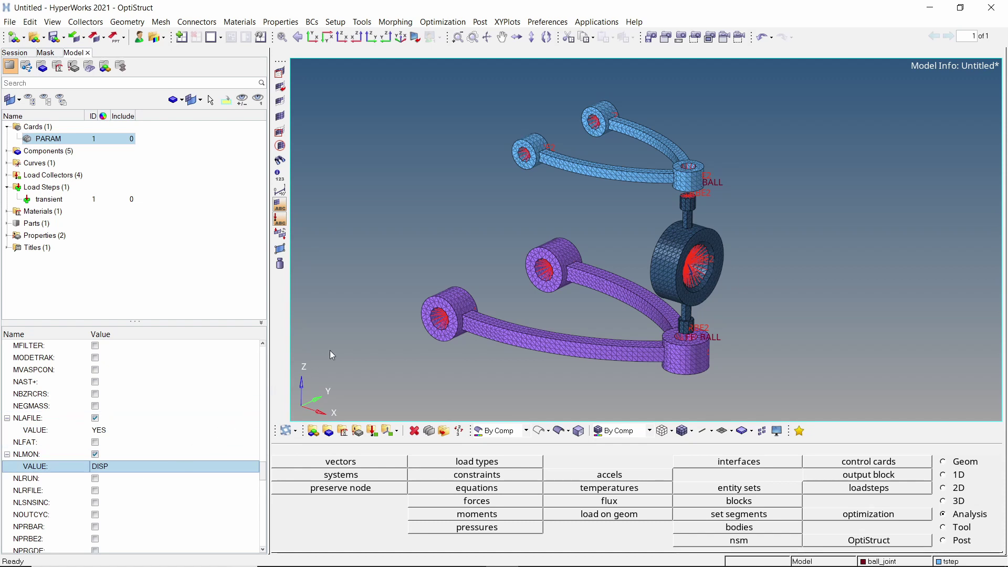
- Create a GLOBAL_OUTPUT_REQUEST card requesting DISPLACEMENT output in H3D format
key(ctrl+f)
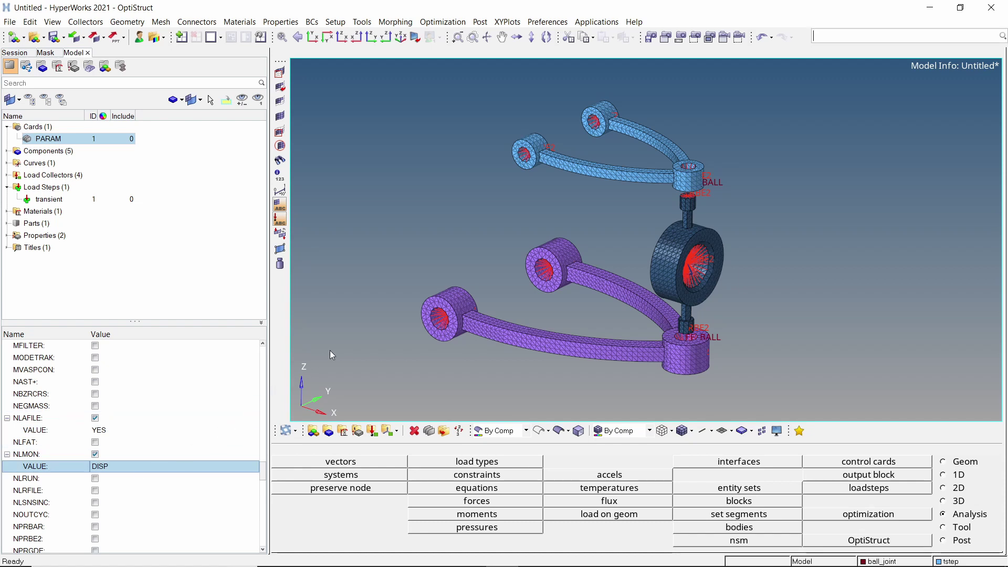
text(glo)
key(Down)
key(Return)
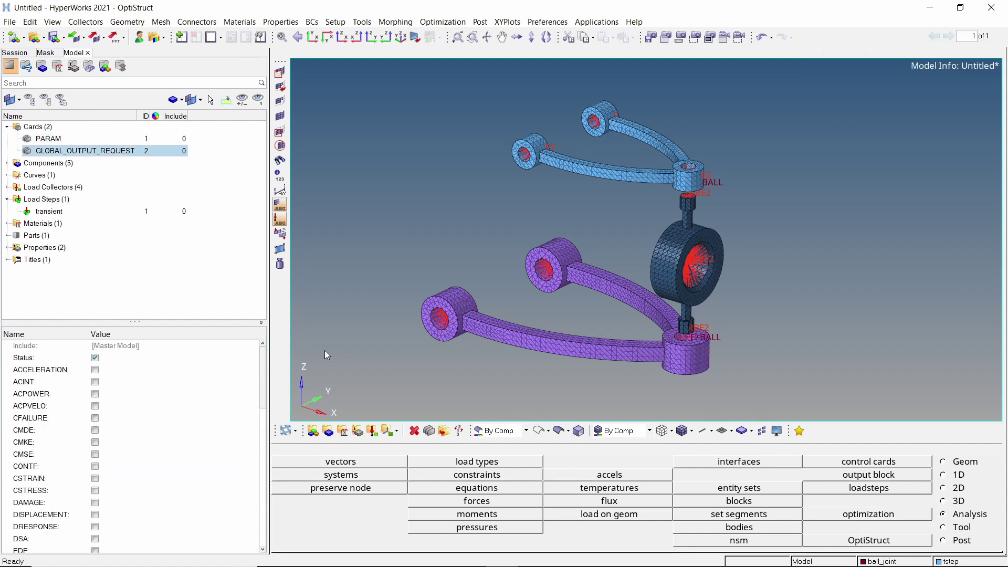
click(95, 516)
scroll(129, 499, down, 4)
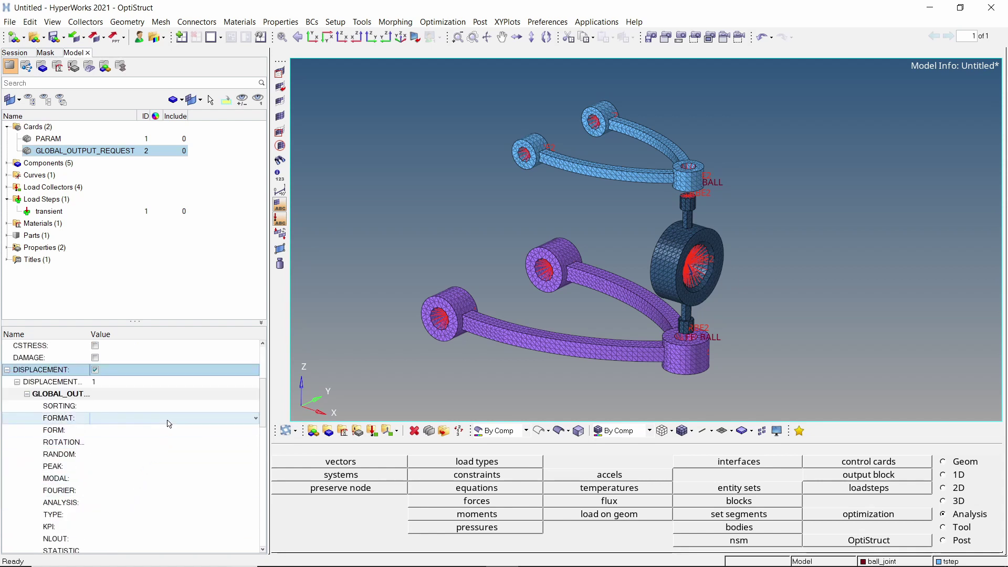
click(168, 420)
click(160, 459)
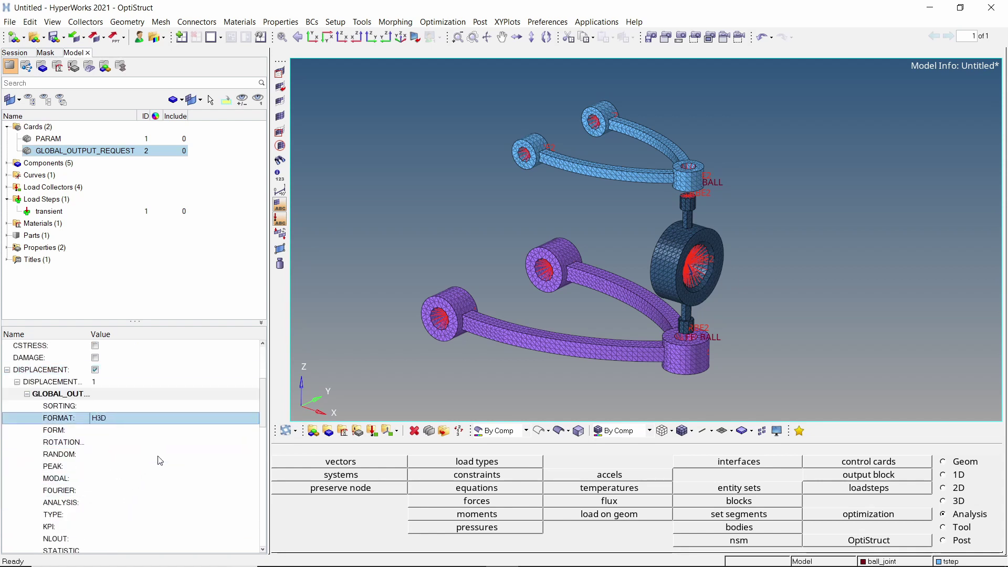
- Request GPFORCE and STRAIN output, both in H3D format
scroll(160, 460, down, 7)
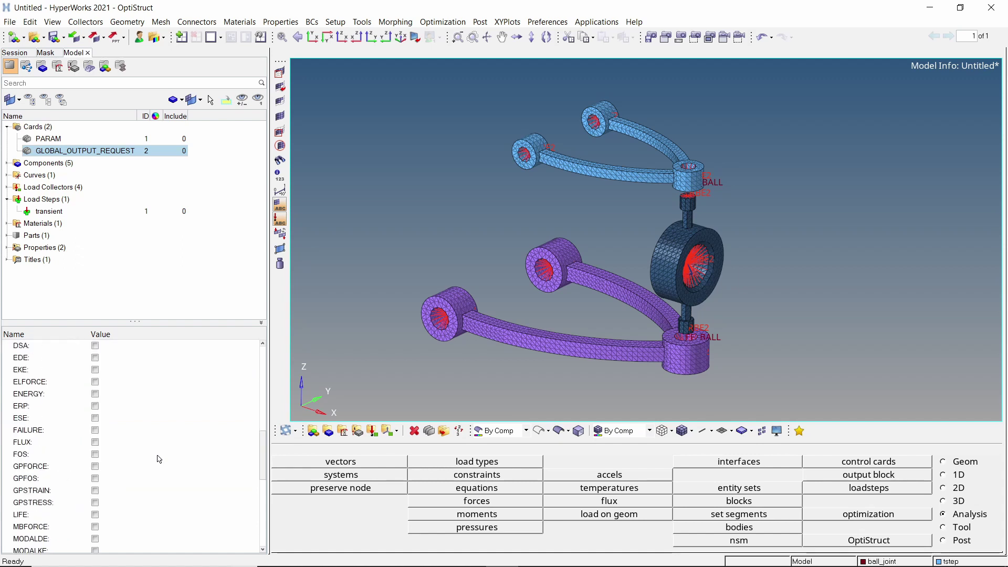
click(95, 466)
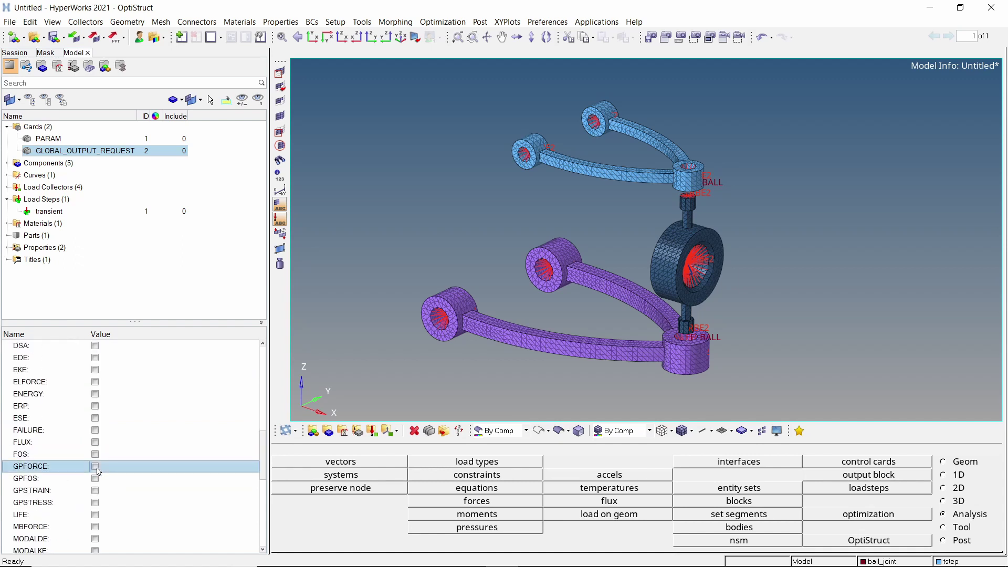
scroll(121, 447, down, 3)
click(158, 406)
click(157, 406)
click(156, 427)
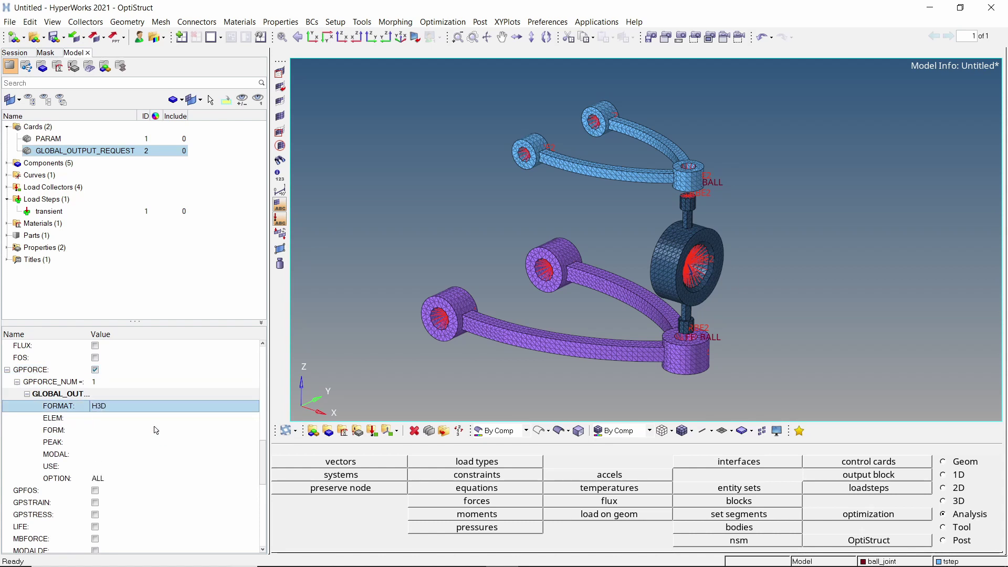
scroll(156, 430, down, 10)
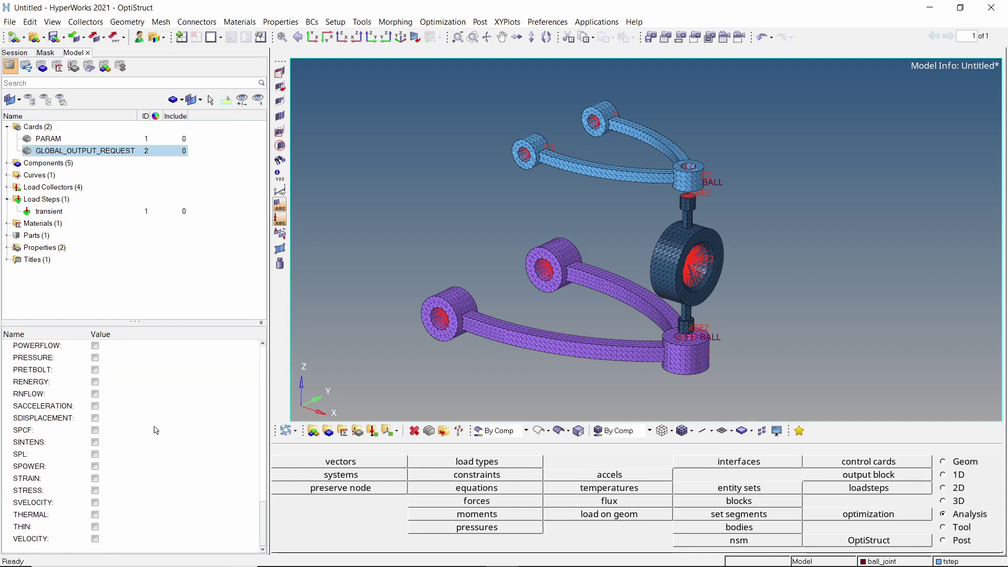
click(95, 479)
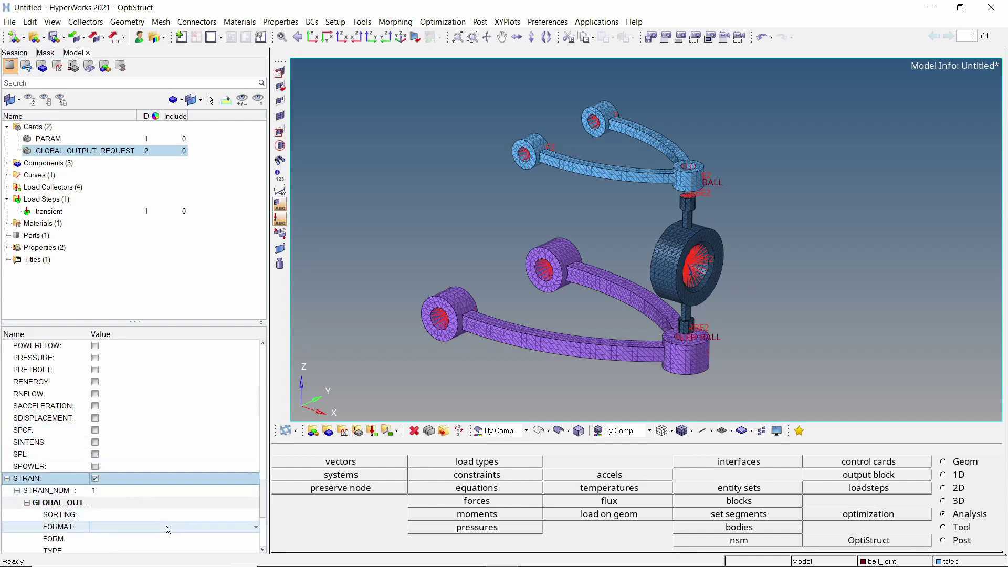
click(168, 530)
click(180, 471)
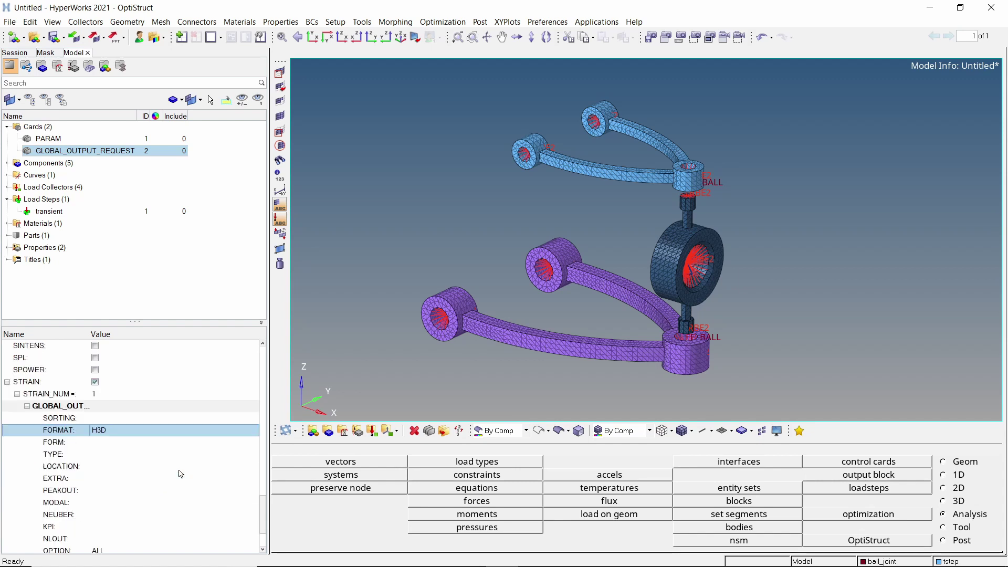
- Request STRESS output in H3D format with OPTION ALL
scroll(180, 474, down, 2)
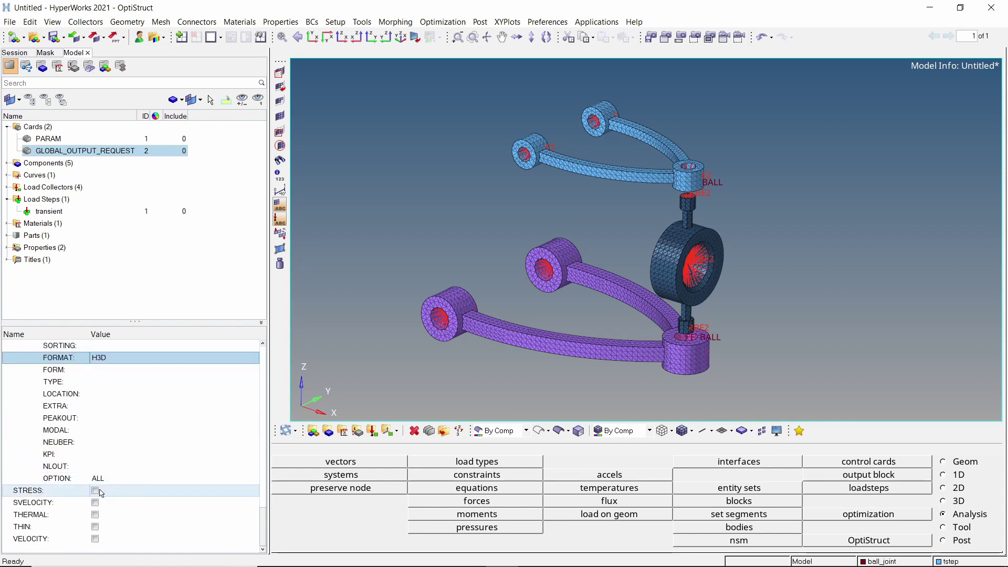
click(96, 491)
scroll(97, 491, down, 3)
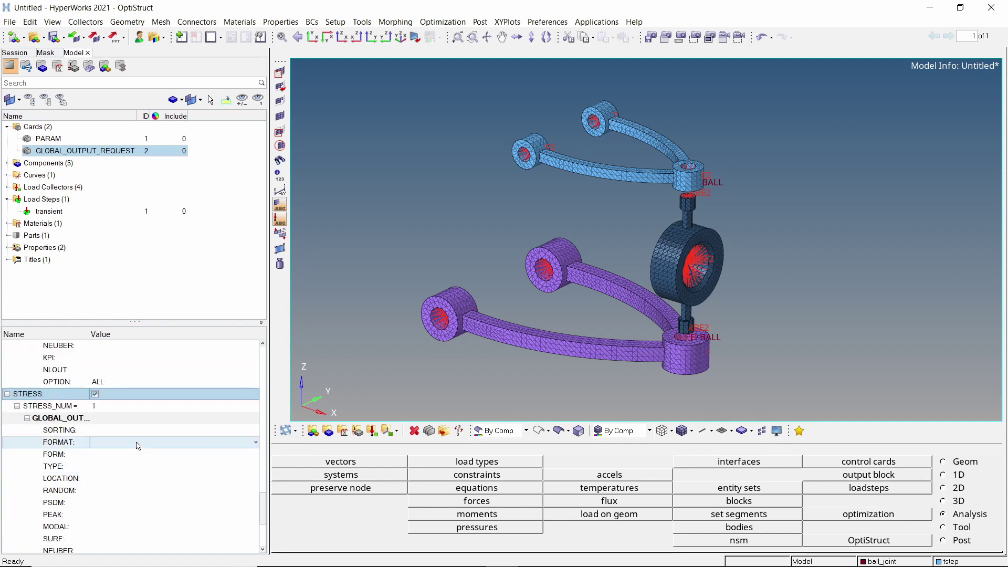
click(137, 446)
click(134, 472)
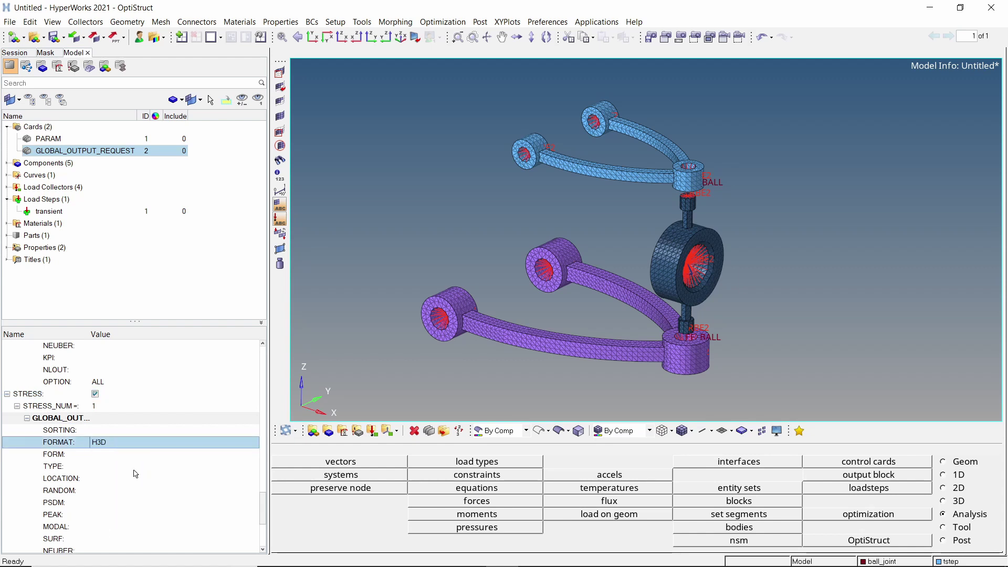
scroll(136, 474, down, 5)
click(136, 491)
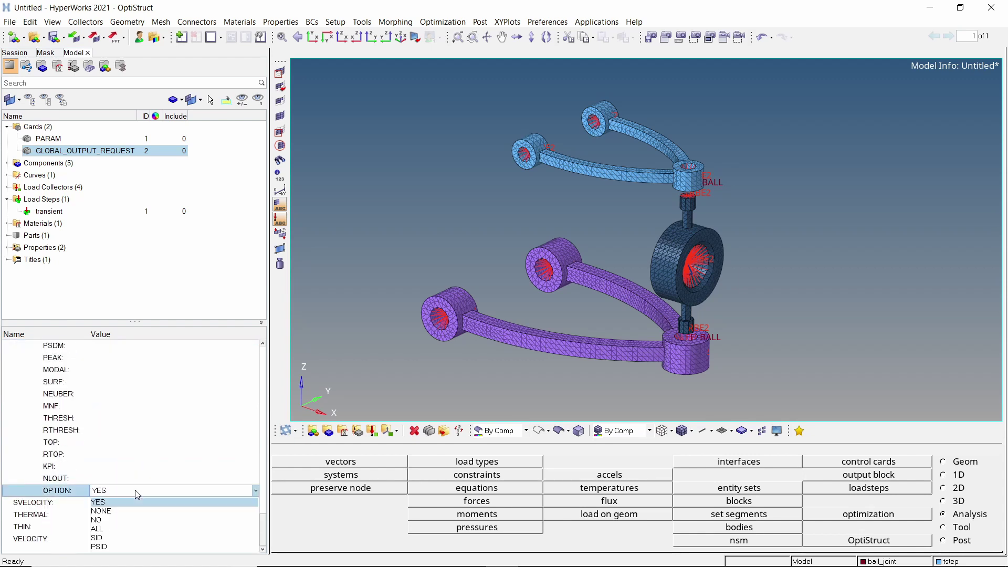
click(132, 529)
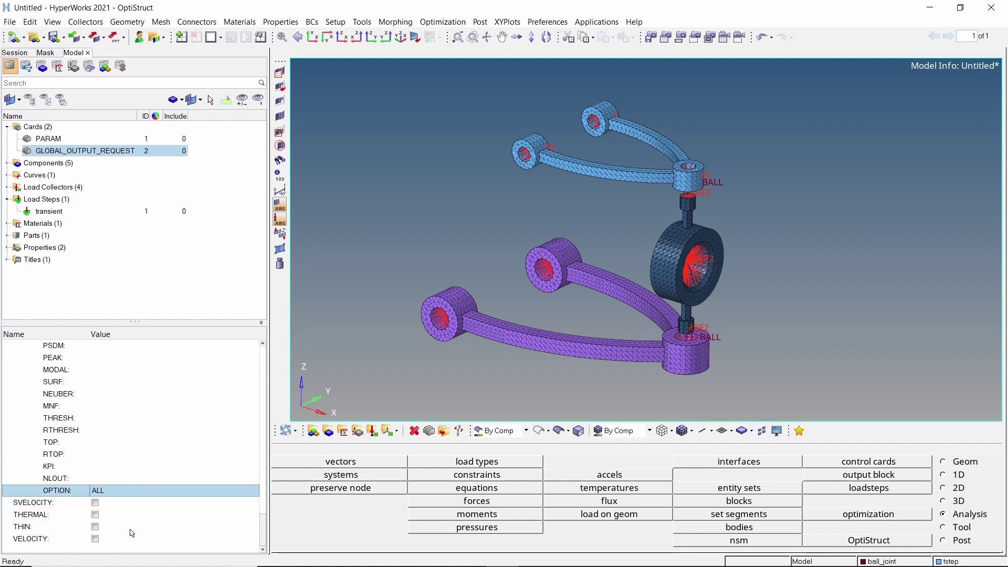
click(7, 200)
- Save the model as run1.hm inside a newly created Documents\run1 folder
click(7, 127)
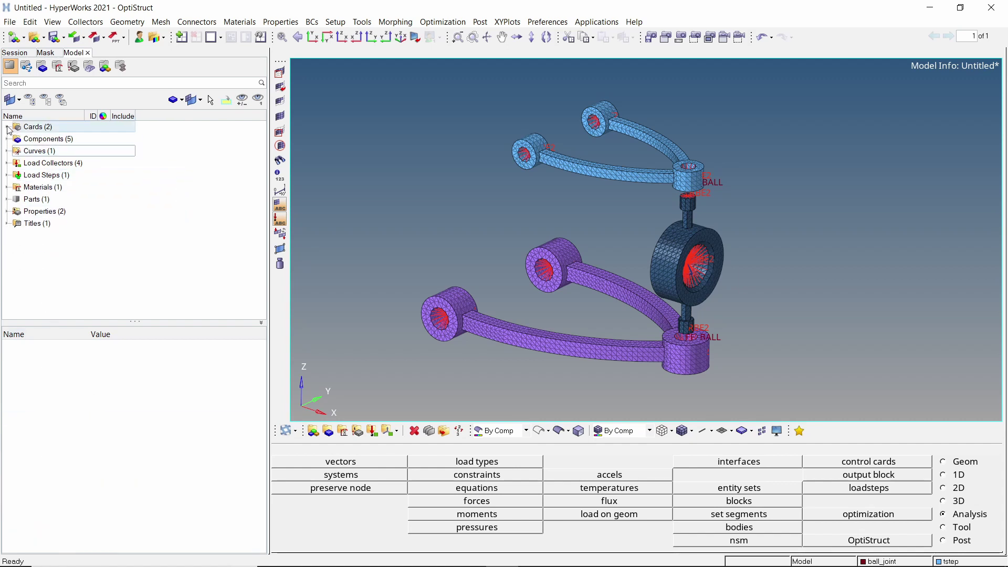
click(9, 23)
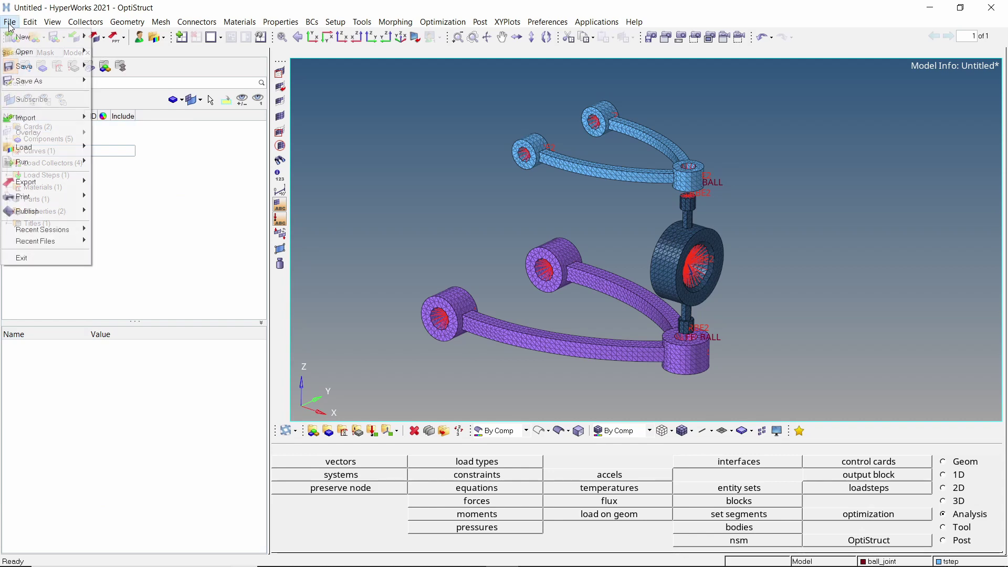
mouse_move(47, 64)
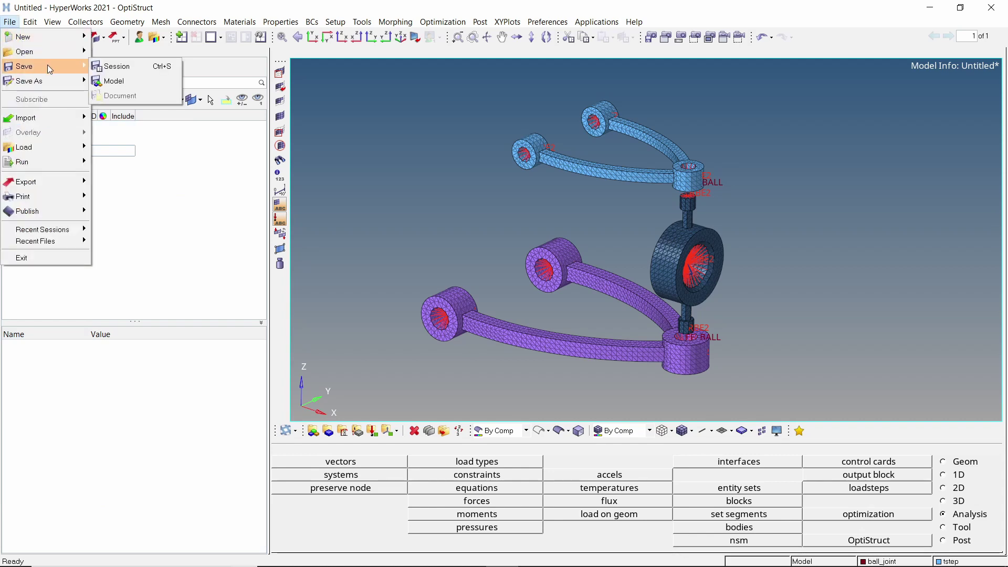
click(112, 83)
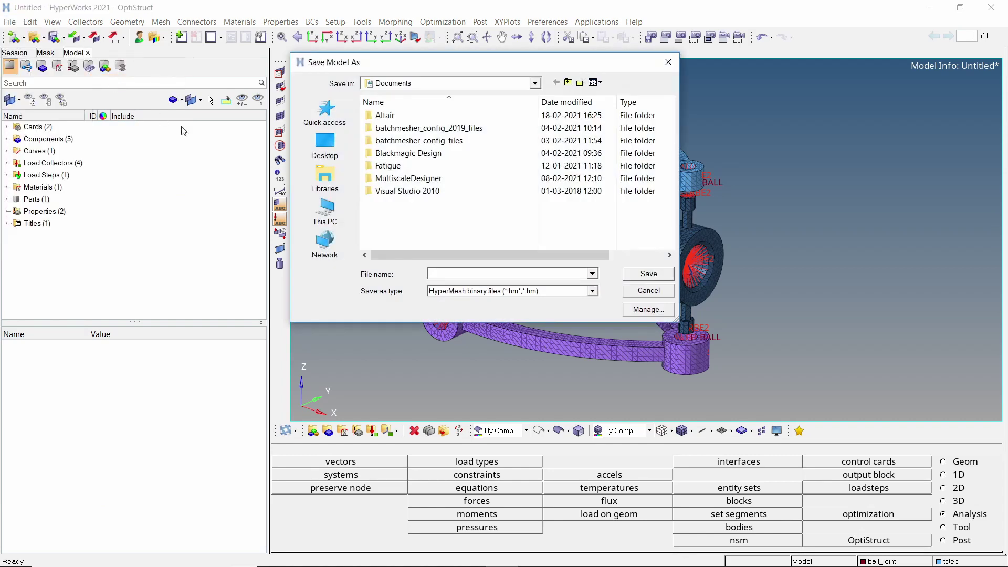
click(581, 82)
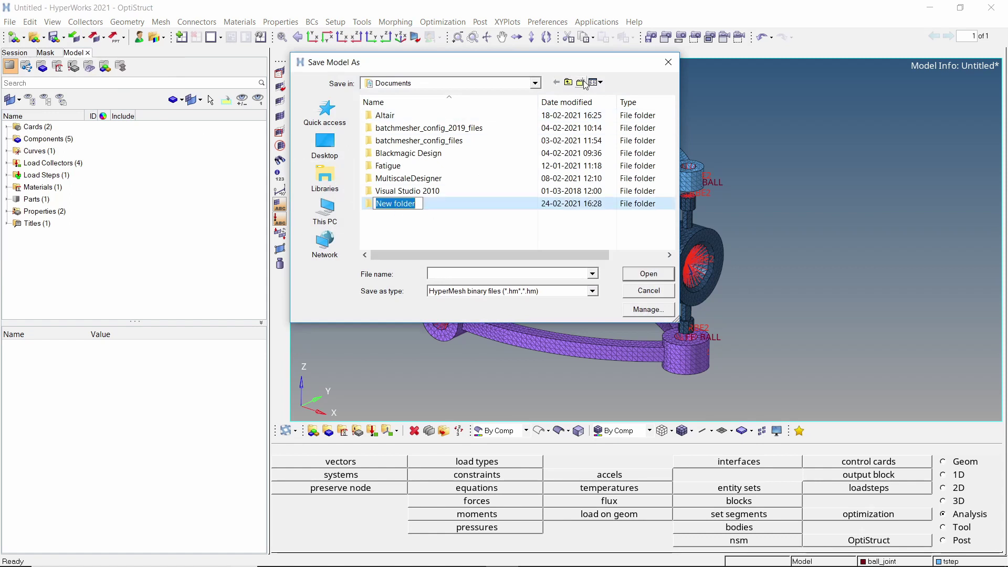
text(run1)
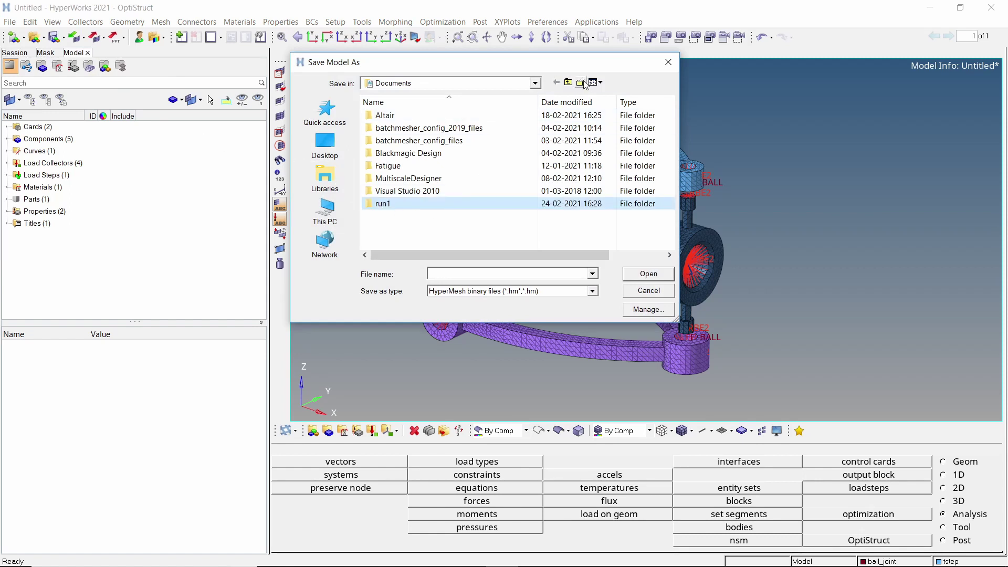
key(Return)
double_click(420, 203)
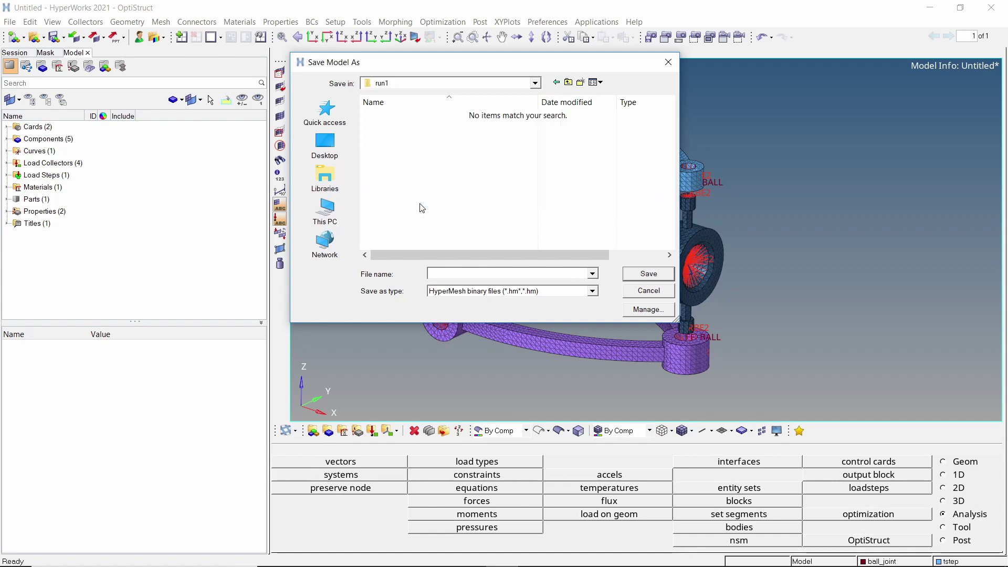
text(run1)
key(Return)
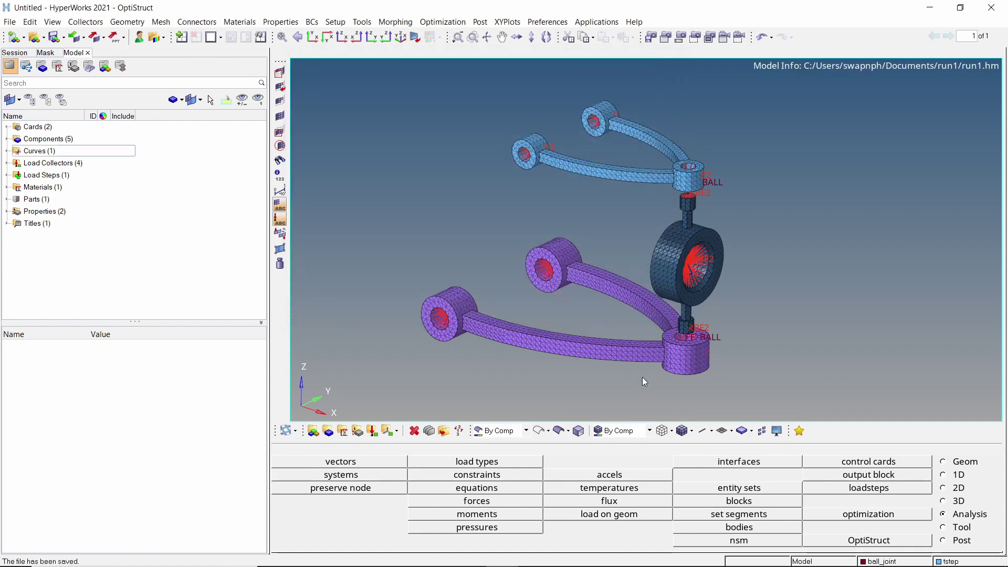
- Launch an OptiStruct analysis run of run1 with all entities exported
click(869, 541)
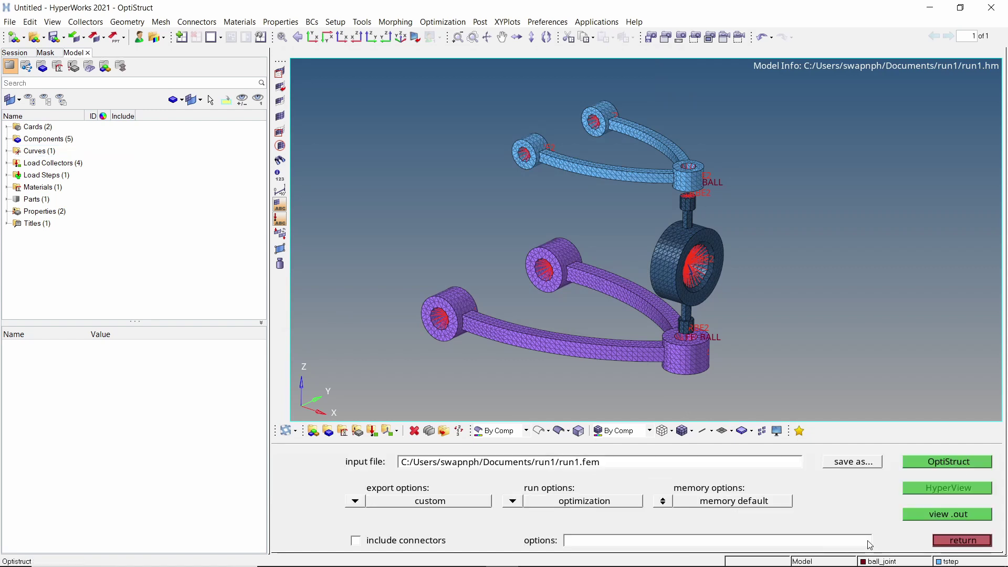
click(356, 502)
click(507, 503)
click(471, 504)
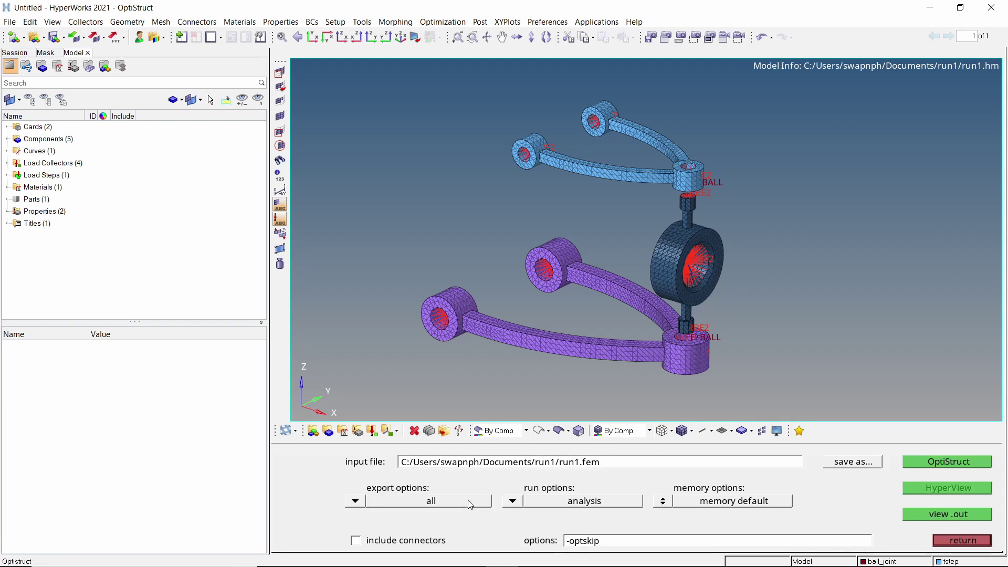
click(914, 462)
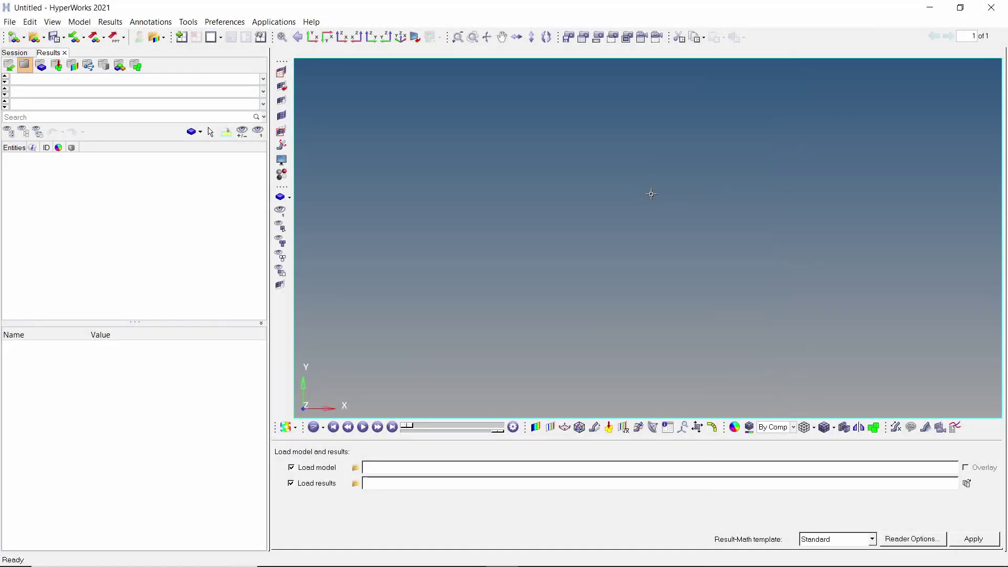
- Load run1.h3d from the run1 folder as both model and results
click(356, 468)
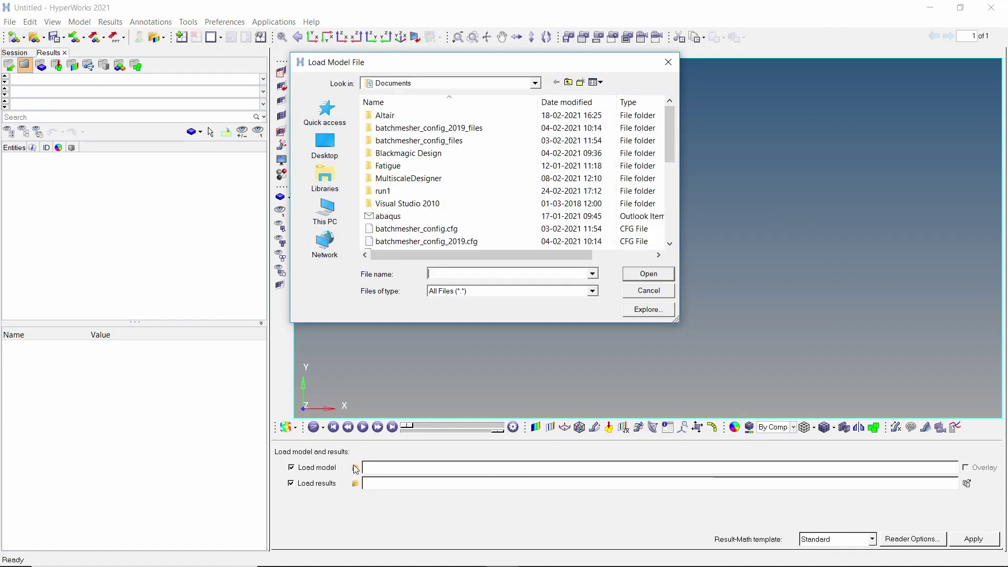
double_click(447, 191)
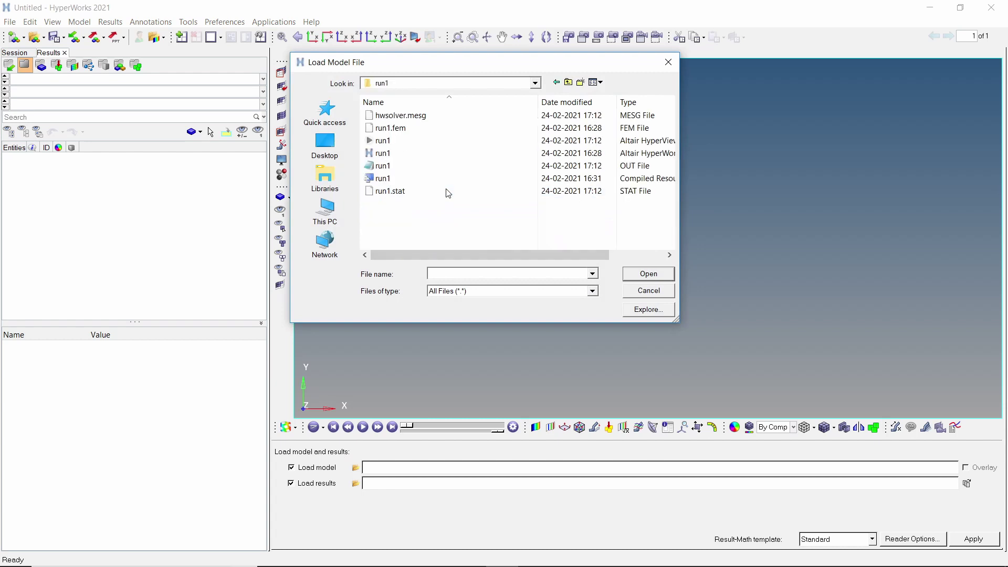
double_click(455, 140)
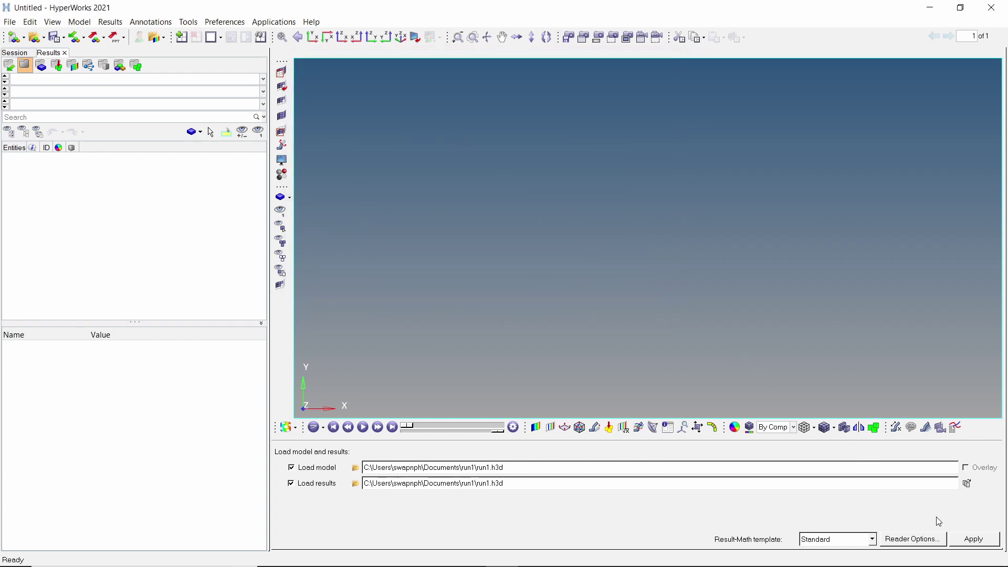
click(973, 539)
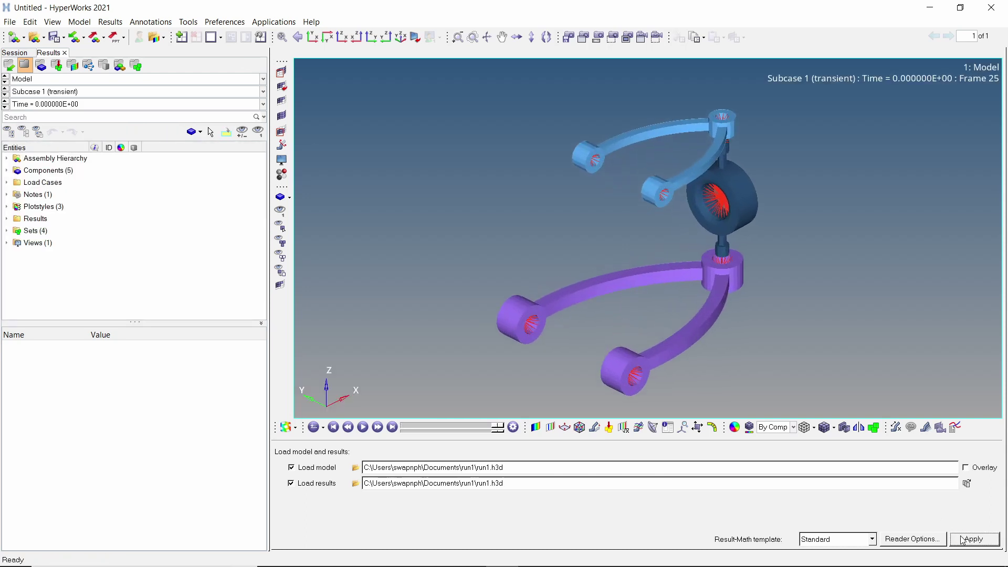
- Hide the rigids component, then rotate and zoom the suspension to face front
click(7, 171)
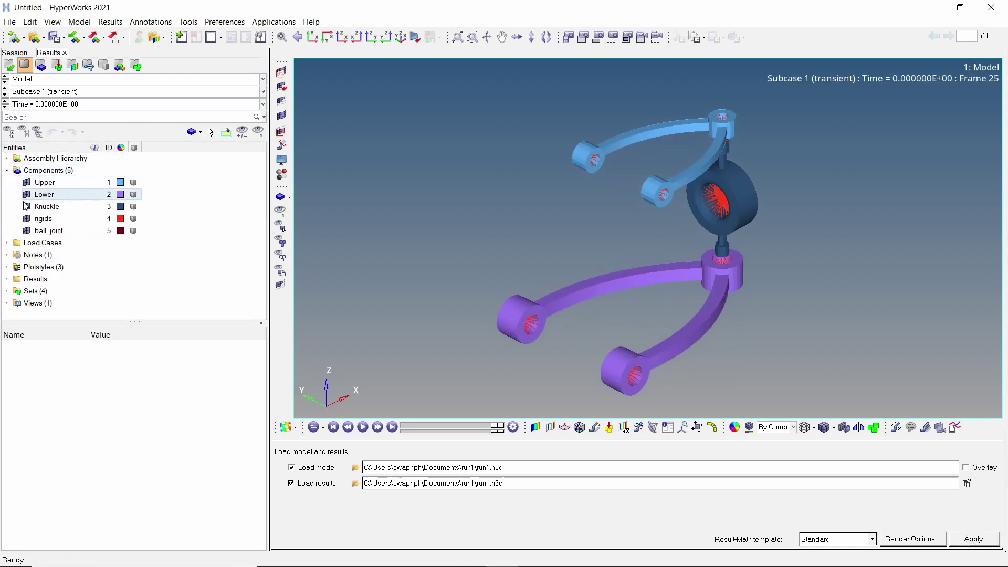
click(27, 219)
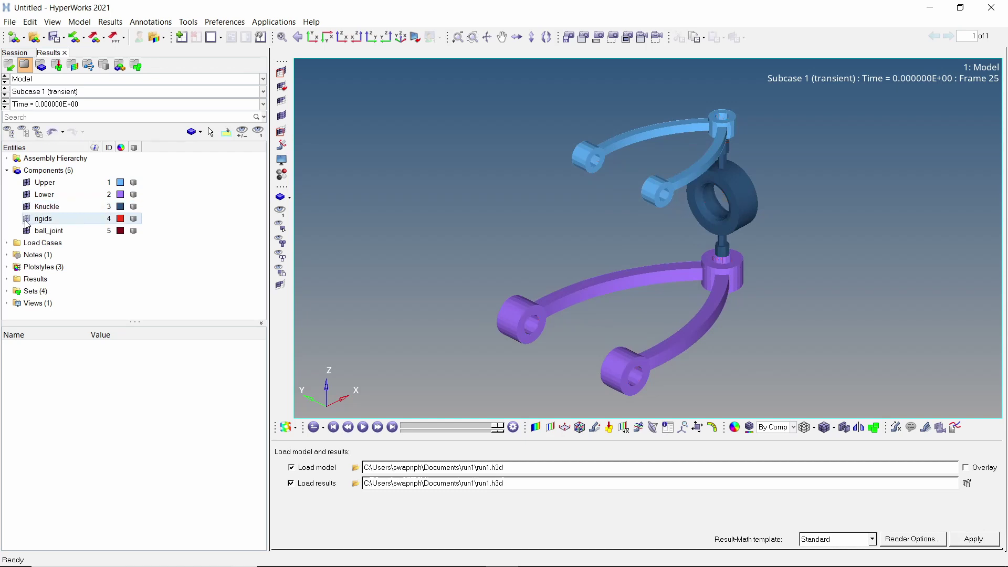
click(6, 171)
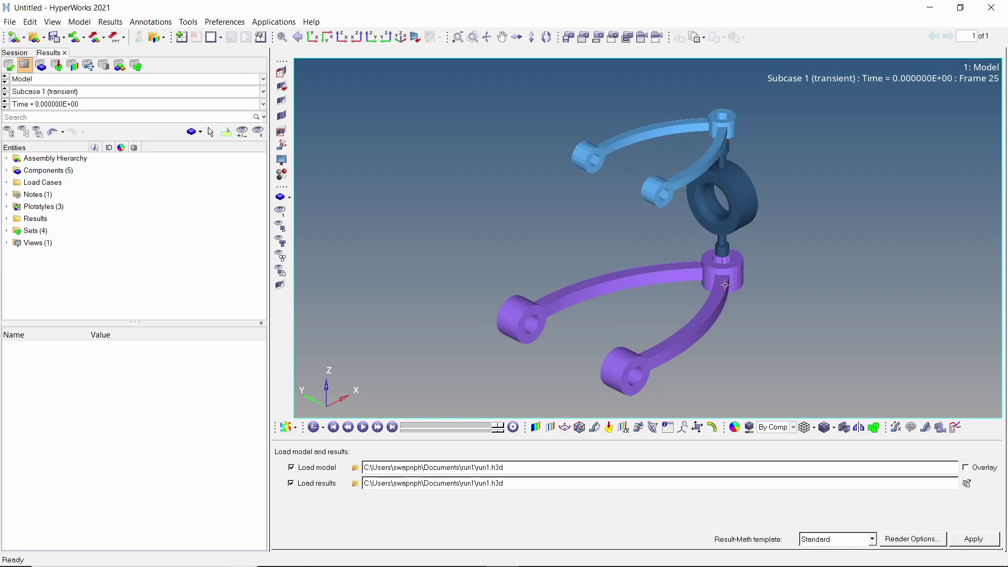
mouse_move(734, 295)
ctrl+mouse_down()
mouse_move(612, 308)
mouse_move(722, 281)
ctrl+mouse_up()
scroll(699, 270, up, 2)
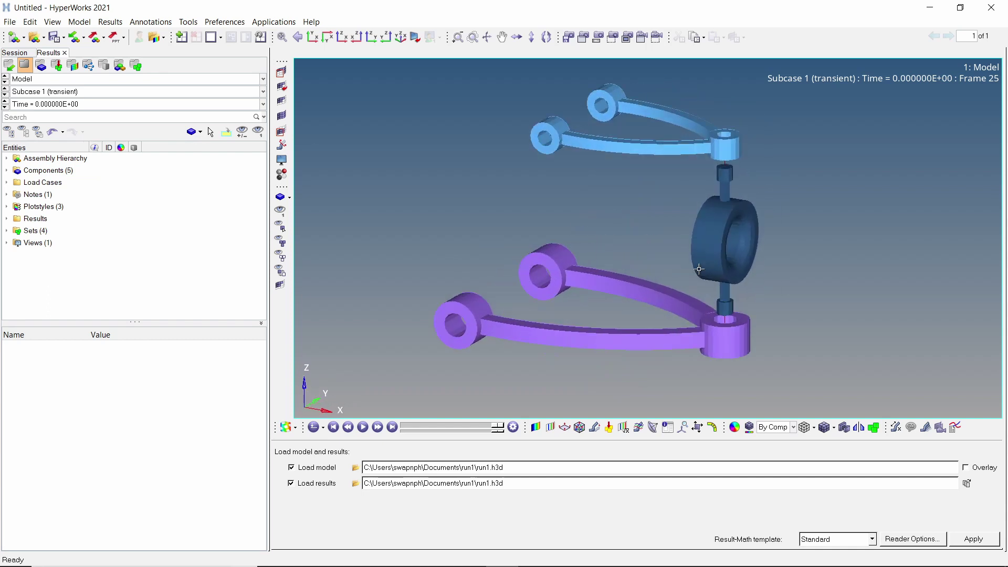
- Apply a Displacement Mag contour and play it in Transient animation mode
click(534, 428)
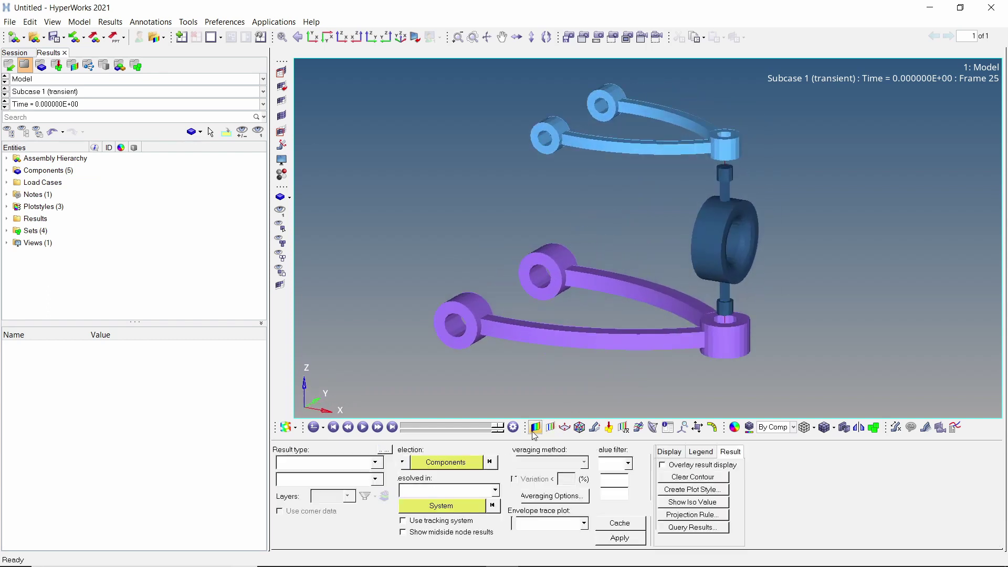
click(625, 538)
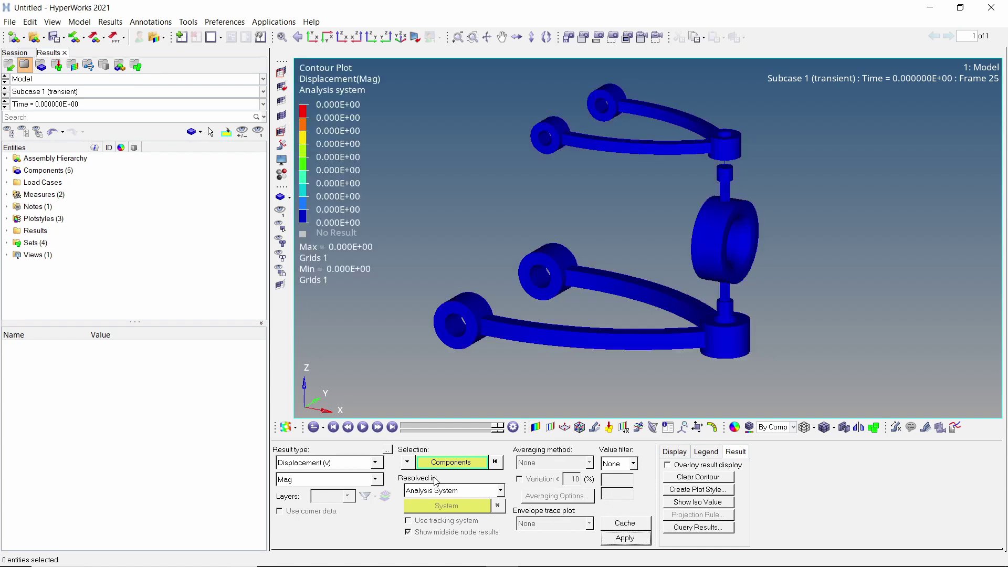
click(324, 427)
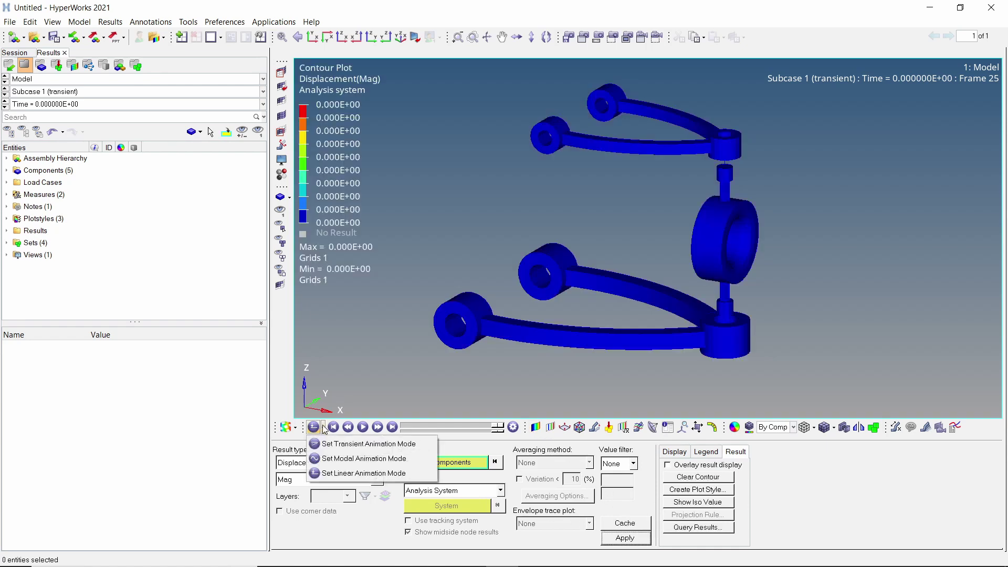
click(334, 444)
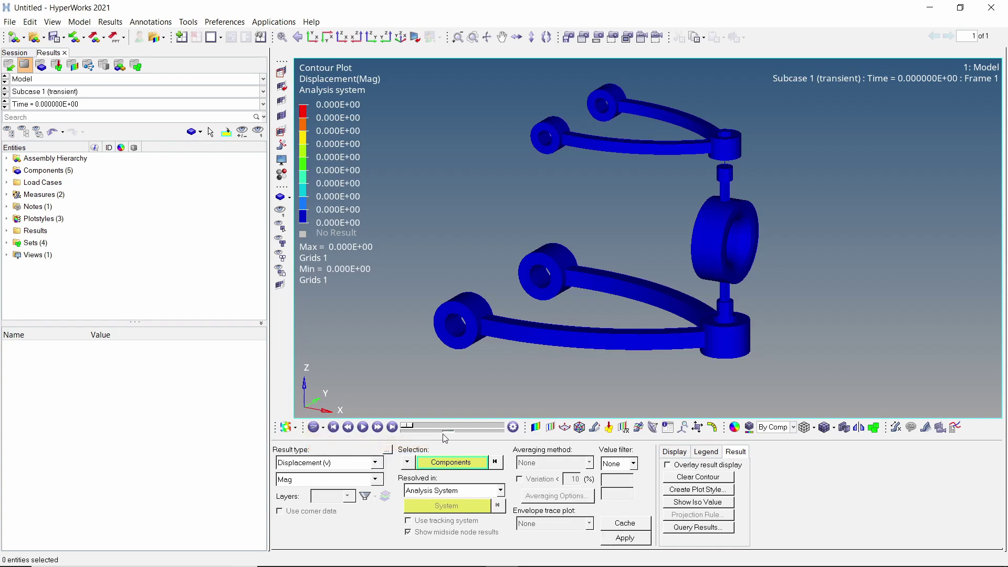
click(366, 429)
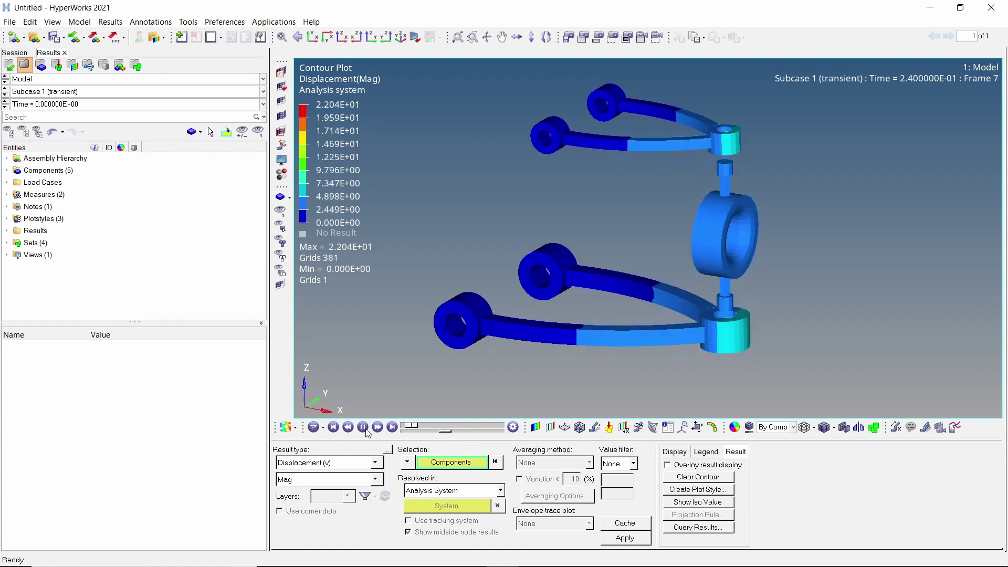
click(376, 462)
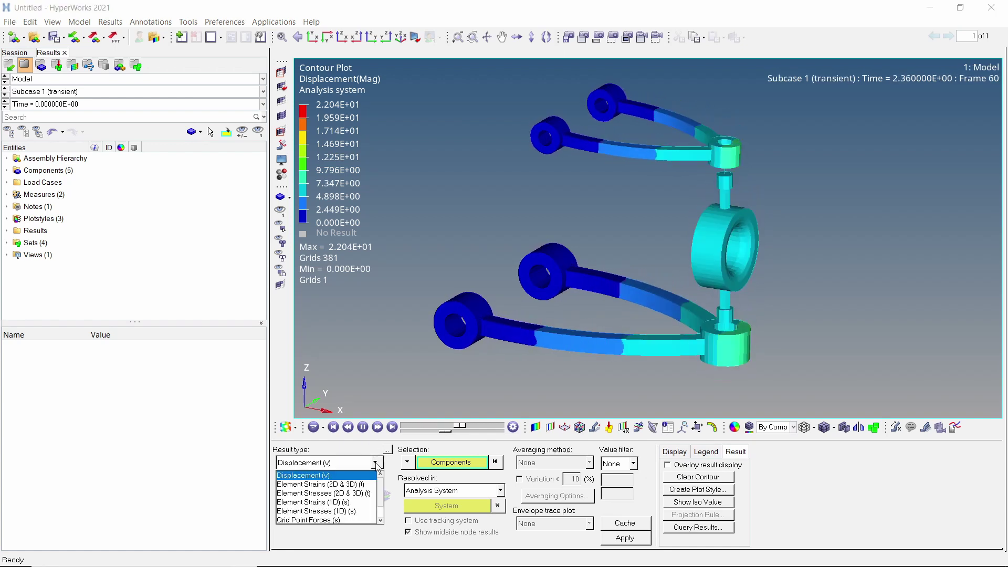
- Apply an Element Stresses (2D & 3D) vonMises contour using Simple averaging
click(362, 493)
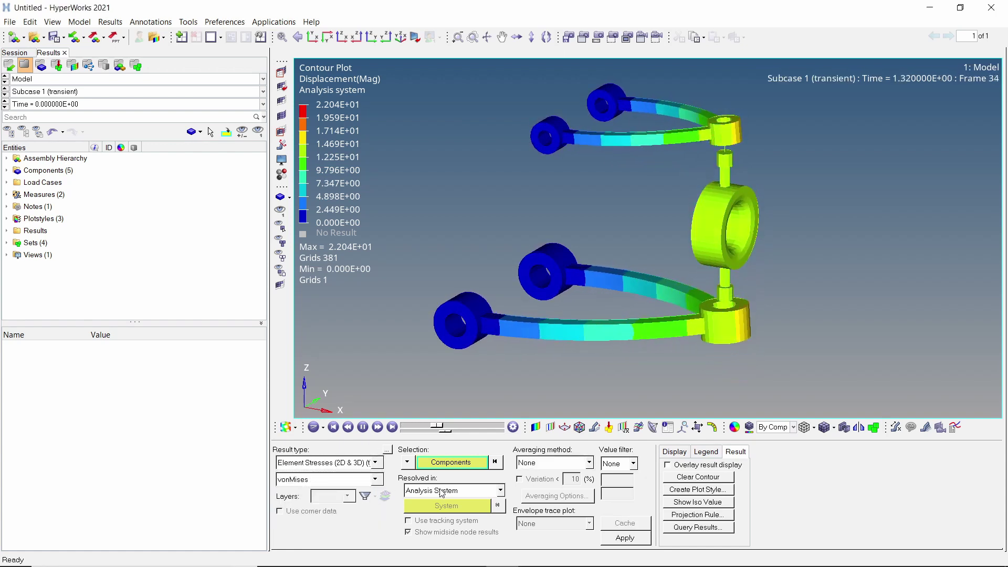
click(541, 463)
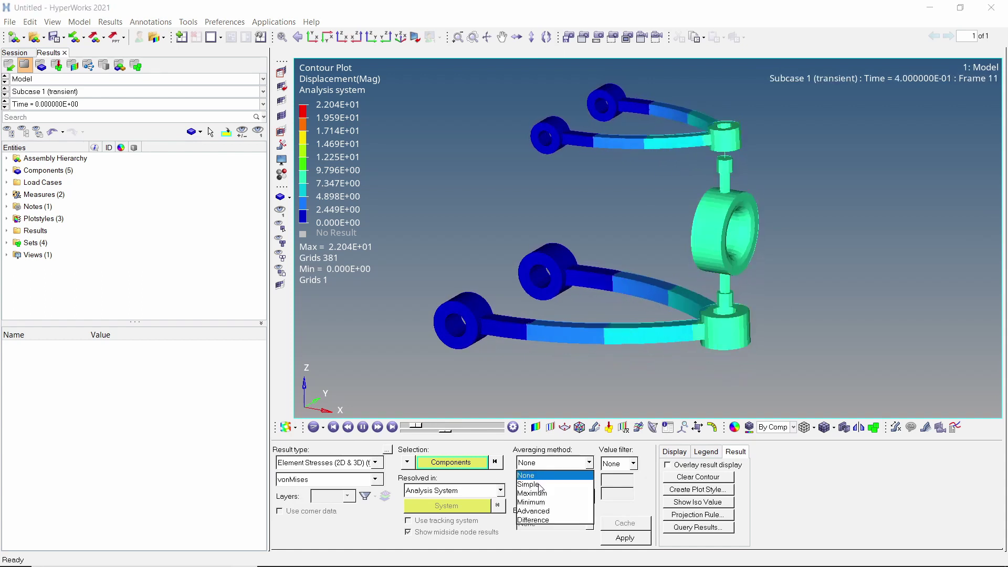
click(541, 484)
click(624, 539)
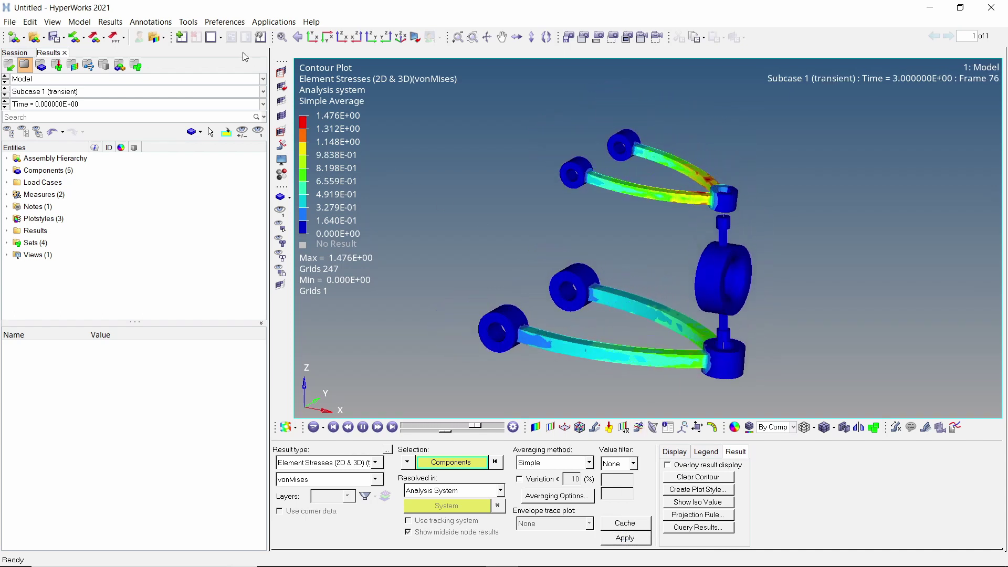
- Switch to the two-pane side-by-side layout and load HyperGraph 2D in the right window
click(222, 39)
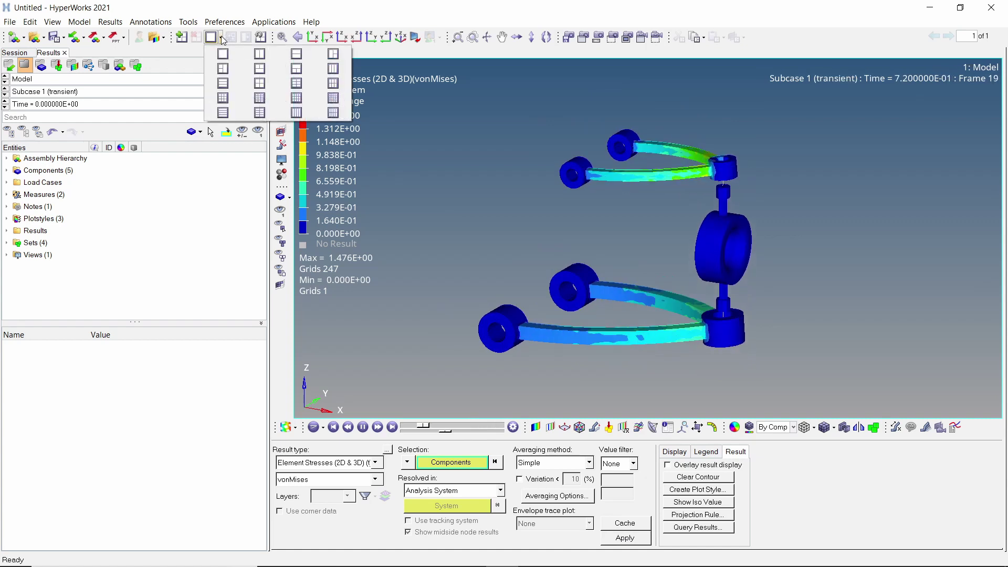
click(265, 60)
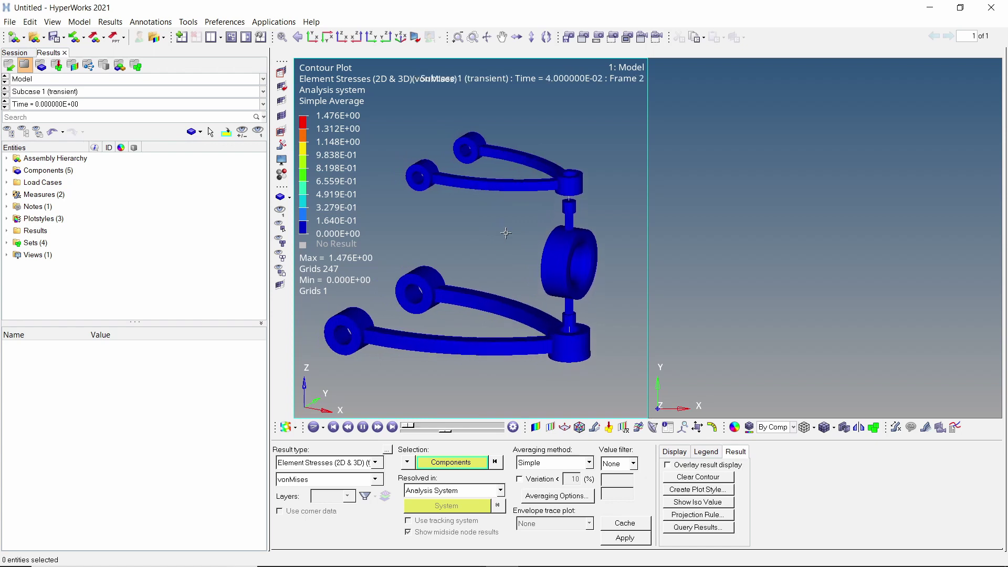
click(704, 260)
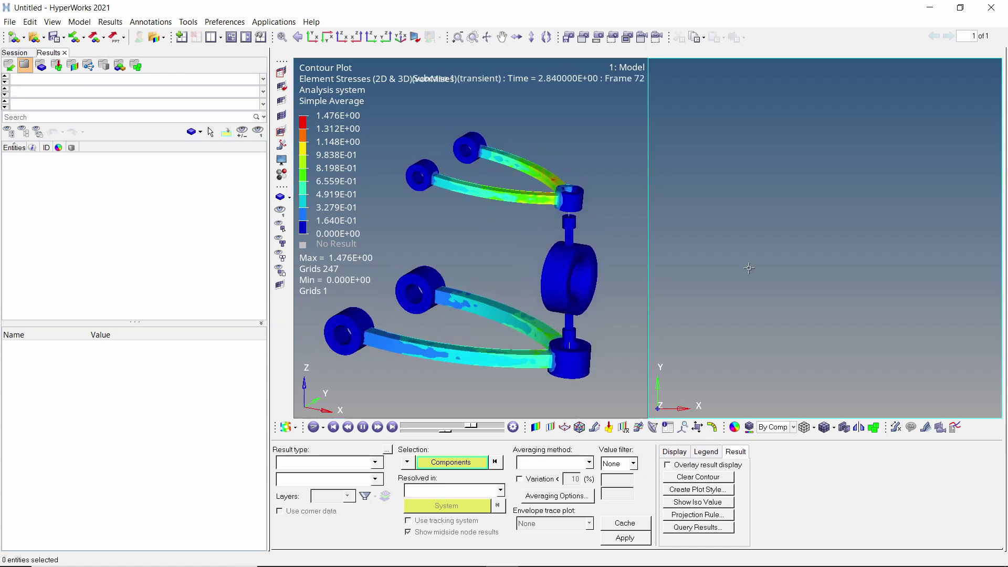
click(295, 428)
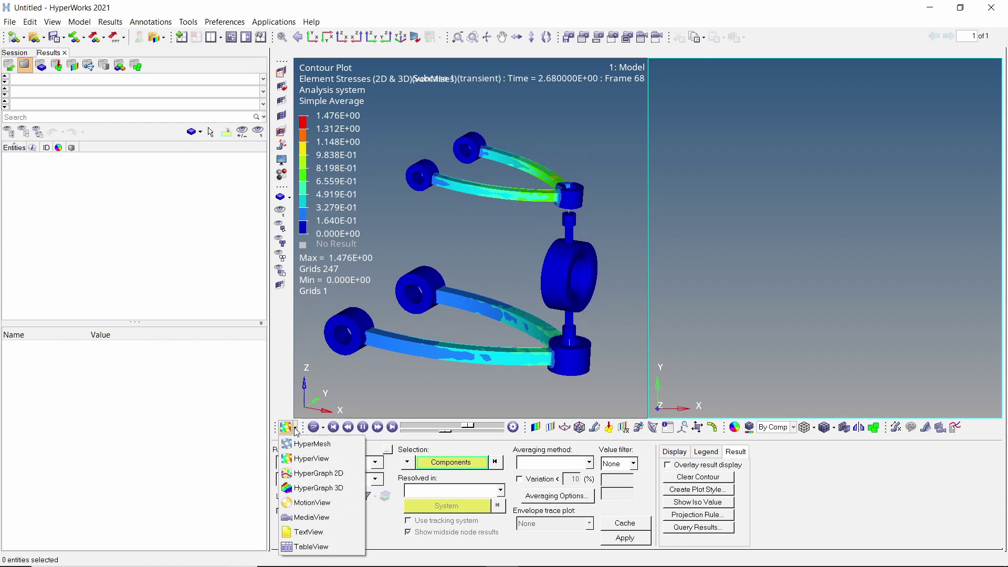
click(300, 473)
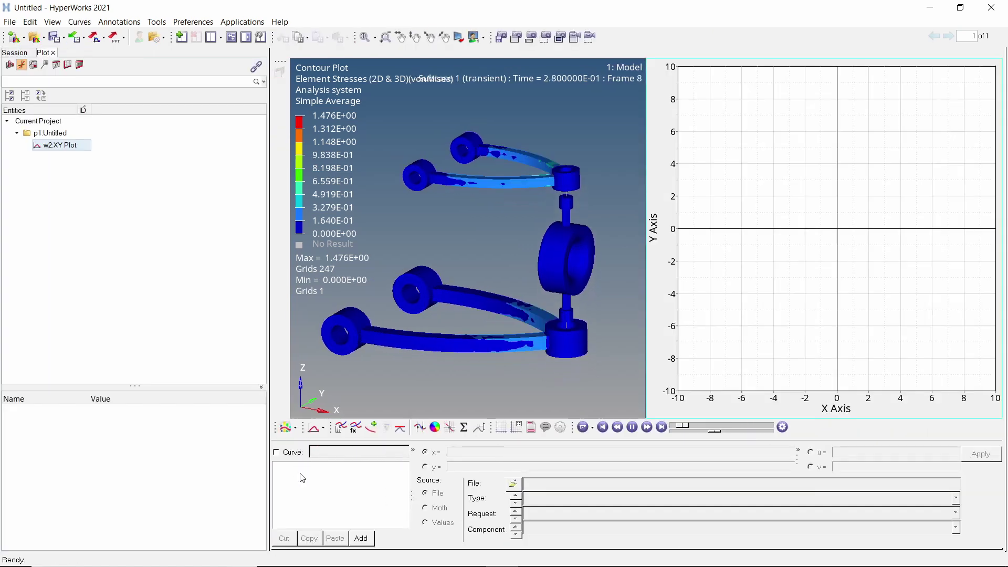
- In Create Curves by File, add run1.h3d from the run1 folder as the data file
click(340, 428)
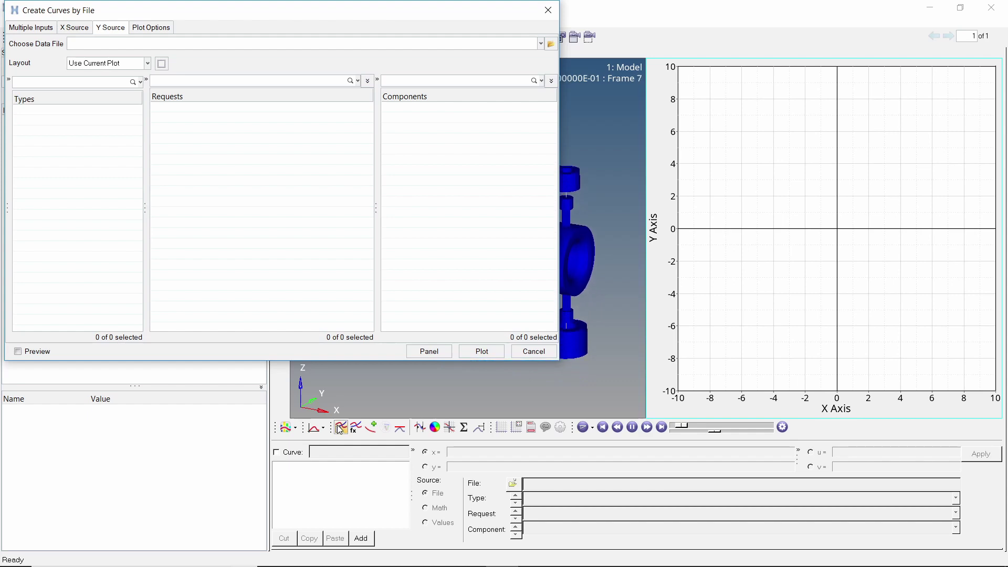
click(30, 29)
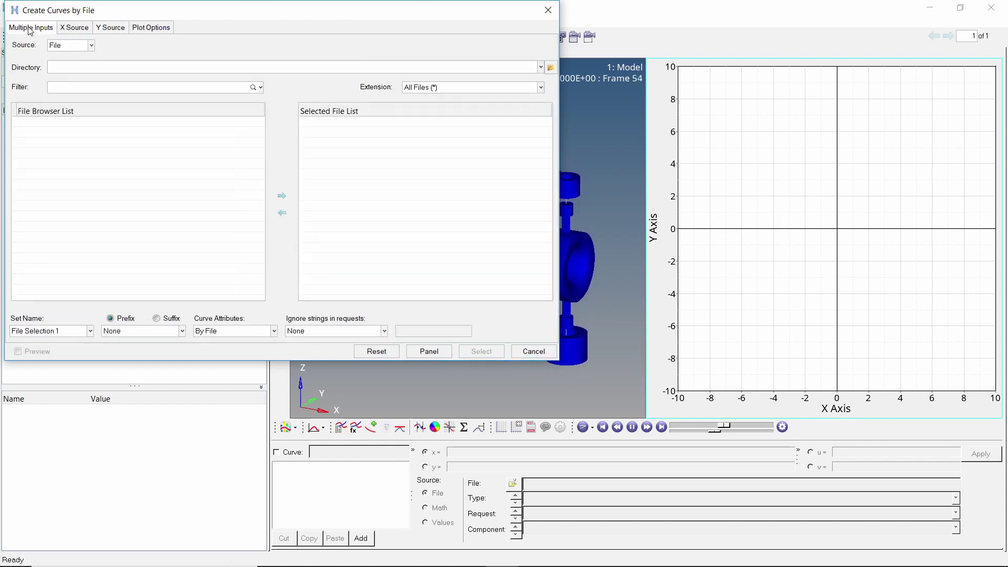
click(551, 67)
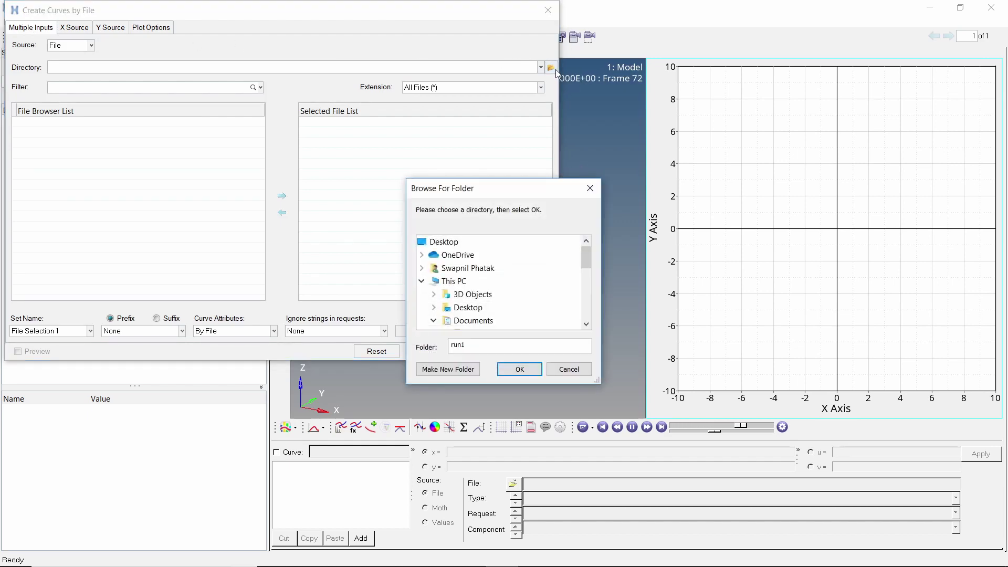
scroll(478, 309, down, 3)
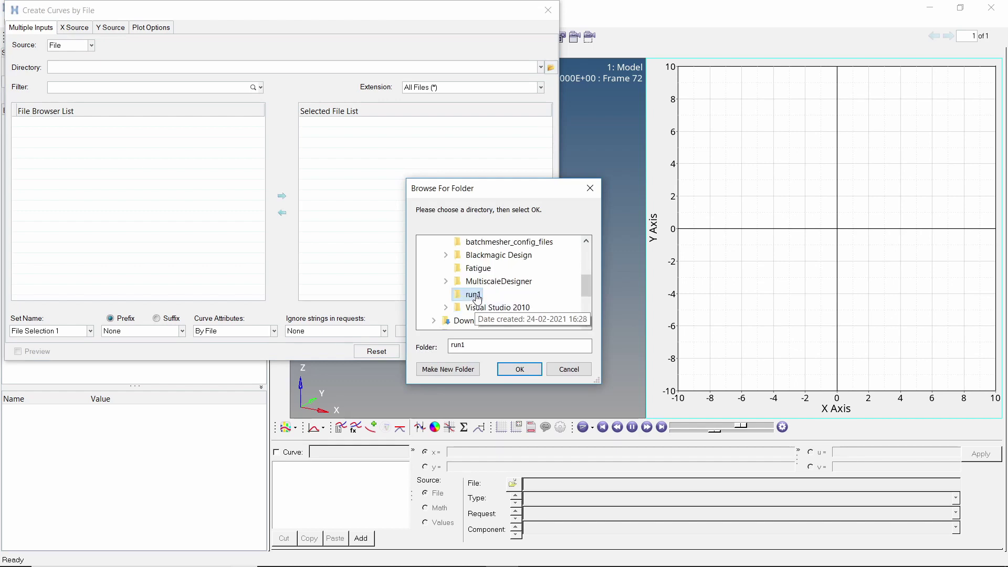
click(520, 369)
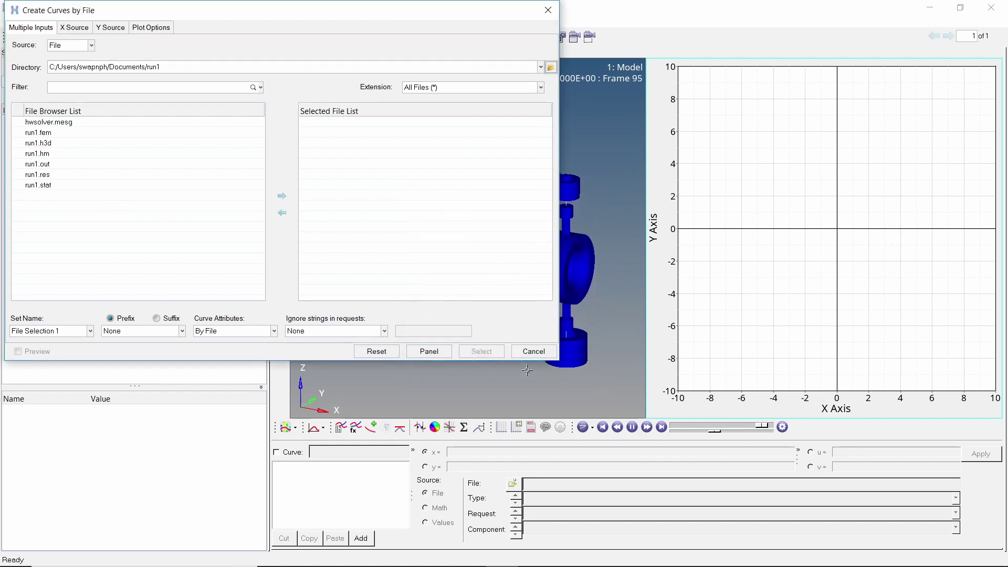
click(48, 144)
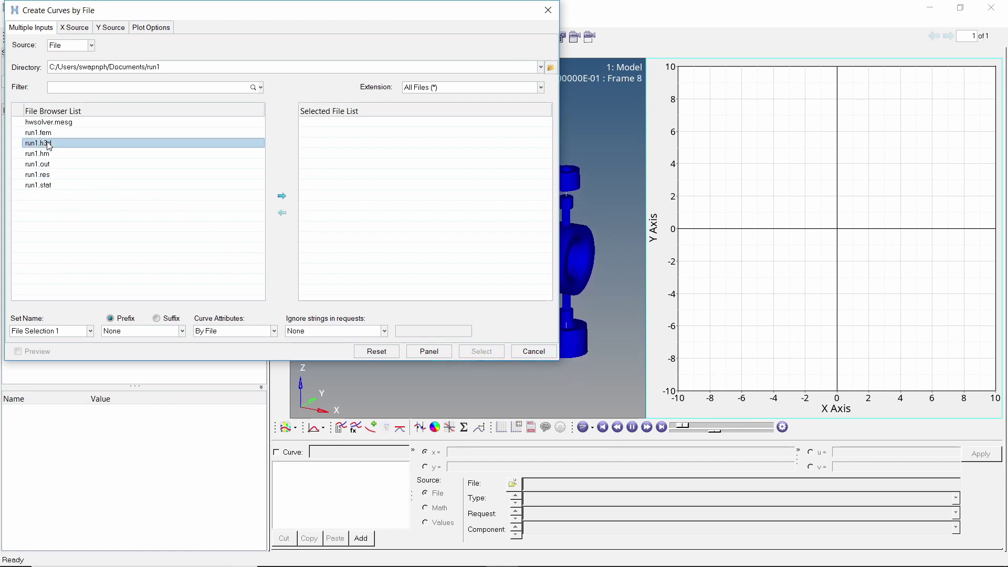
click(282, 197)
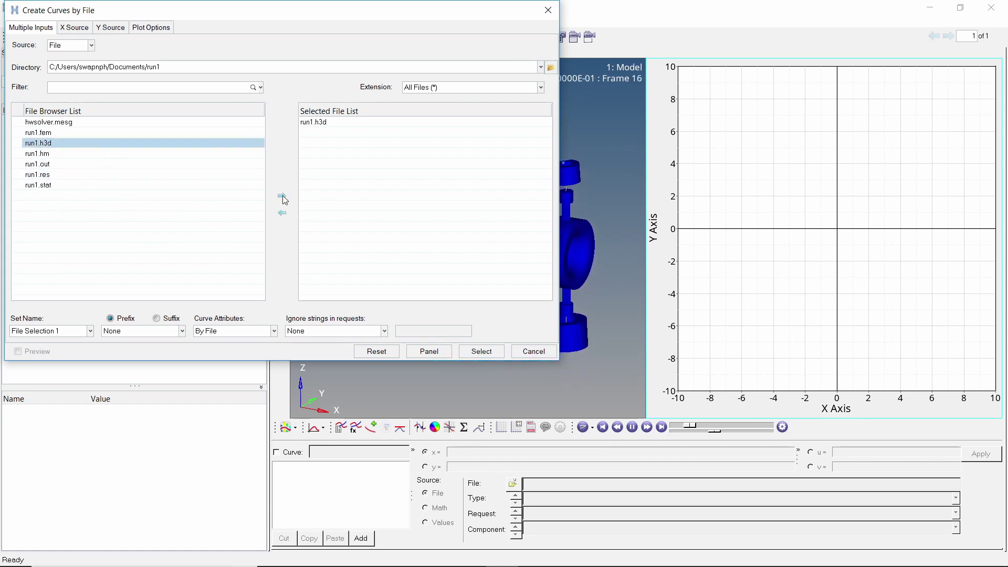
click(339, 123)
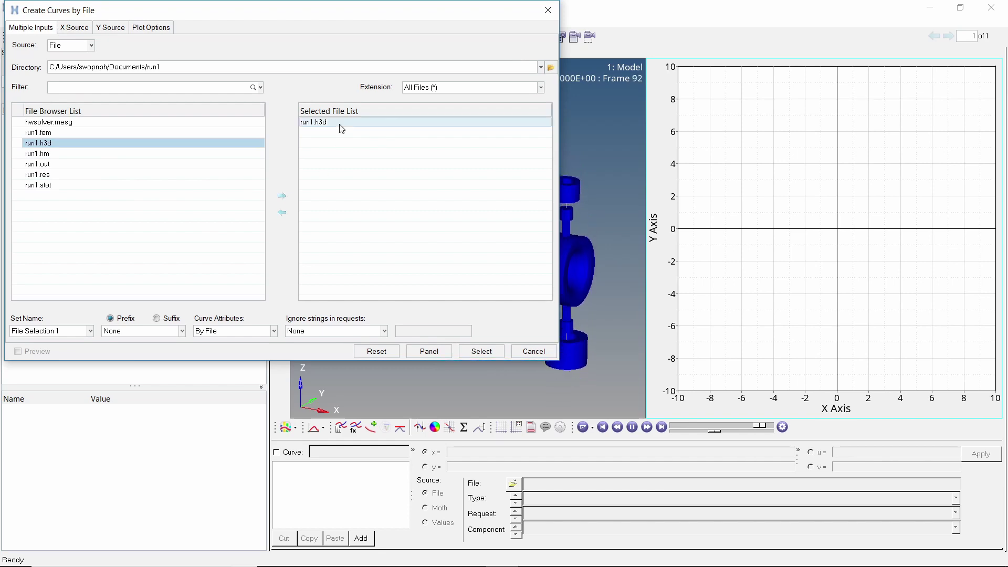
click(481, 351)
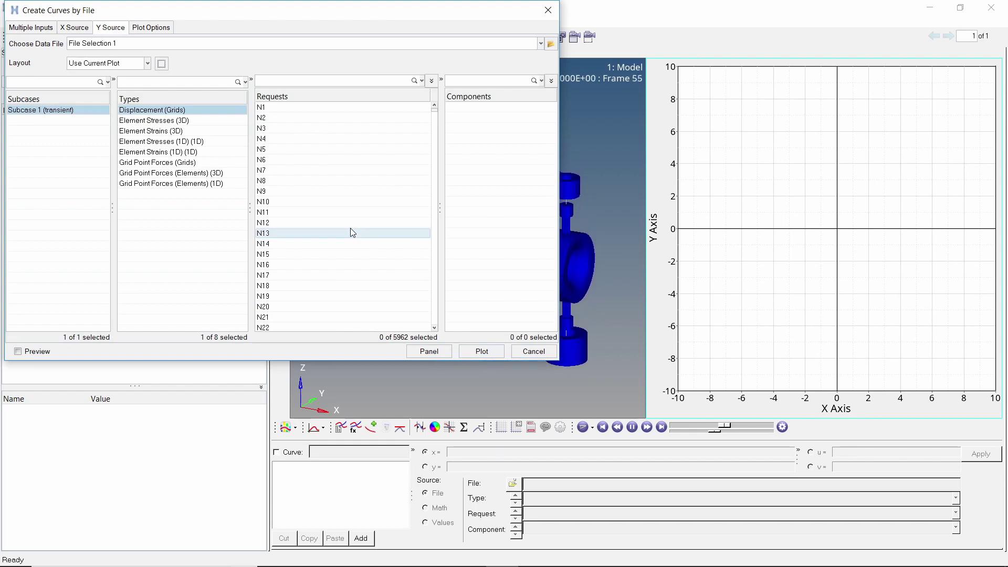
- Plot Displacement (Grids) for node N5398, component Z, against Time
click(72, 27)
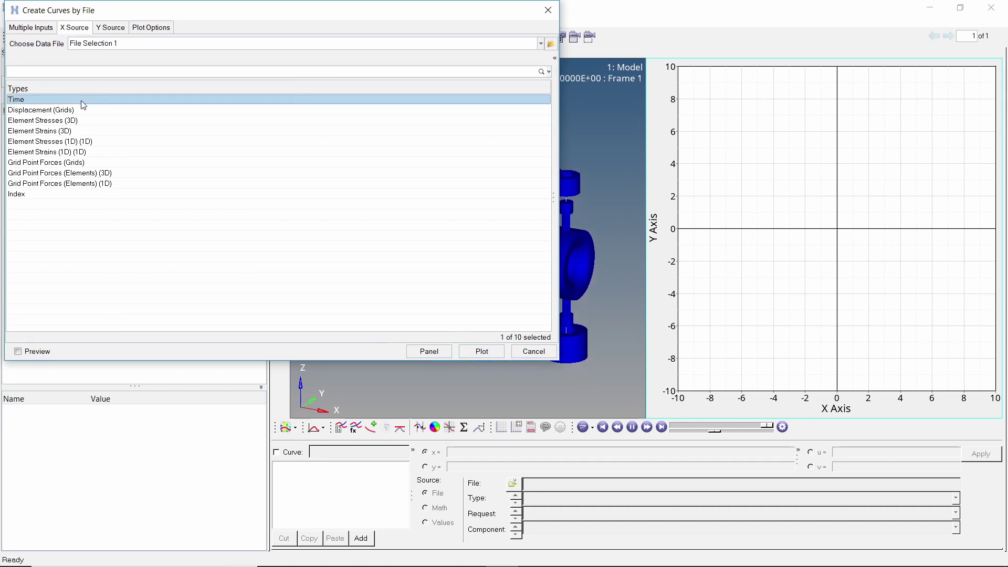
click(98, 30)
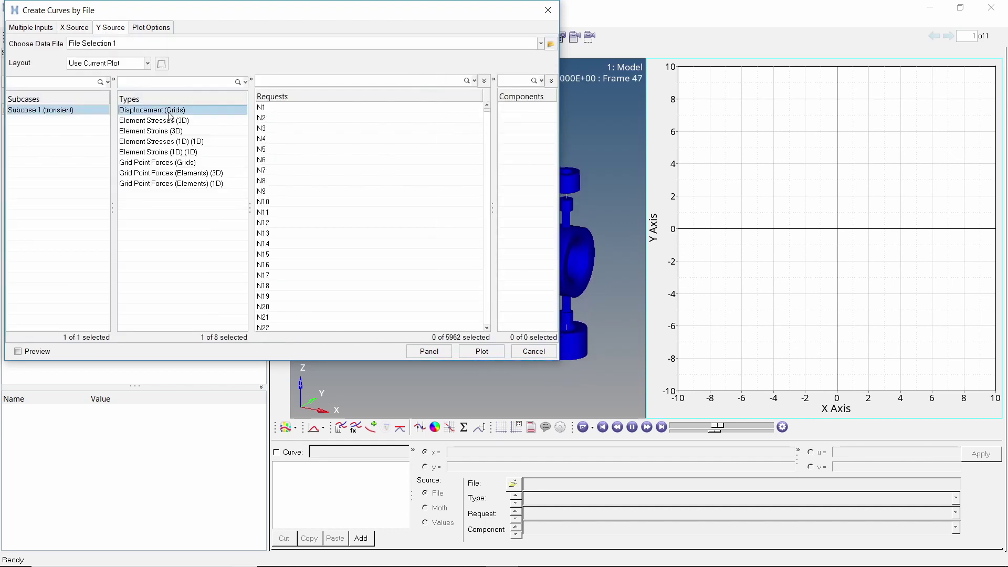
click(366, 82)
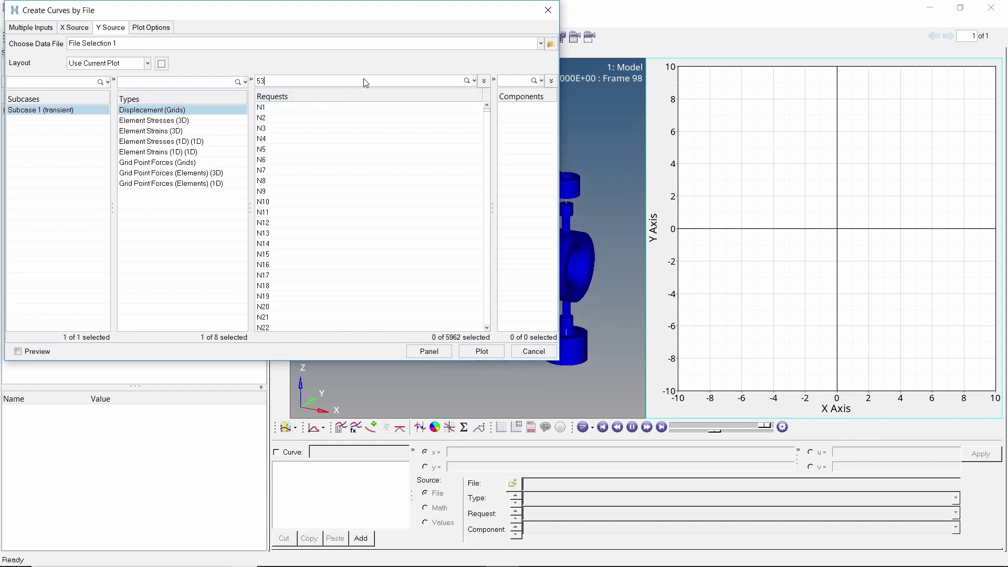
text(5398)
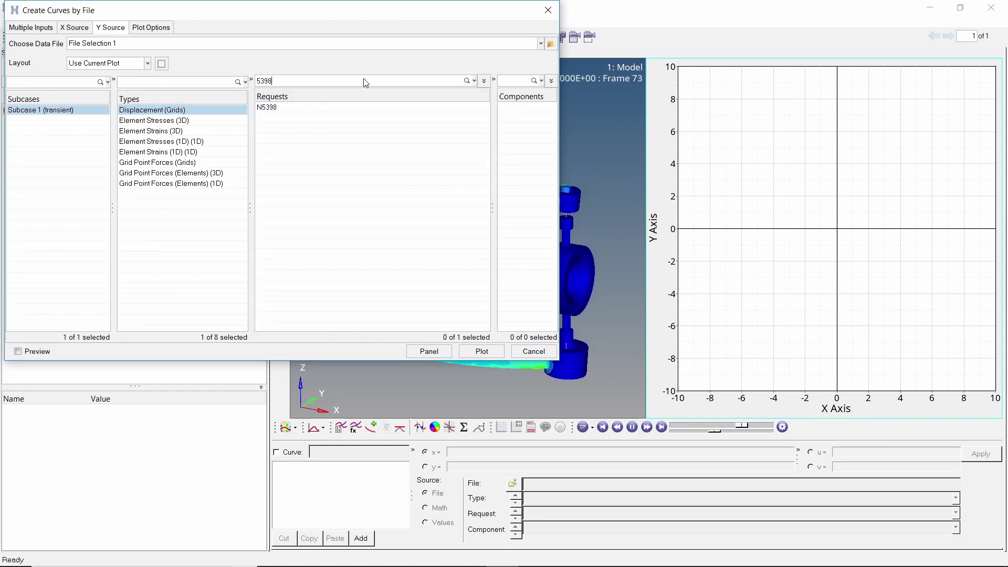
click(353, 107)
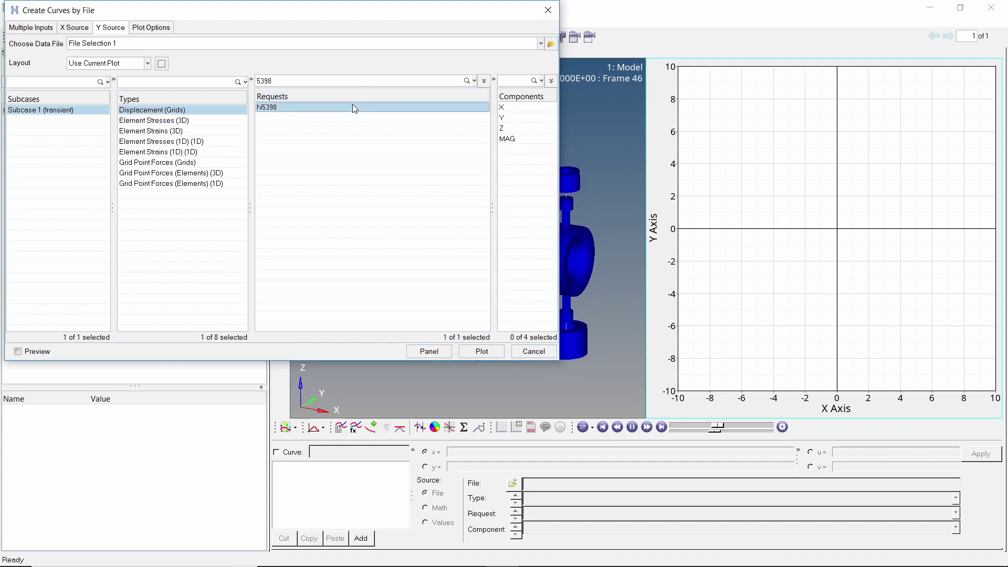
click(516, 129)
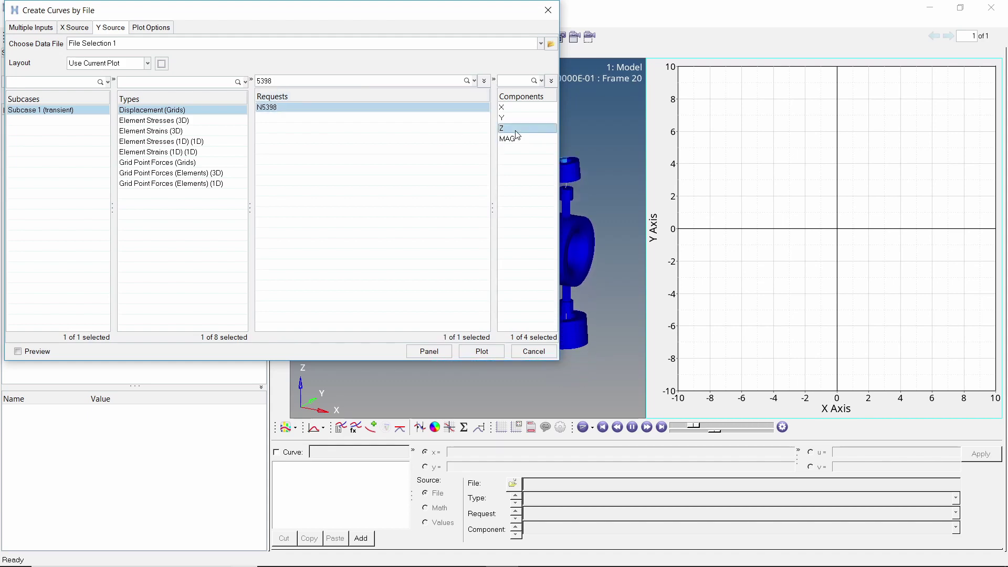
click(481, 352)
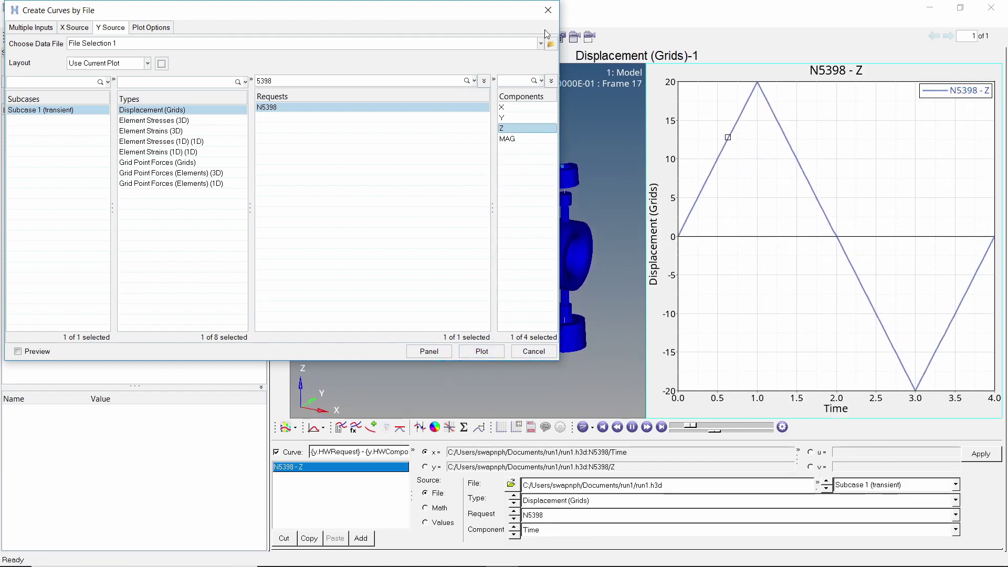
- Close the curve dialog and set the Vertical (Y1) axis to Min -25, Max 25
click(548, 9)
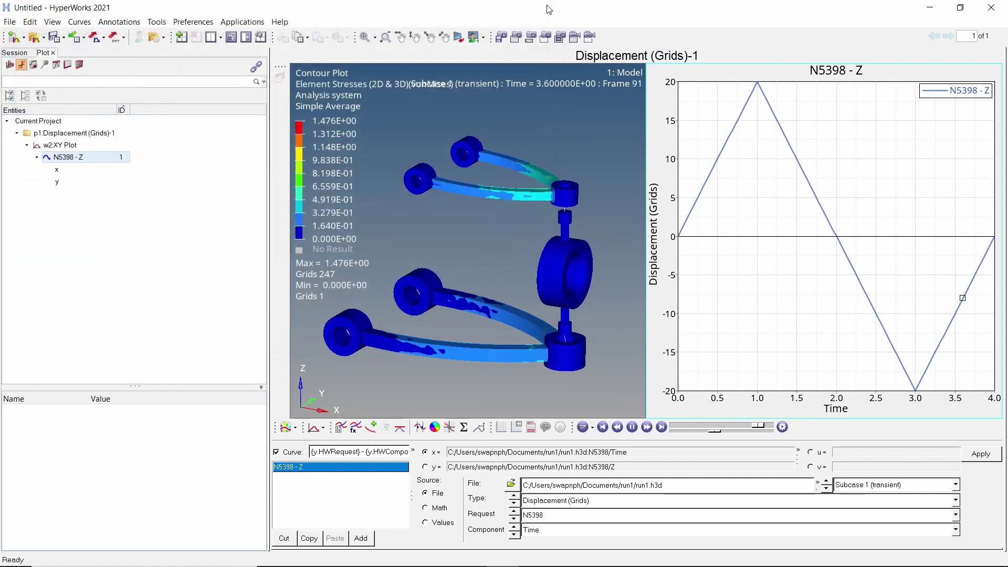
click(501, 428)
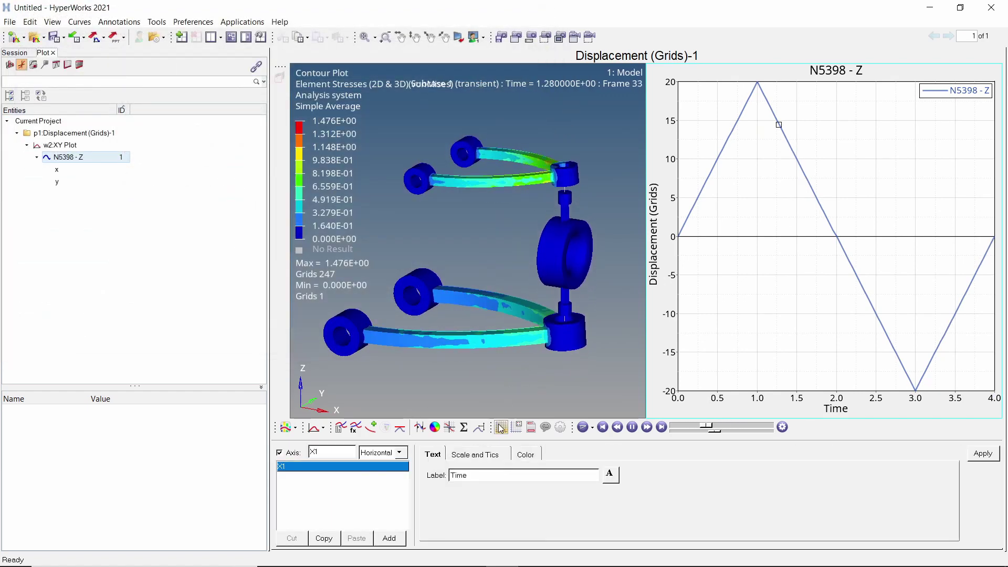
click(398, 453)
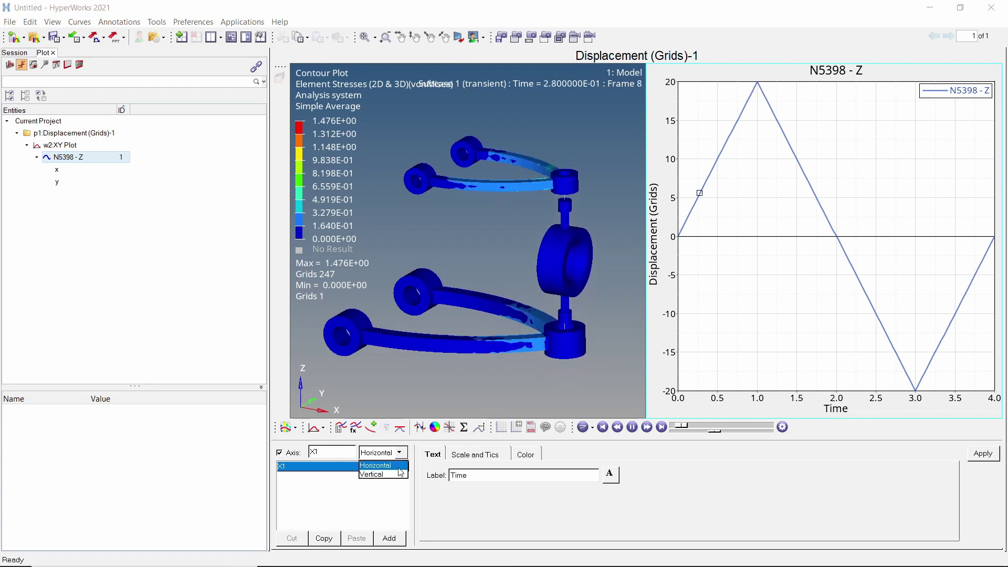
click(397, 475)
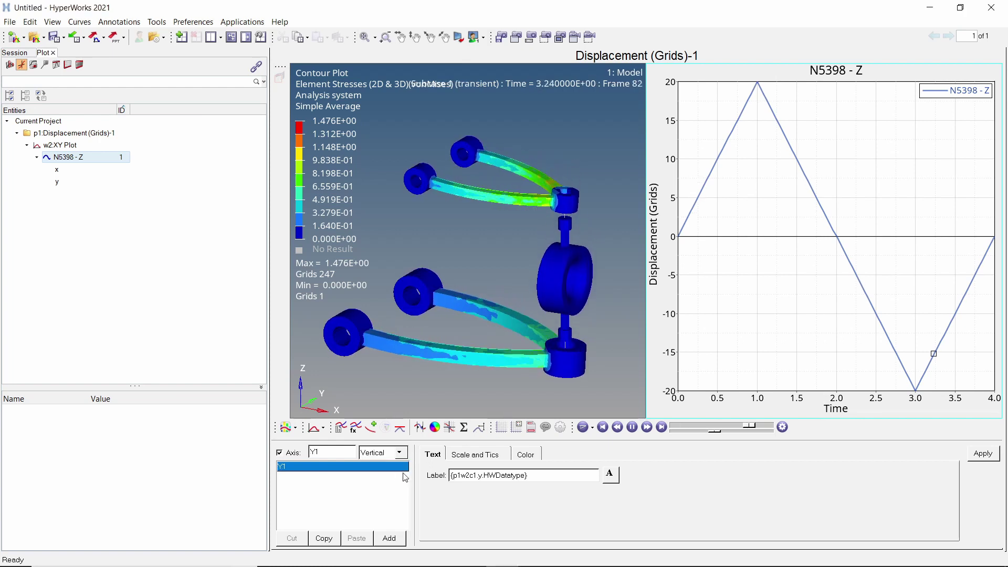
click(481, 456)
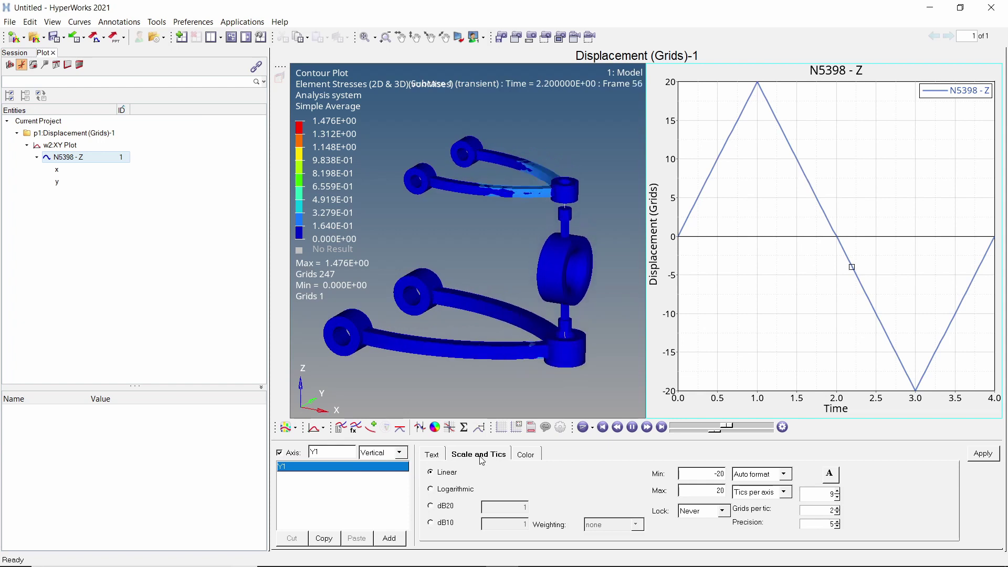
drag(703, 473, 726, 474)
key(Return)
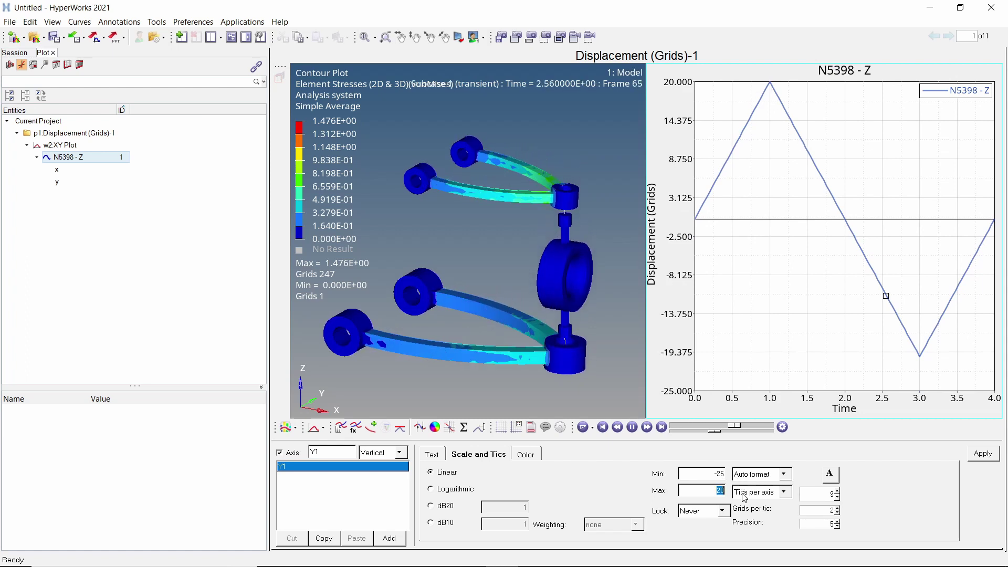
text(25)
key(Return)
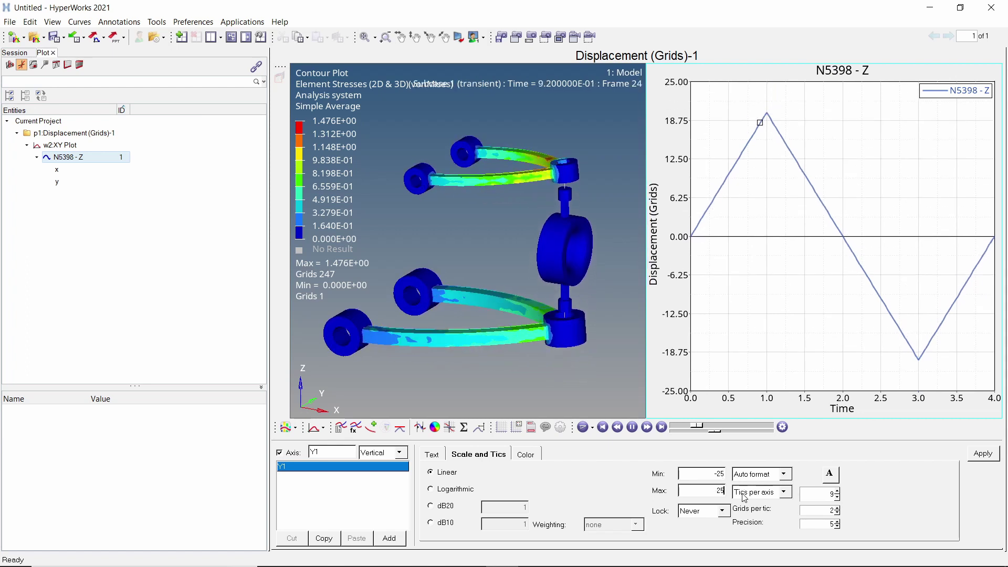